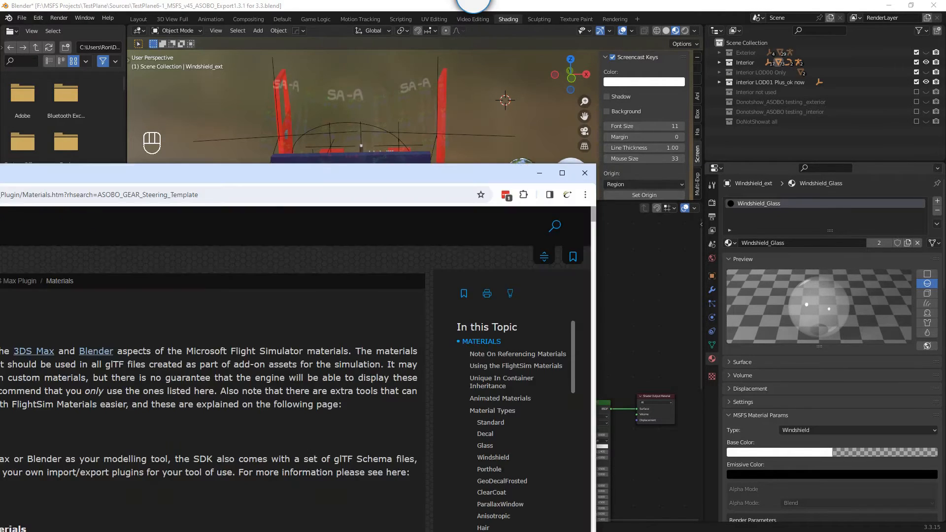
- Examine the windshield material's Vertex Alpha and Vertex Color R, B and G entries in the SDK Materials documentation
drag(0, 144, 235, 44)
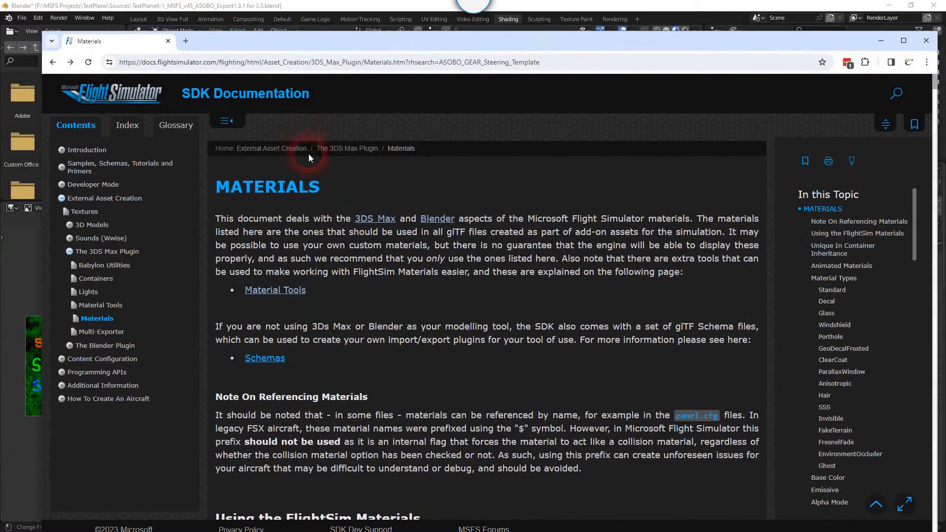
scroll(833, 309, down, 10)
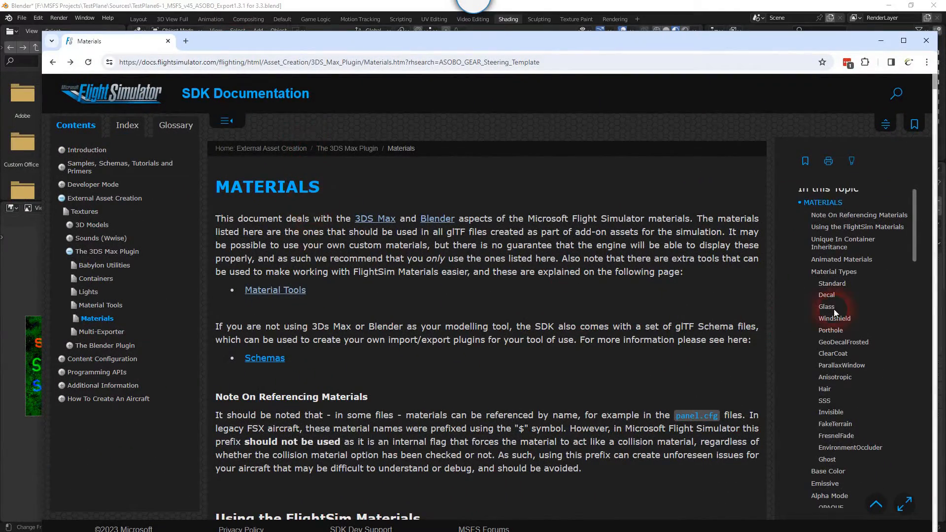
scroll(835, 308, down, 8)
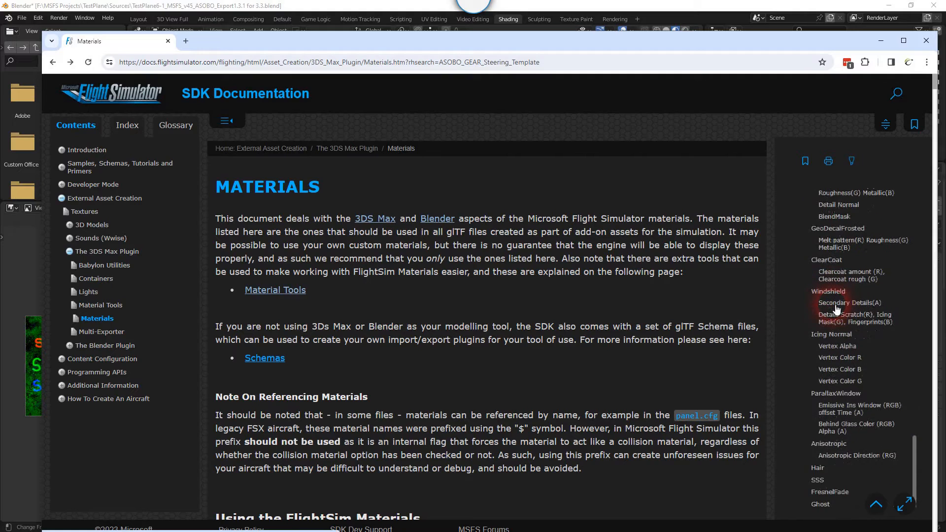
click(838, 347)
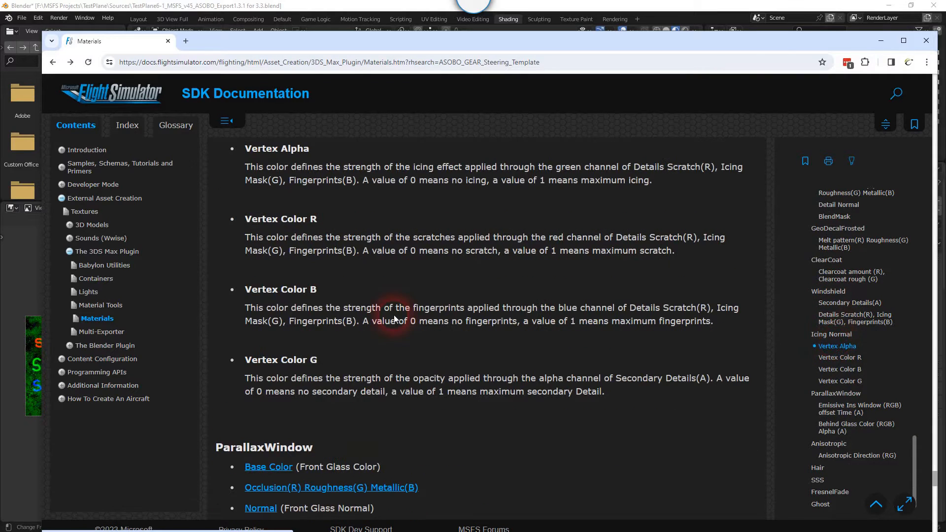
scroll(387, 230, up, 1)
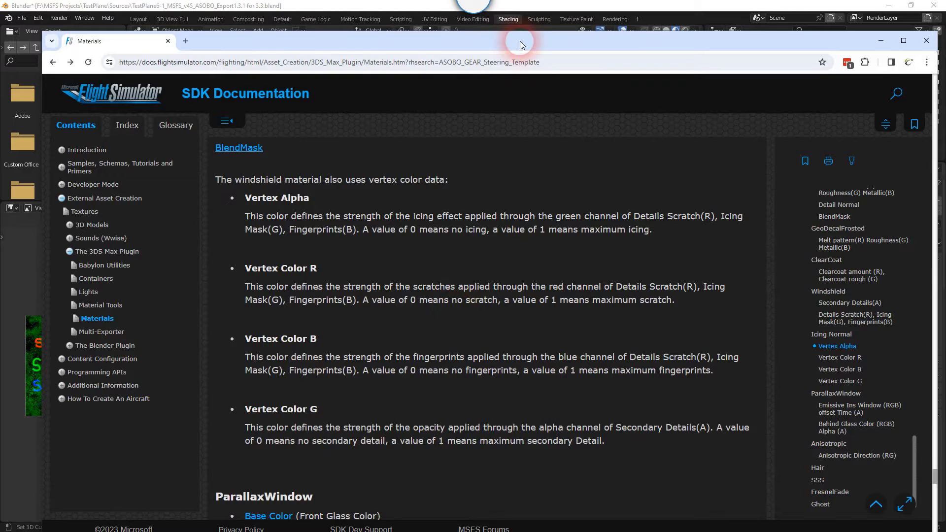
drag(519, 40, 0, 44)
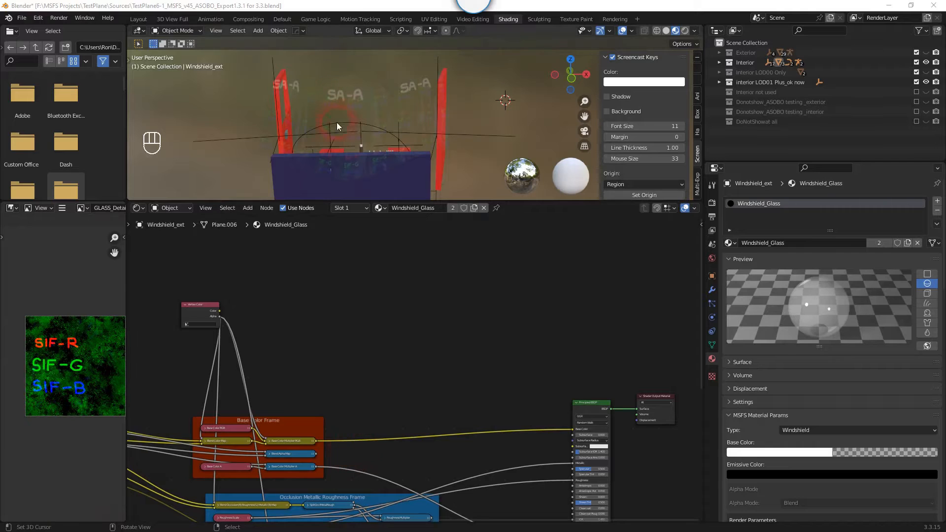
- Select the windshield and examine its MSFS material parameters, texture slots, custom properties and the Vertex Color node in its shader
click(346, 131)
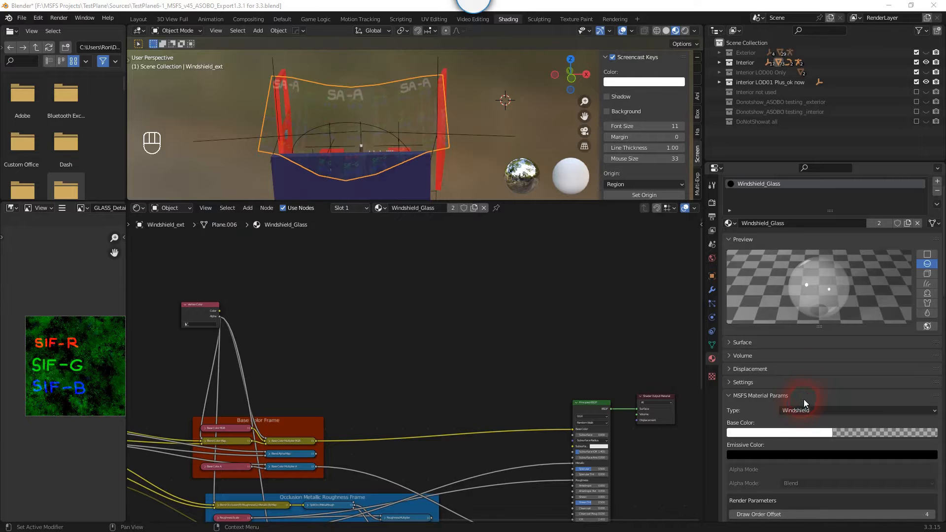
scroll(802, 399, down, 15)
scroll(808, 391, down, 10)
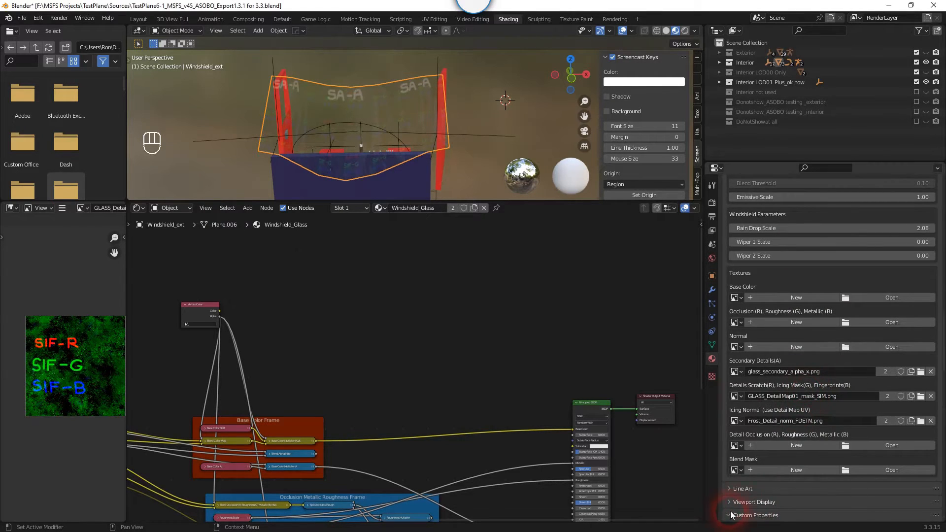
click(731, 516)
scroll(814, 442, down, 10)
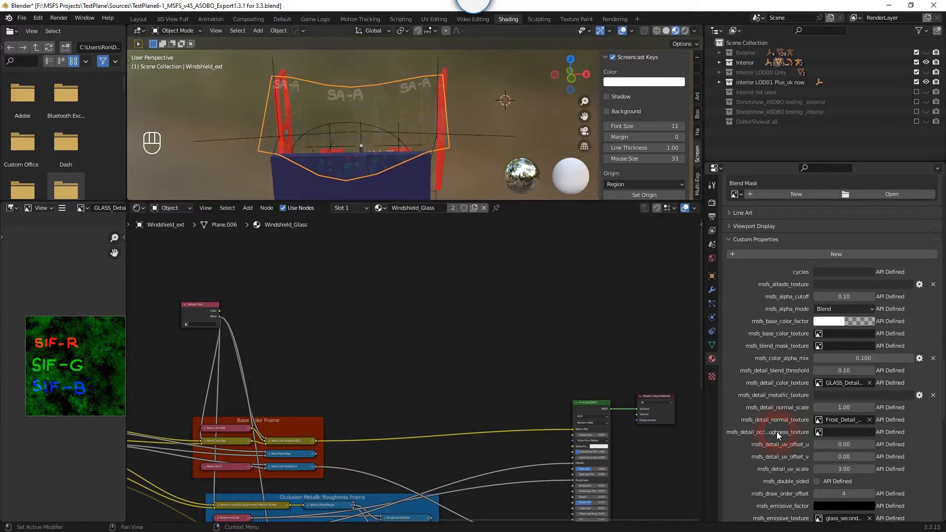
scroll(776, 432, up, 10)
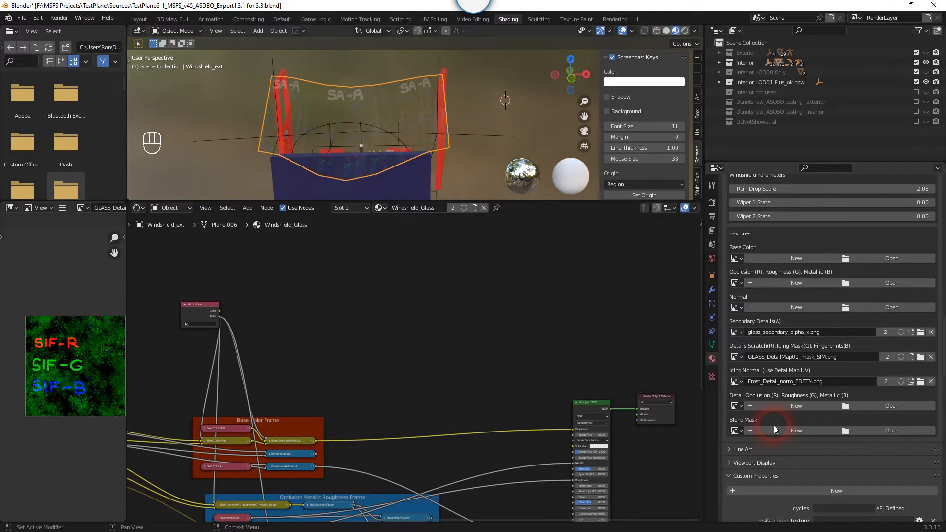
scroll(774, 425, up, 11)
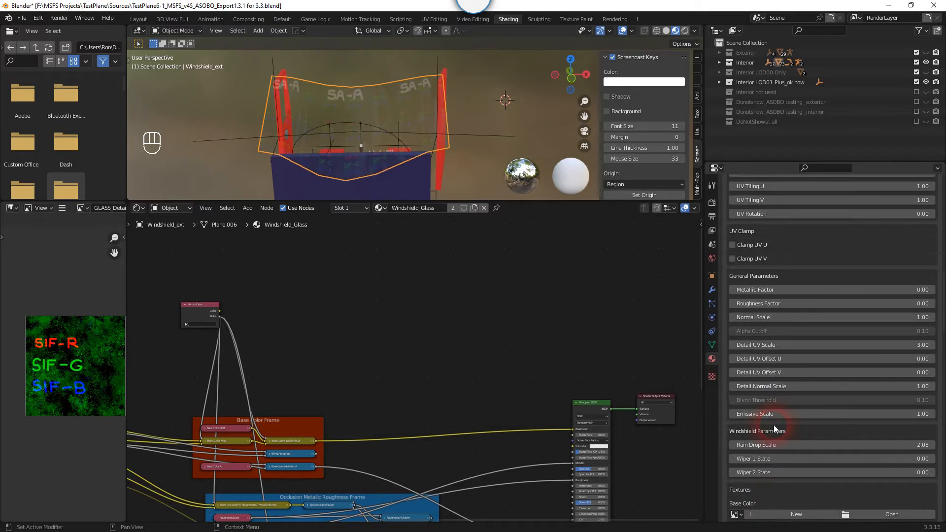
scroll(774, 425, up, 4)
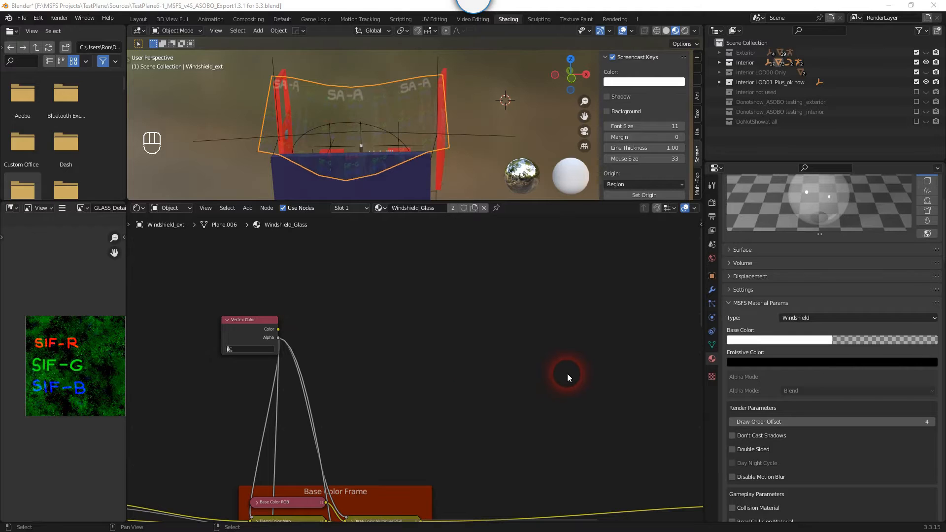
scroll(565, 373, down, 1)
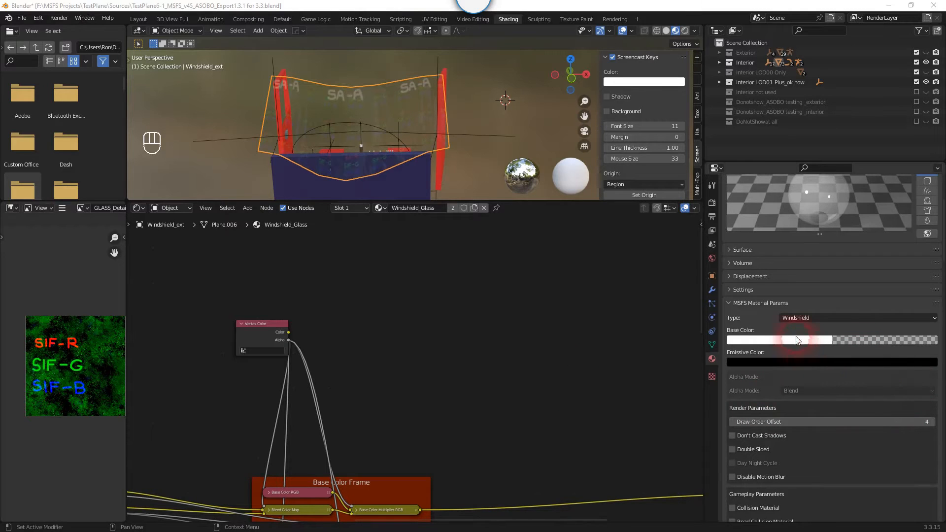
scroll(849, 413, down, 5)
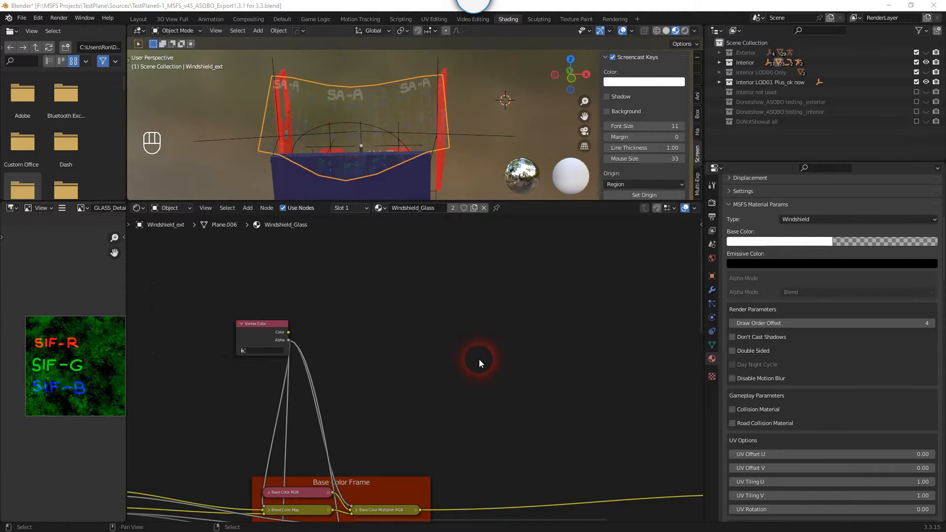
scroll(478, 349, down, 1)
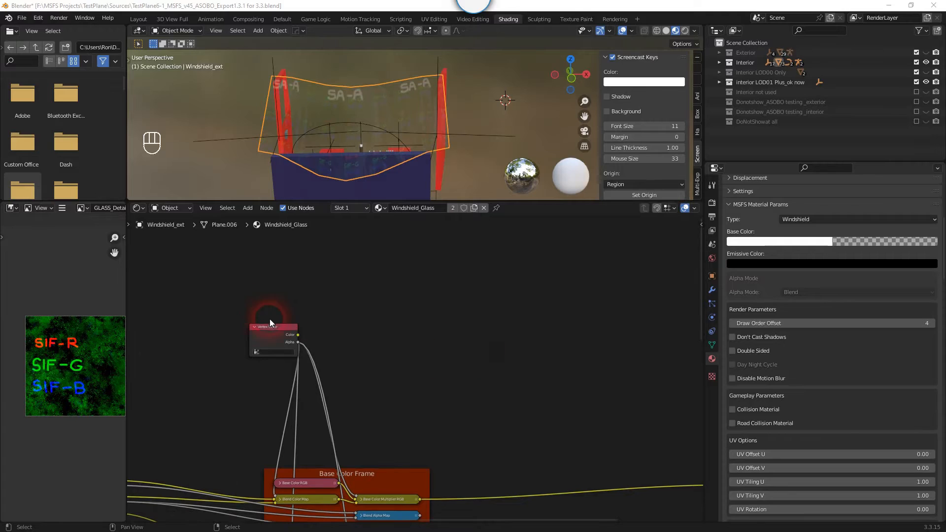
scroll(261, 327, up, 2)
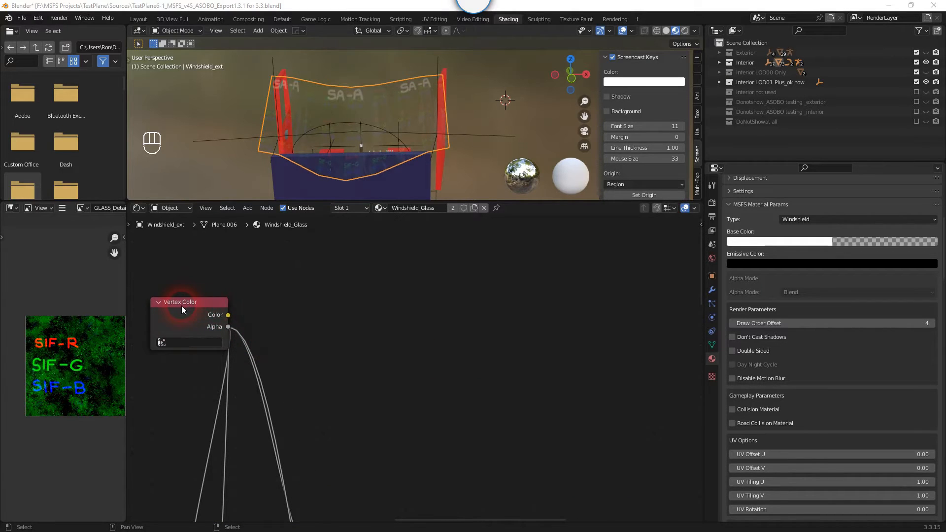
scroll(372, 335, down, 3)
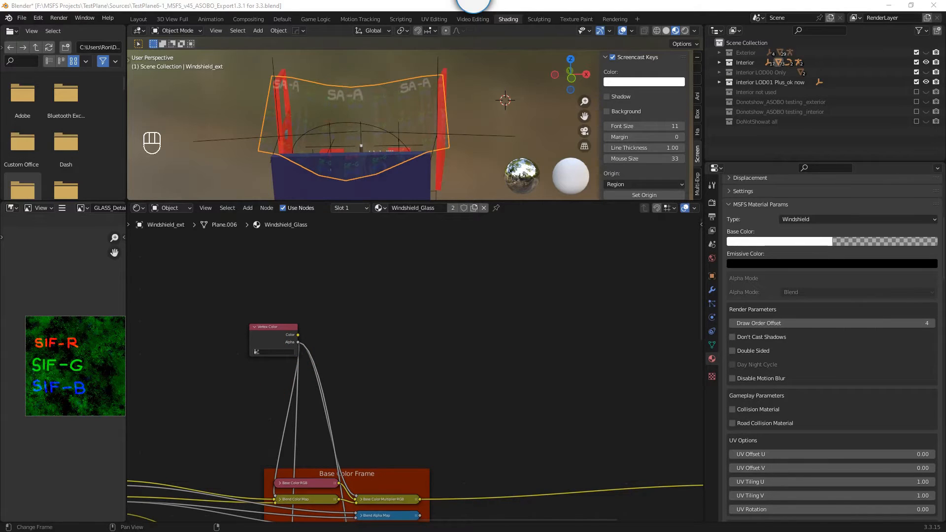
- Add a Separate Color converter node to the Windshield_Glass material, beside the Vertex Color node
click(278, 367)
click(251, 208)
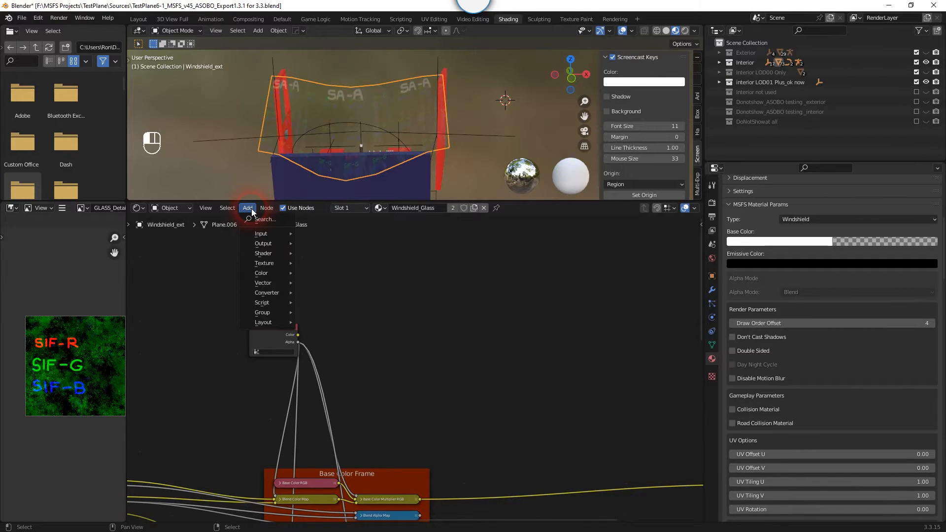
mouse_move(275, 283)
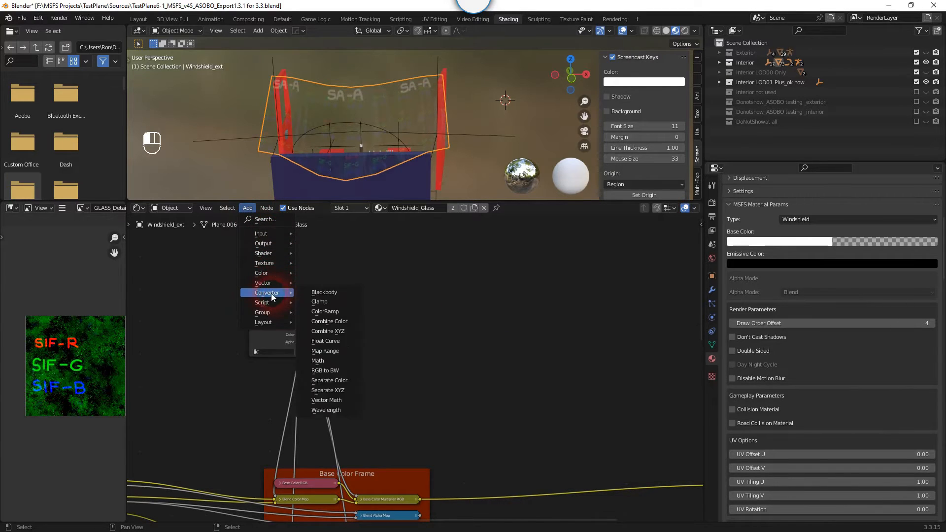
click(340, 384)
click(420, 294)
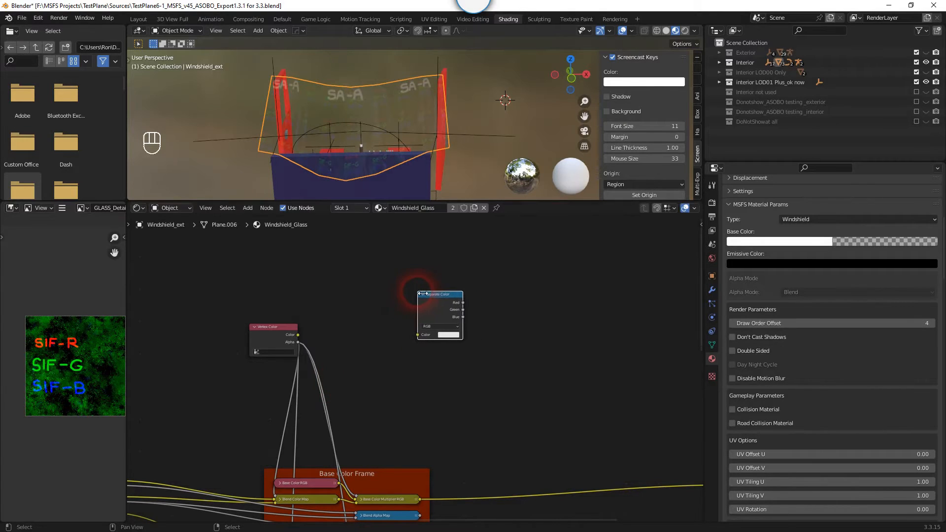
- Add an RGB Combine Color converter node on the output side of the Separate Color node
scroll(330, 290, up, 2)
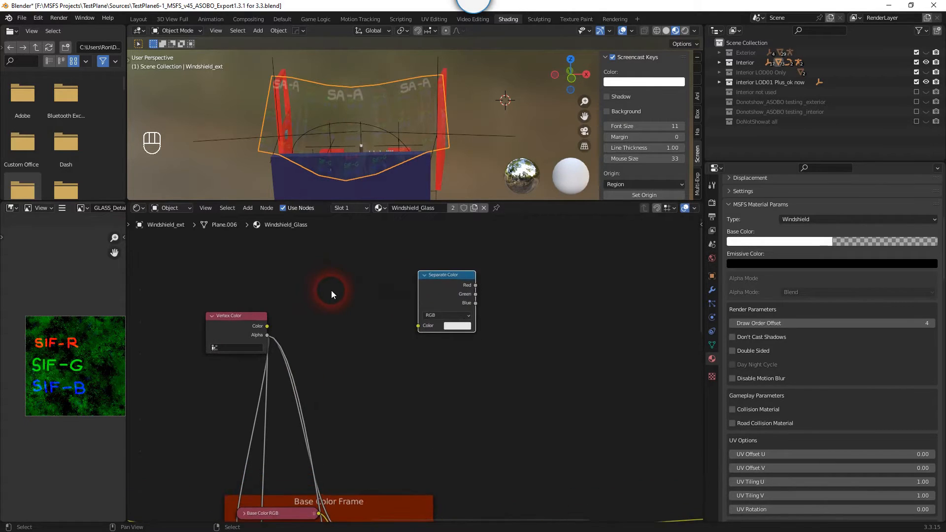
click(247, 208)
mouse_move(262, 285)
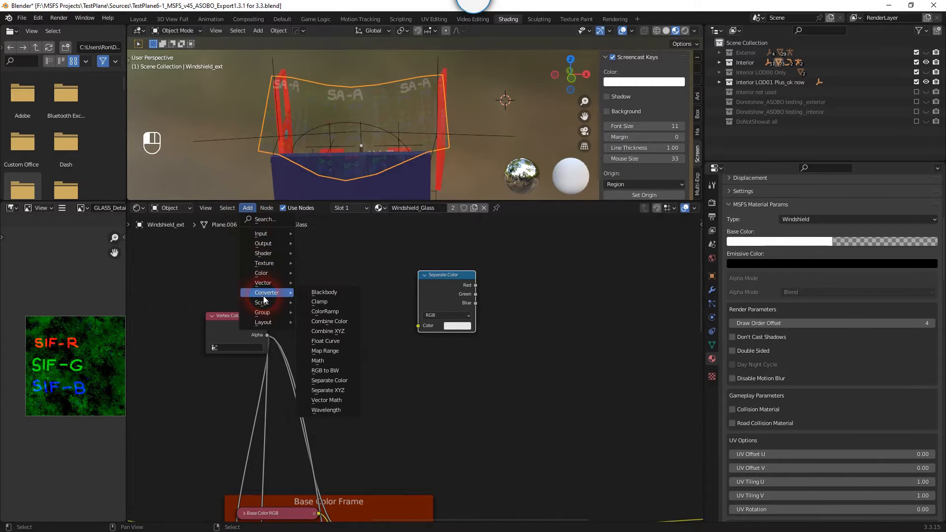
click(344, 321)
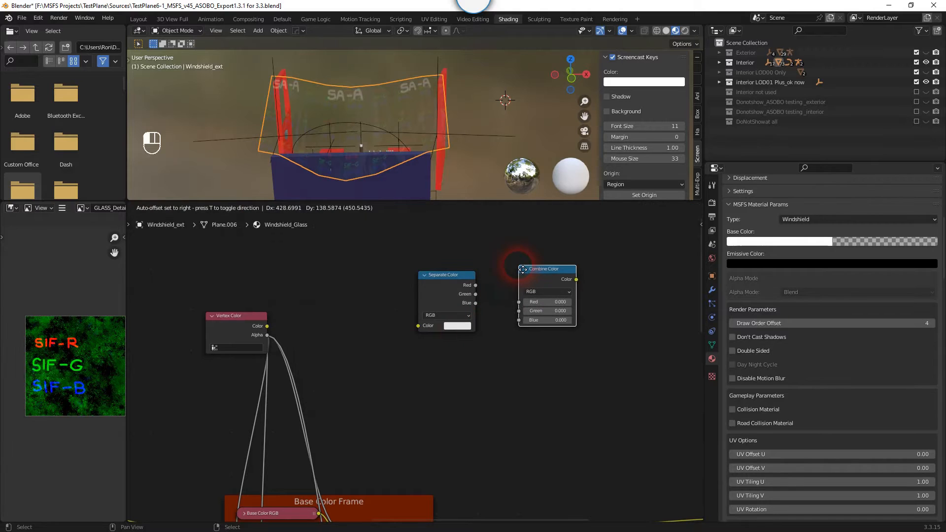
click(528, 275)
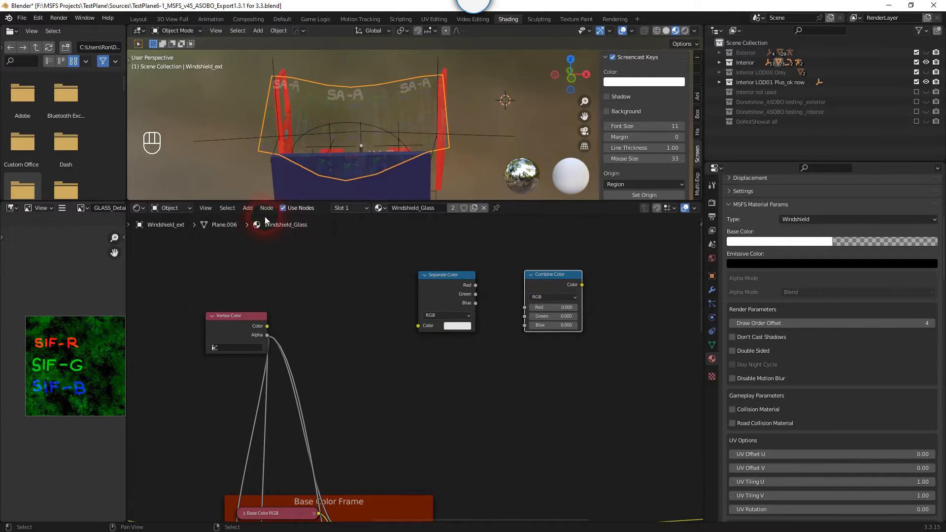
- Add a second Combine Color node below the first and set its mode to HSV
click(249, 208)
mouse_move(269, 294)
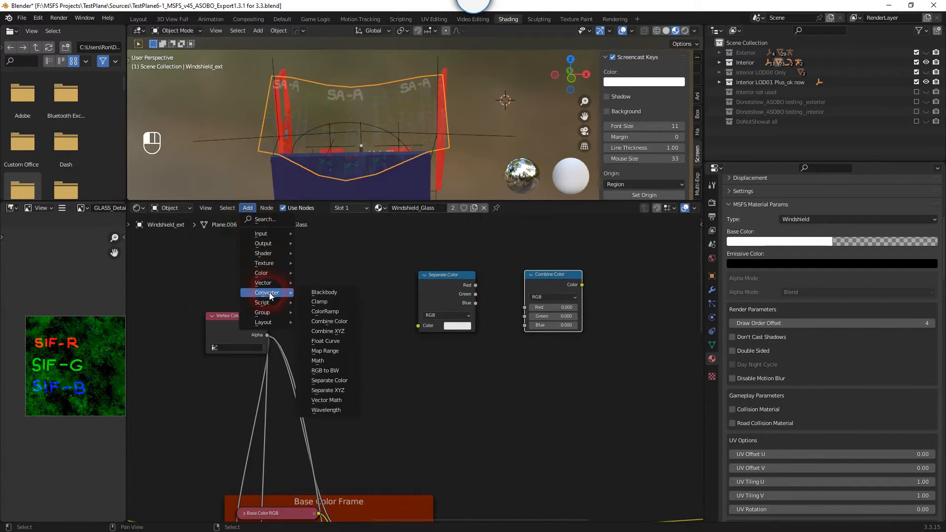
click(331, 321)
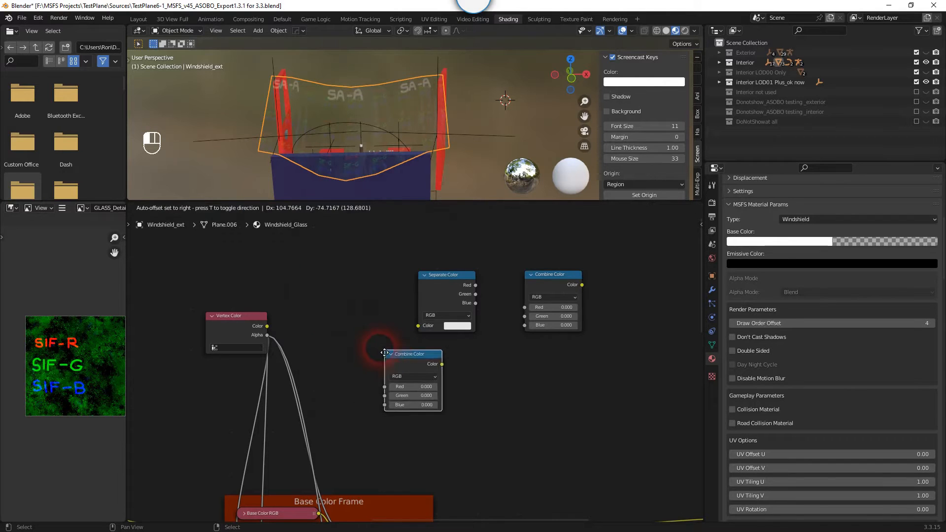
click(498, 360)
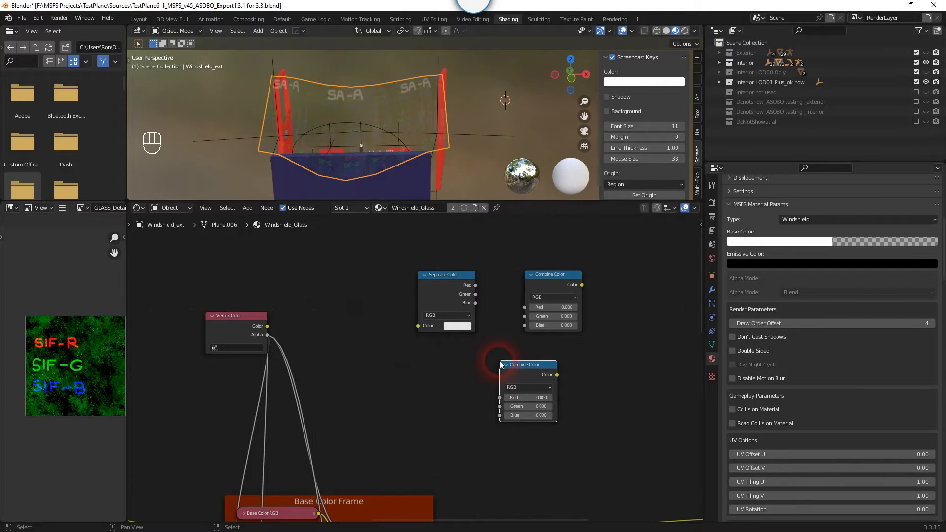
click(525, 388)
click(522, 404)
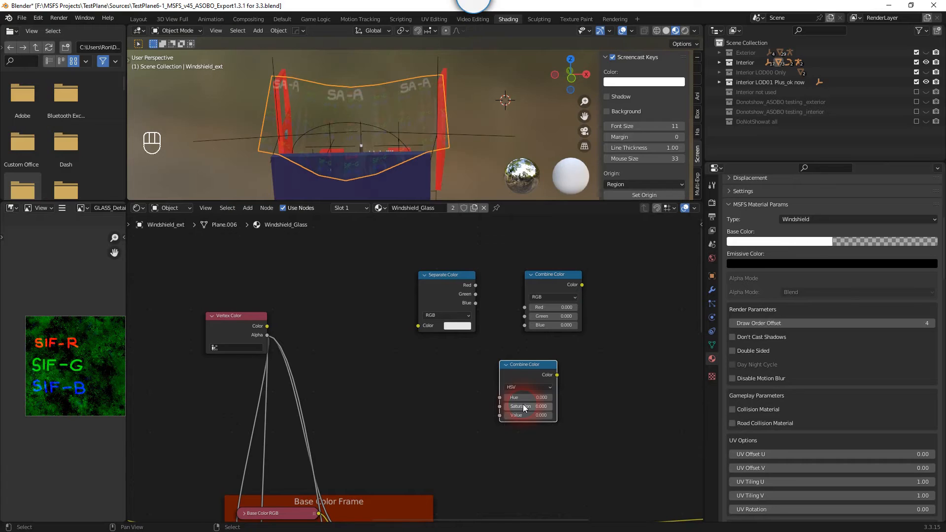
- Add a Principled BSDF shader node on the output side of the two Combine Color nodes
click(248, 208)
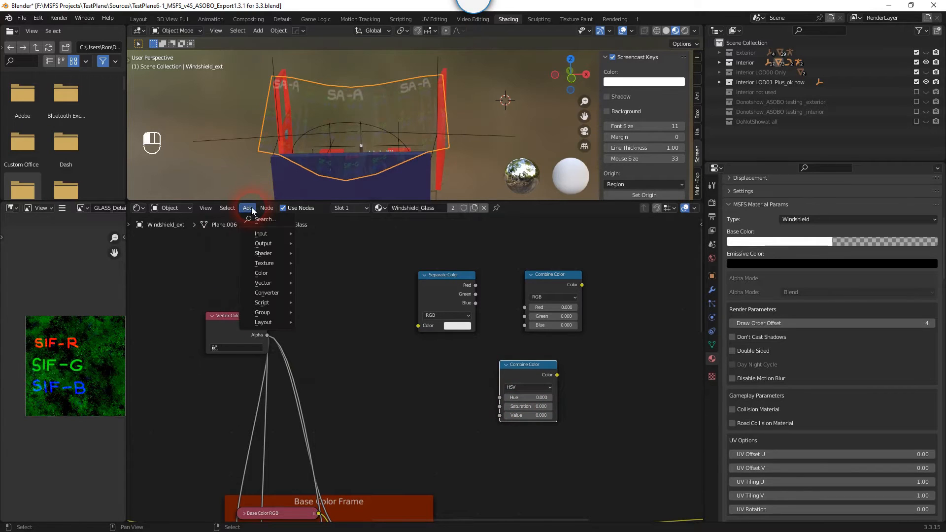
mouse_move(270, 254)
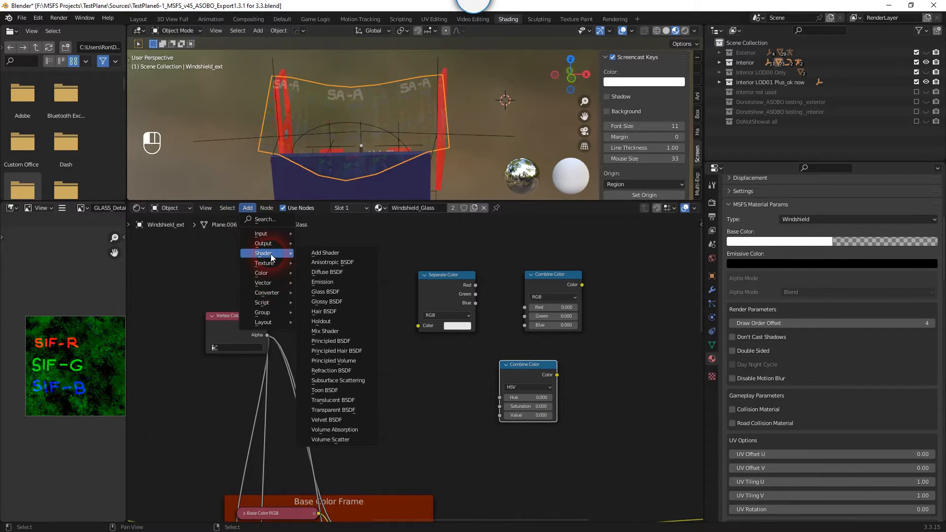
click(346, 341)
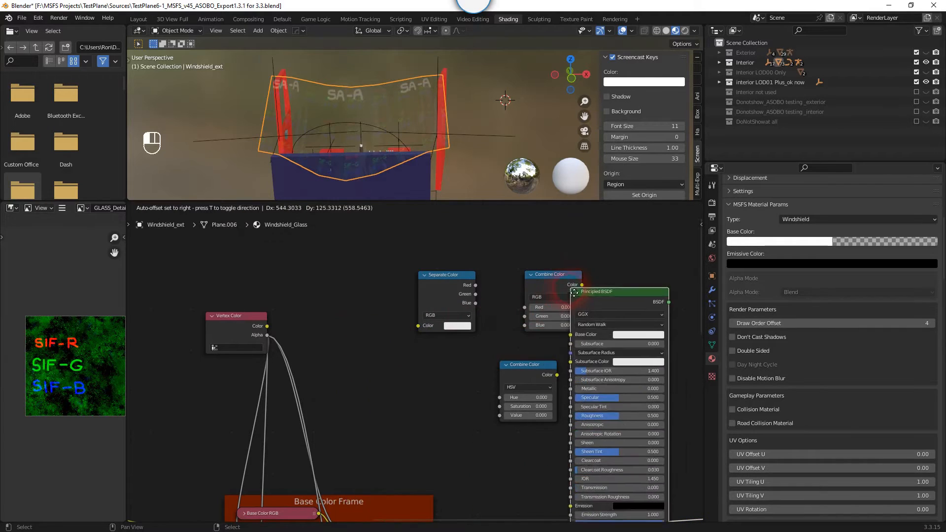
click(611, 239)
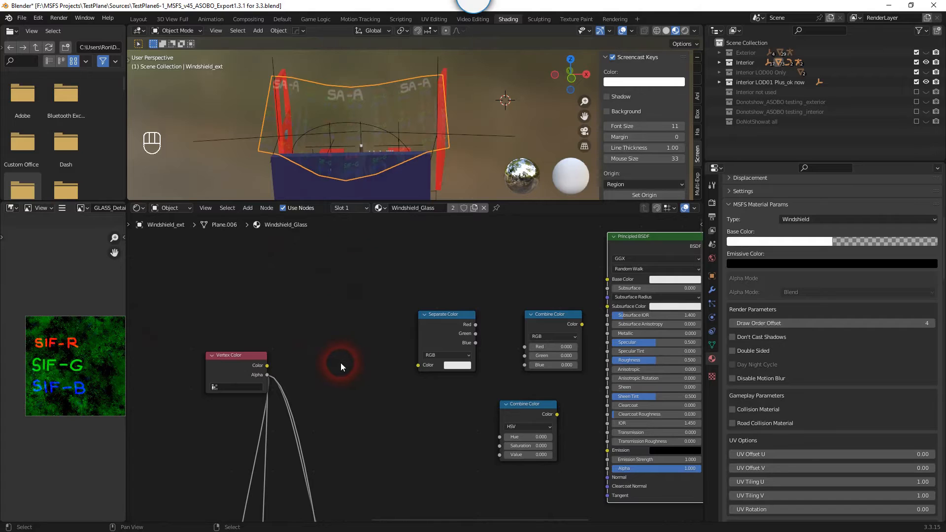
- Wire Vertex Color's Color into Separate Color, its Alpha into the HSV node's Value, and the separated channels into the matching RGB Combine Color inputs
drag(267, 366, 417, 365)
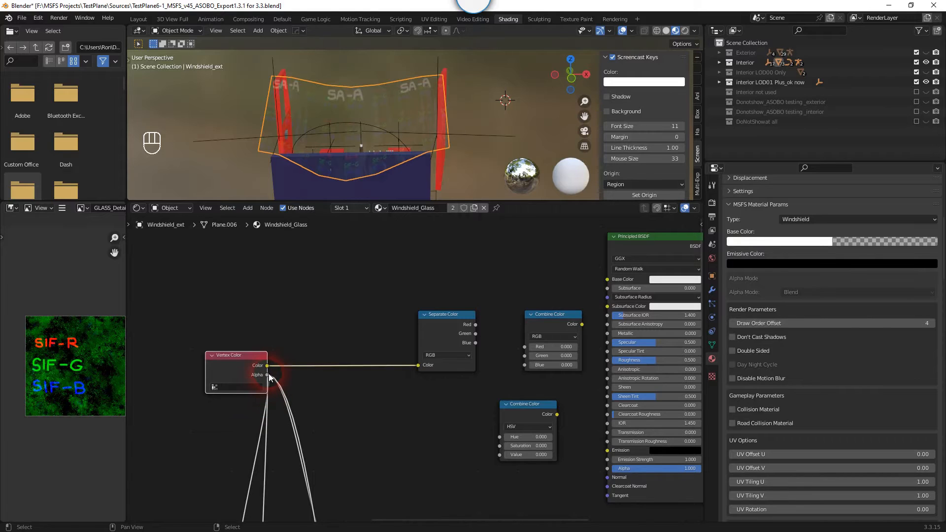
drag(268, 373, 500, 456)
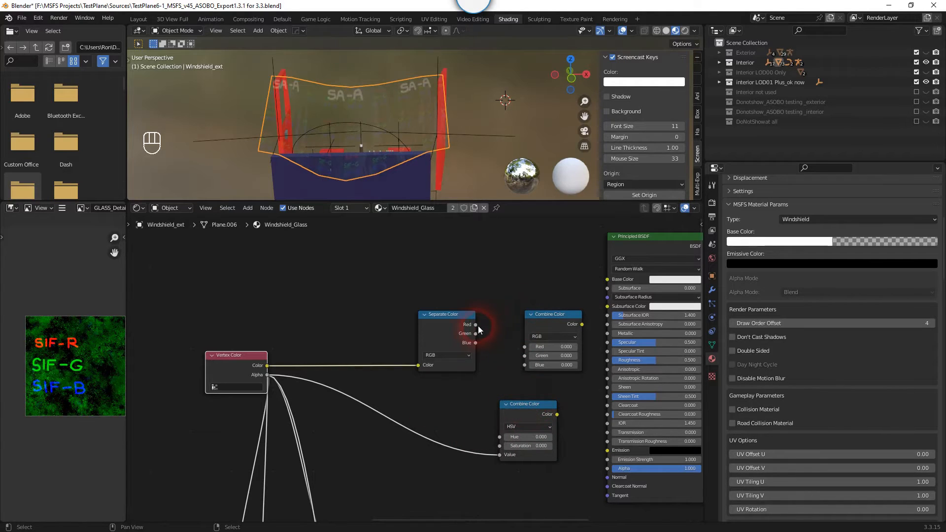
drag(476, 325, 524, 365)
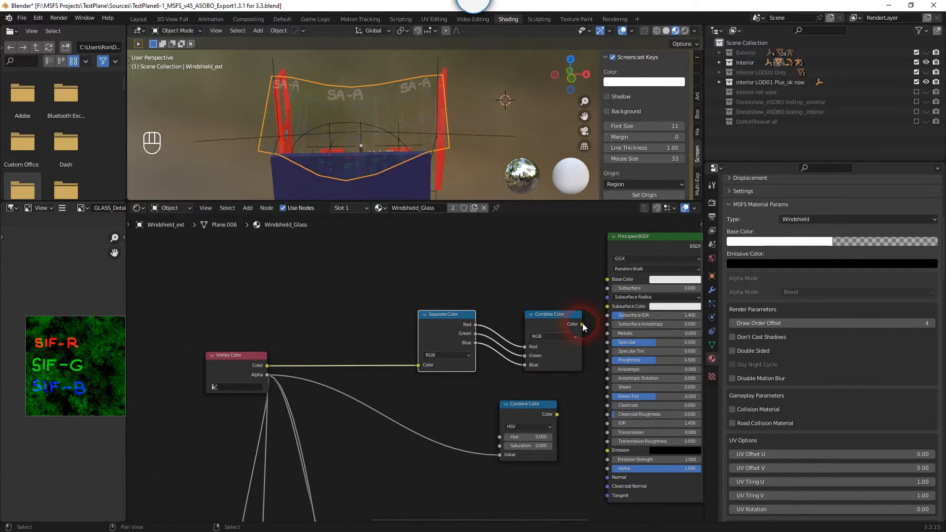
- Connect the RGB Combine Color node's Color output to the new Principled BSDF's Base Color input
drag(582, 324, 606, 280)
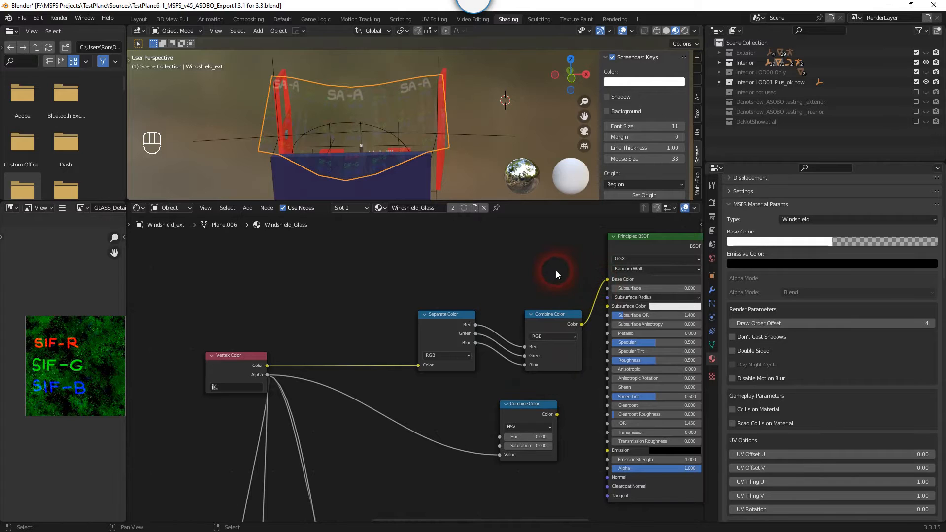
middle_drag(555, 268, 510, 270)
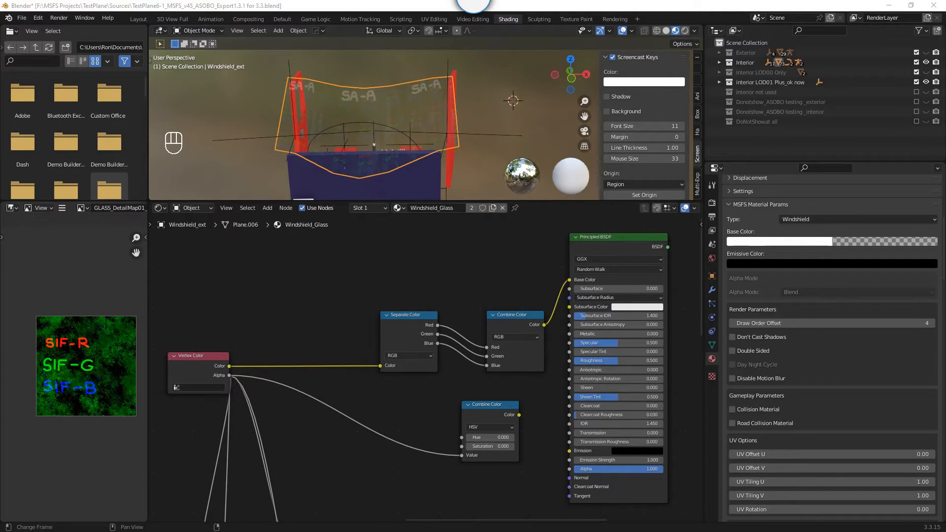
- Bring the MSFS SDK Materials page in the browser into view and read how windshield Vertex Alpha and Vertex Color R, B and G are used
drag(0, 202, 360, 43)
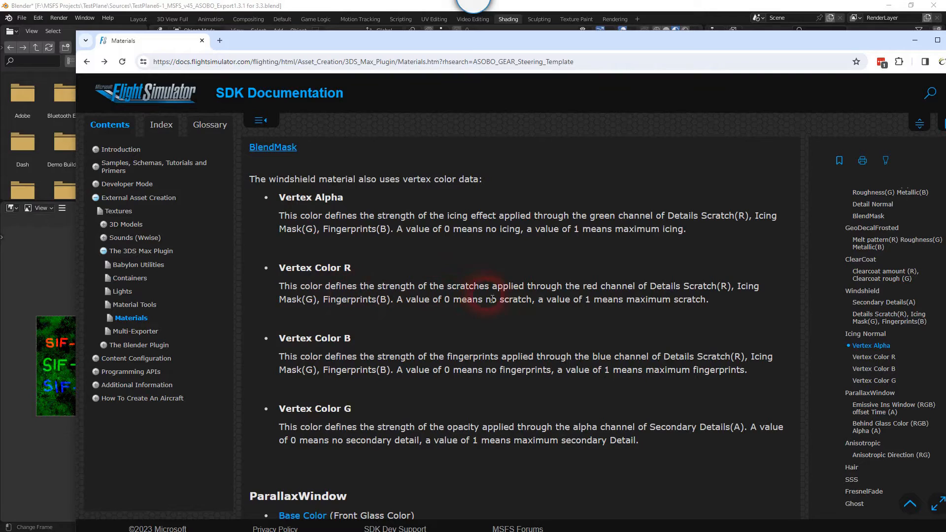
drag(448, 288, 529, 290)
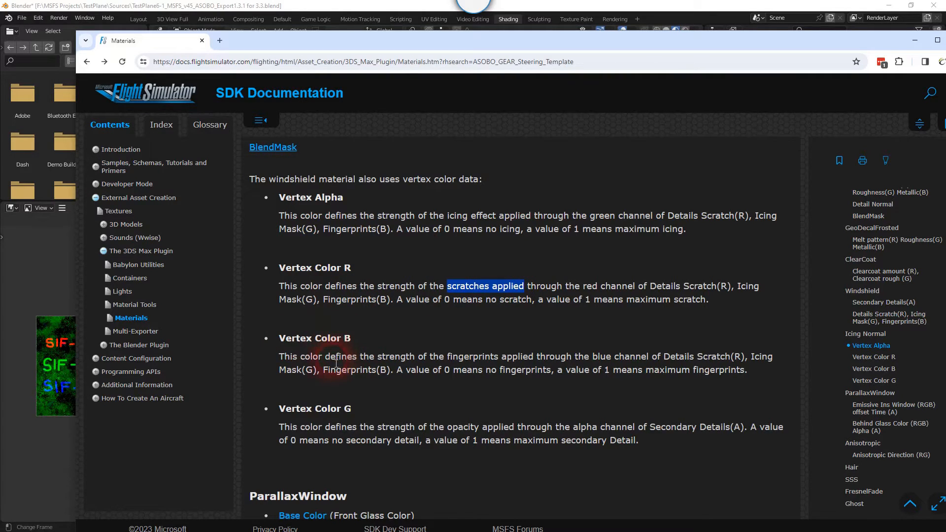
drag(427, 359, 511, 360)
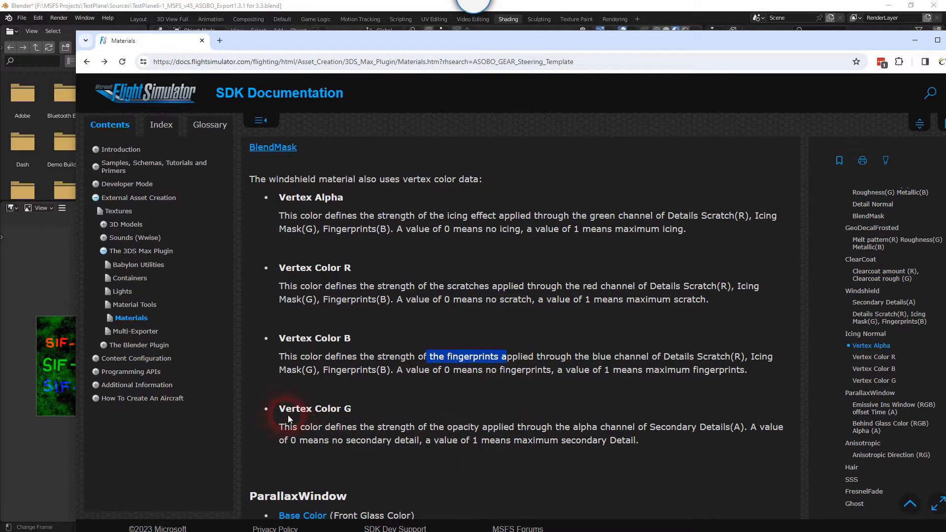
click(399, 432)
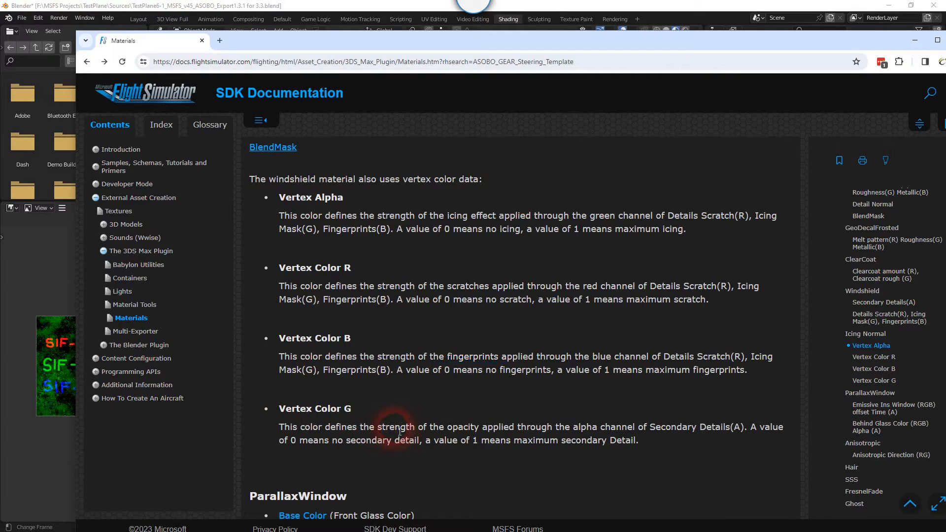
drag(399, 432, 516, 432)
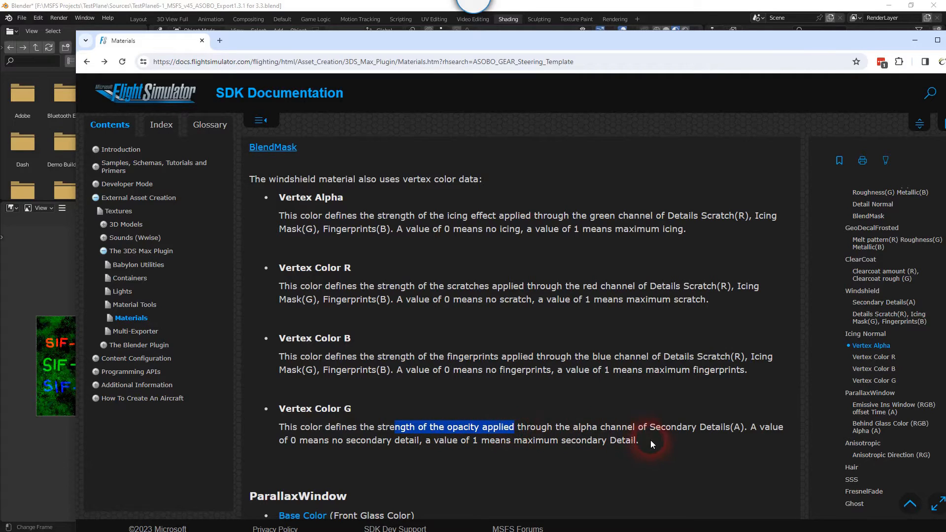
drag(660, 428, 736, 430)
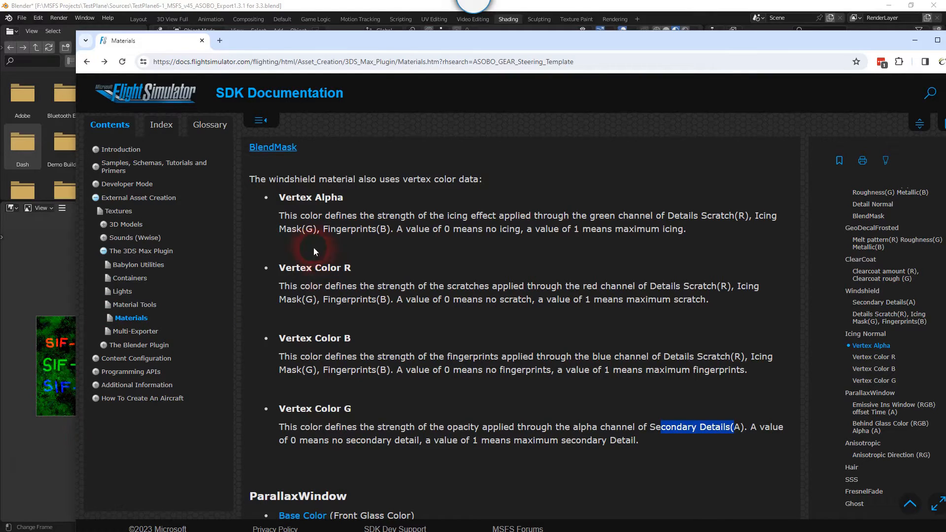
drag(296, 198, 331, 199)
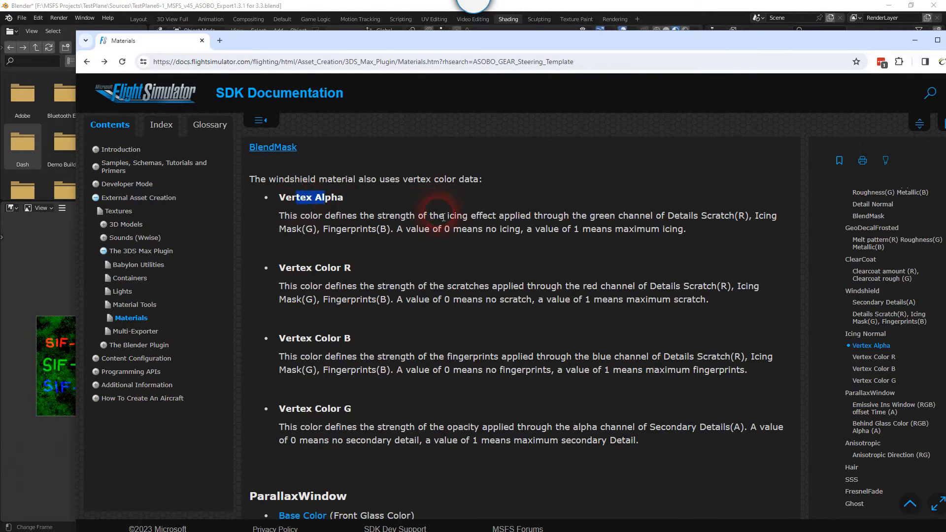
drag(439, 216, 526, 217)
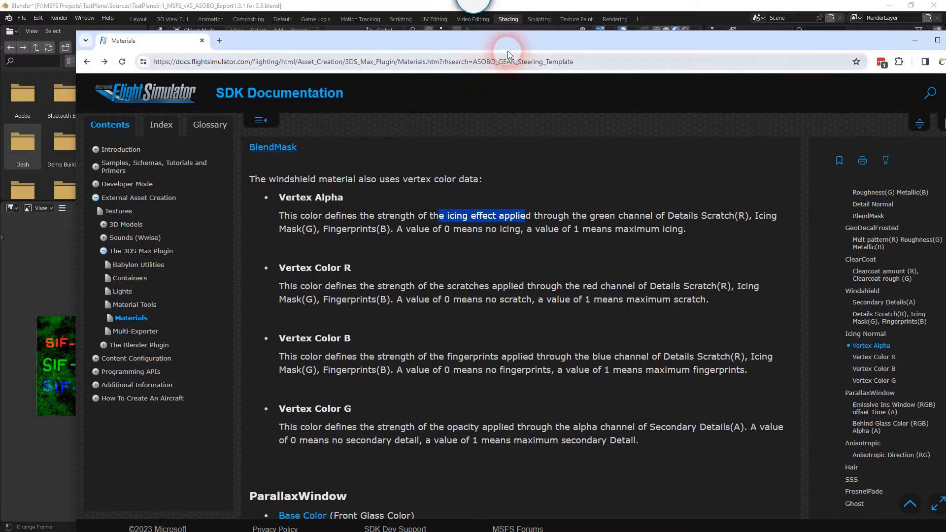
drag(522, 47, 0, 147)
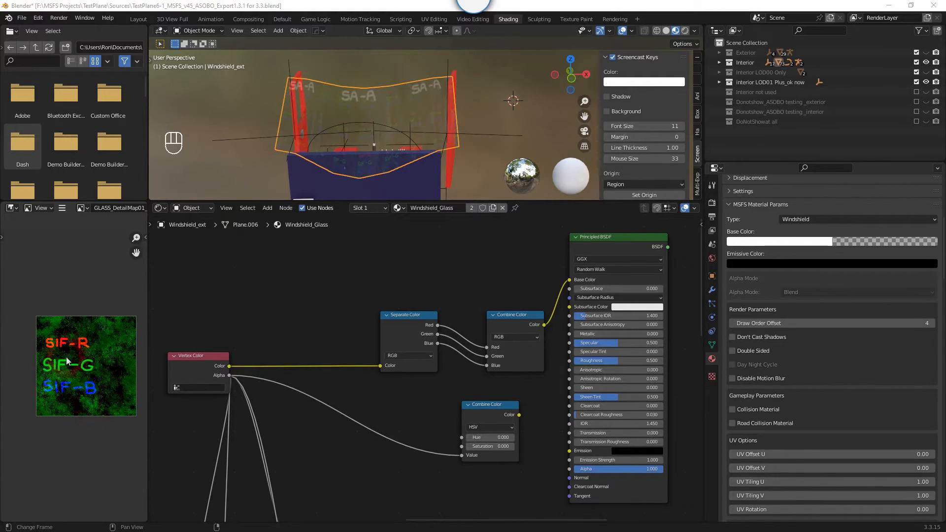
- In Blender's image editor, view the glass_secondary_alpha_x.png texture, followed by Frost_Detail_norm_FDETN.png
click(89, 210)
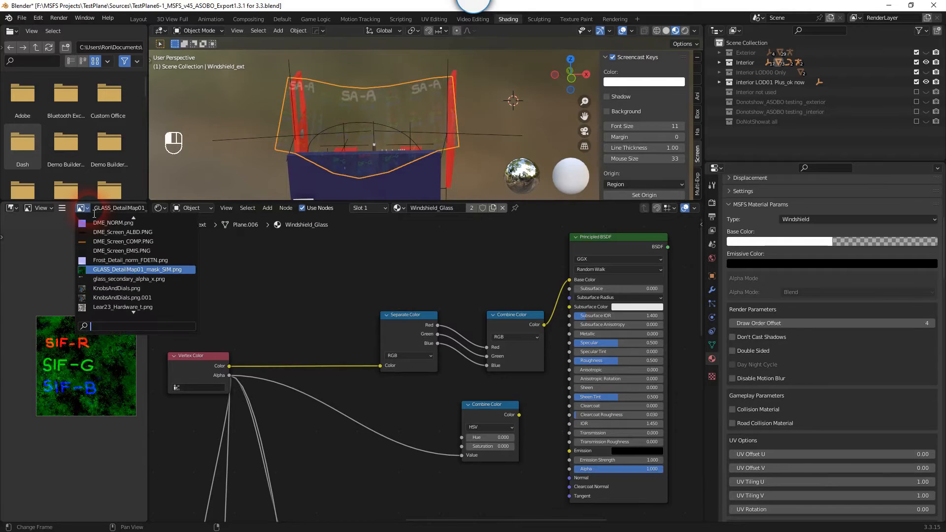
click(152, 279)
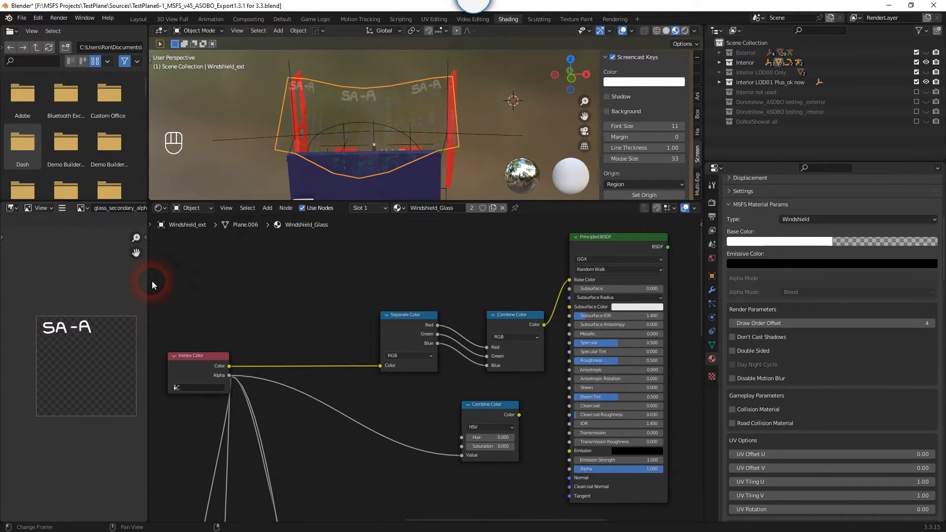
click(90, 209)
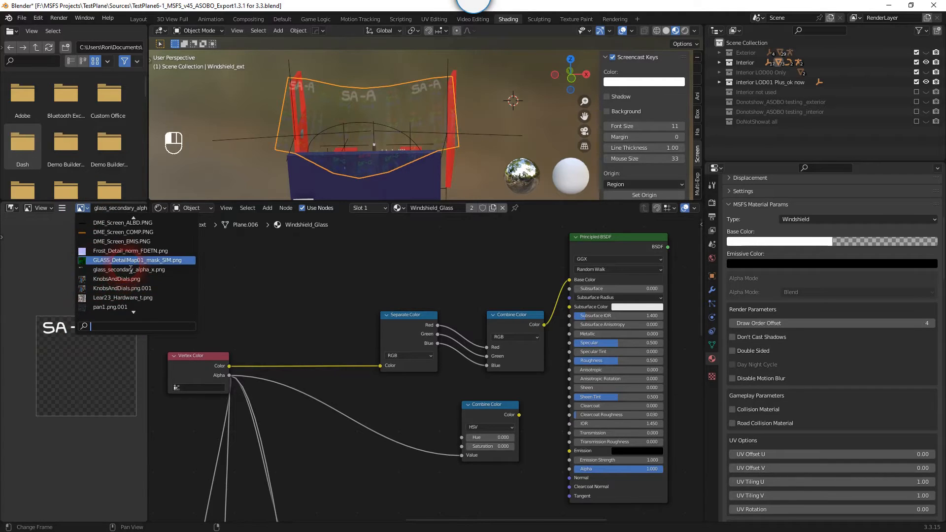
click(125, 252)
click(82, 388)
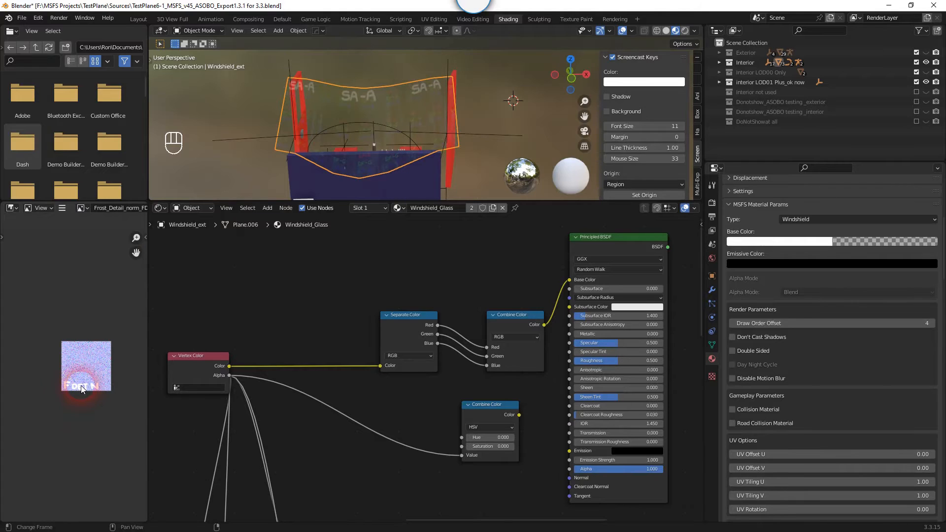
click(337, 350)
click(190, 413)
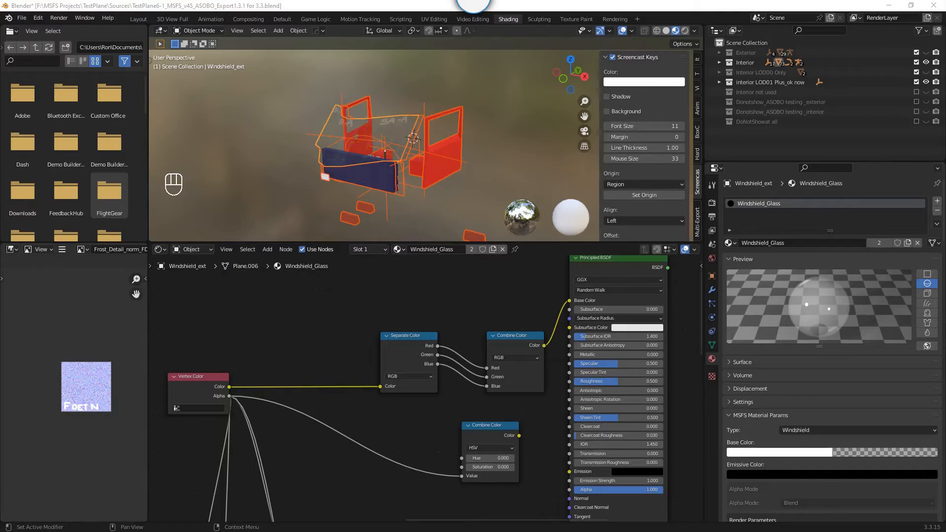
- Switch to Microsoft Flight Simulator and examine the texture markings on the aircraft's windshield from close up
drag(945, 81, 553, 10)
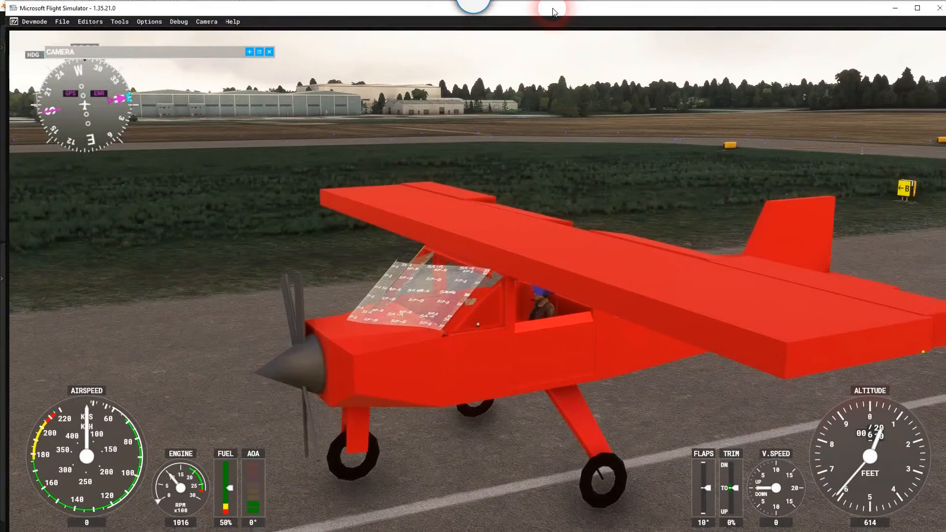
scroll(410, 302, up, 5)
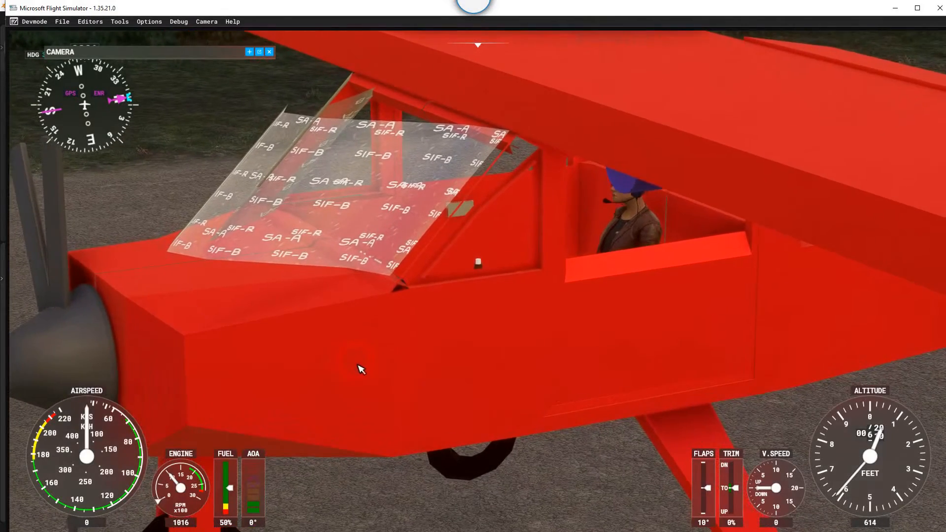
right_drag(365, 366, 386, 362)
right_drag(479, 265, 479, 261)
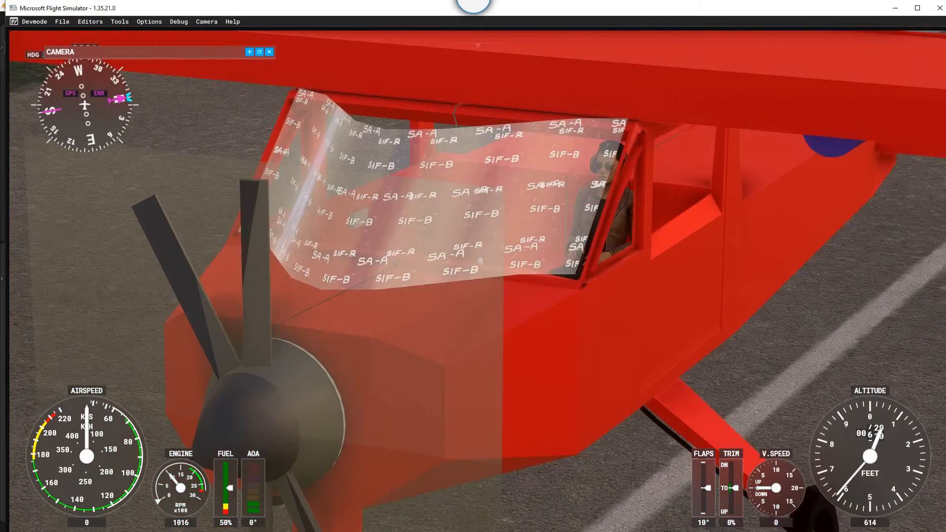
right_drag(370, 363, 370, 366)
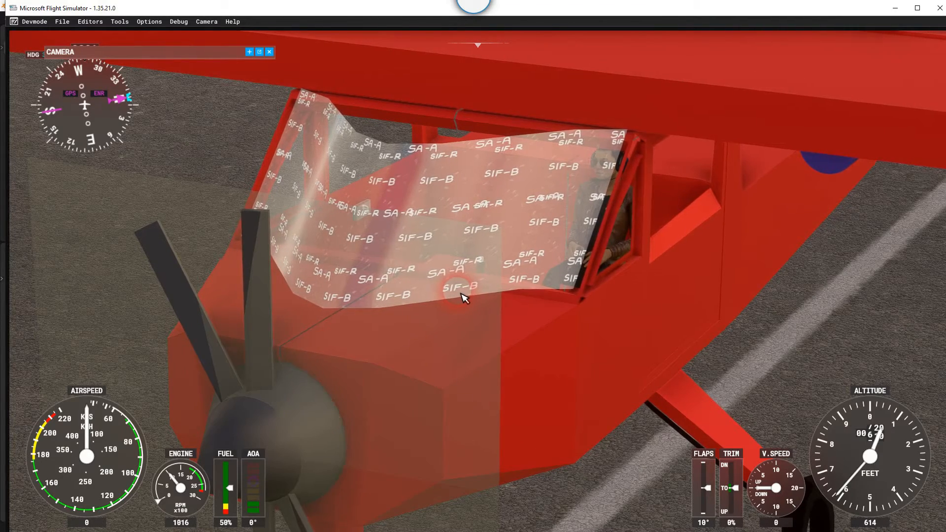
- Raise the simulation's Icing value to 1.0 and examine the frost detail on the windshield
click(151, 21)
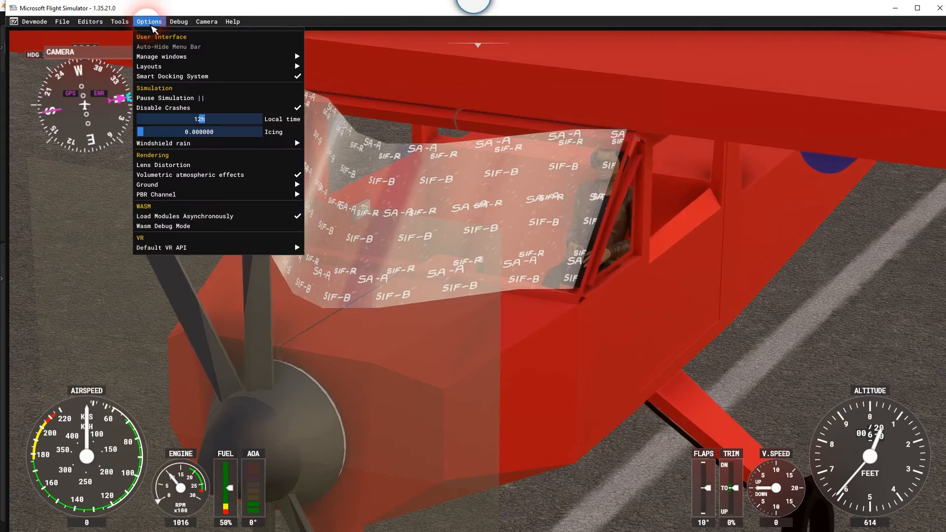
drag(149, 137, 261, 145)
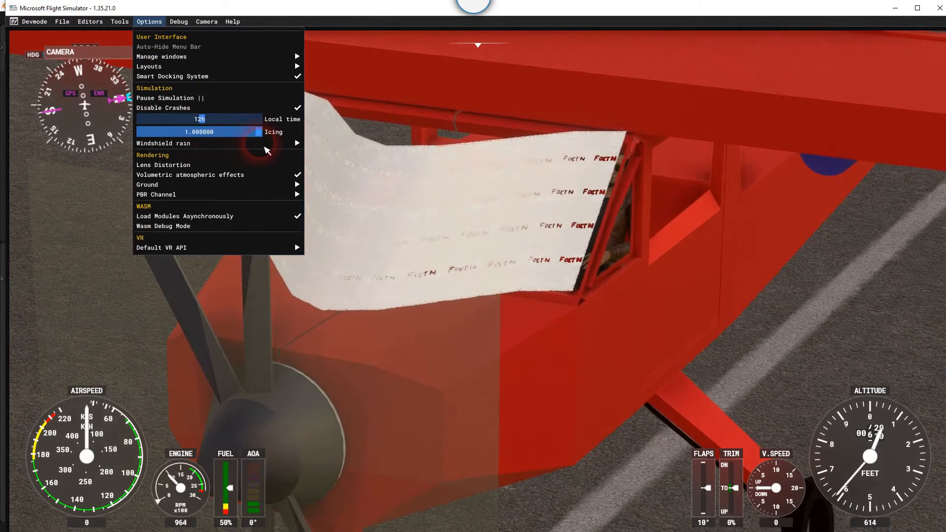
mouse_move(262, 144)
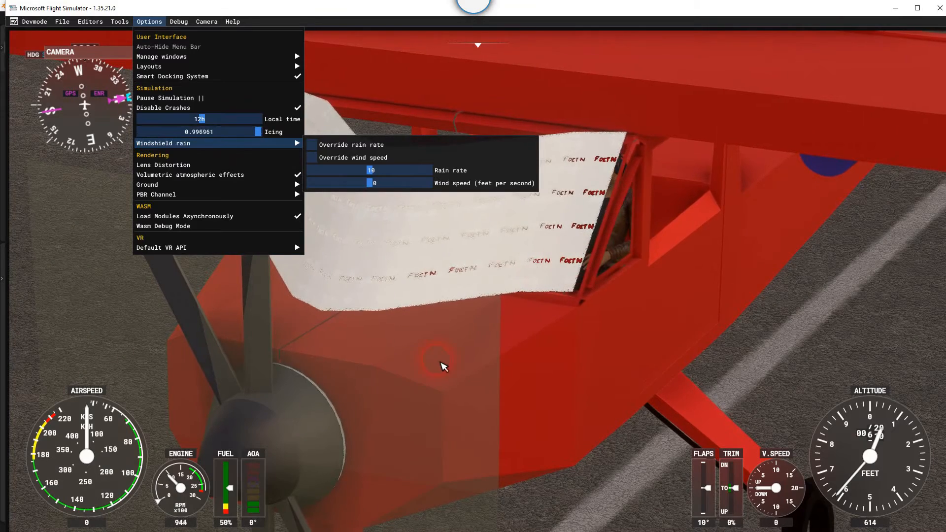
click(563, 294)
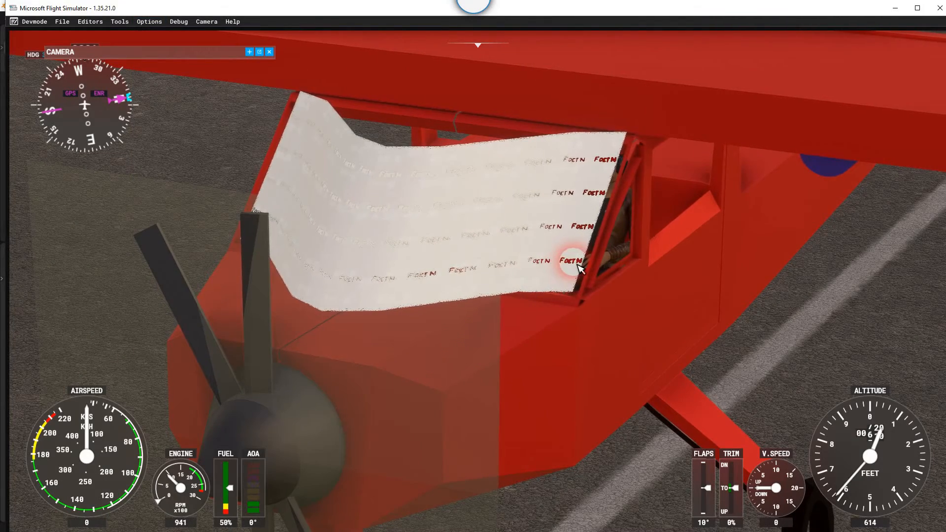
click(375, 216)
- Lower the simulation's Icing value to about 0.52 and on down to 0
click(150, 22)
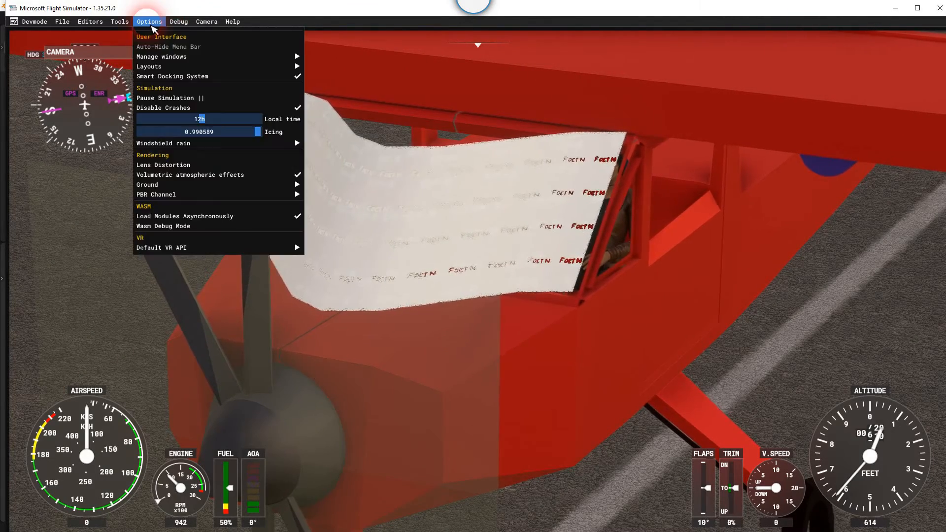
drag(256, 131, 209, 144)
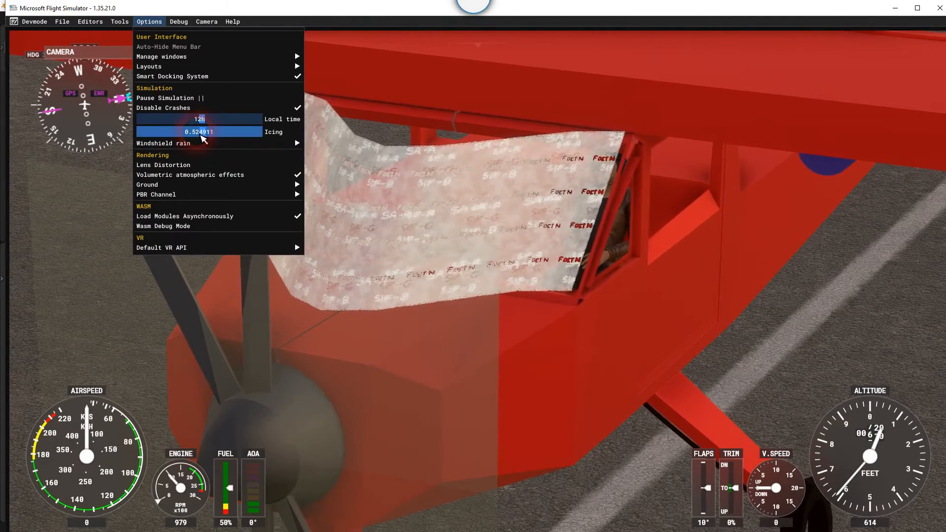
drag(204, 140, 138, 140)
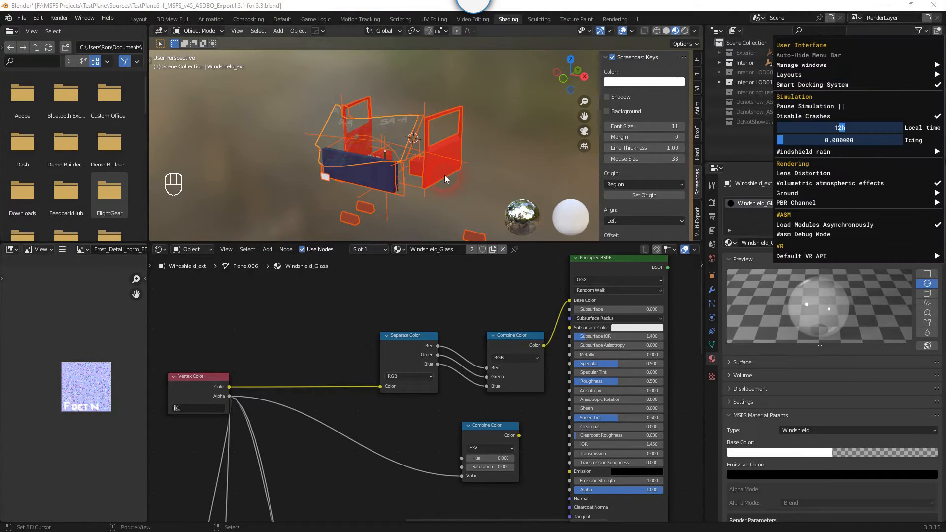
- Back in Blender, select only the Windshield_ext object and connect the new Principled BSDF's BSDF output to the shader output node's Surface input
right_click(370, 150)
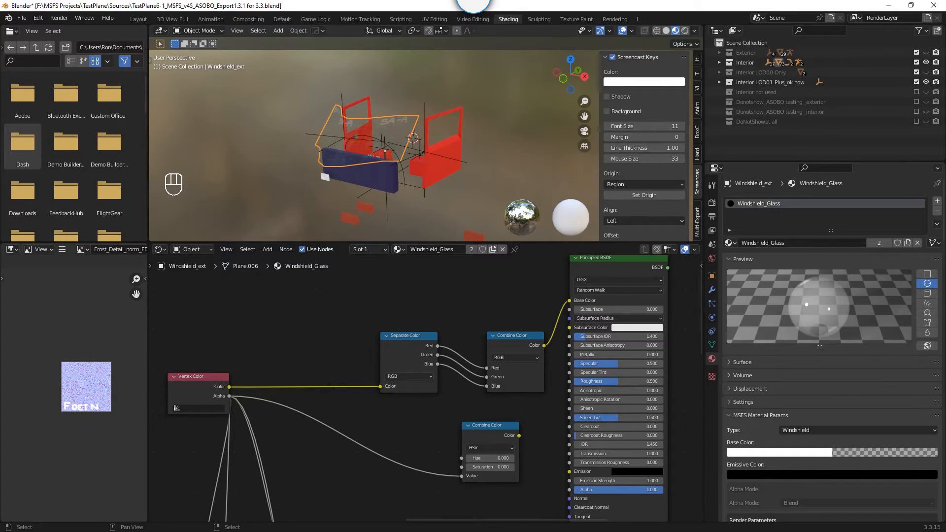
scroll(306, 321, down, 1)
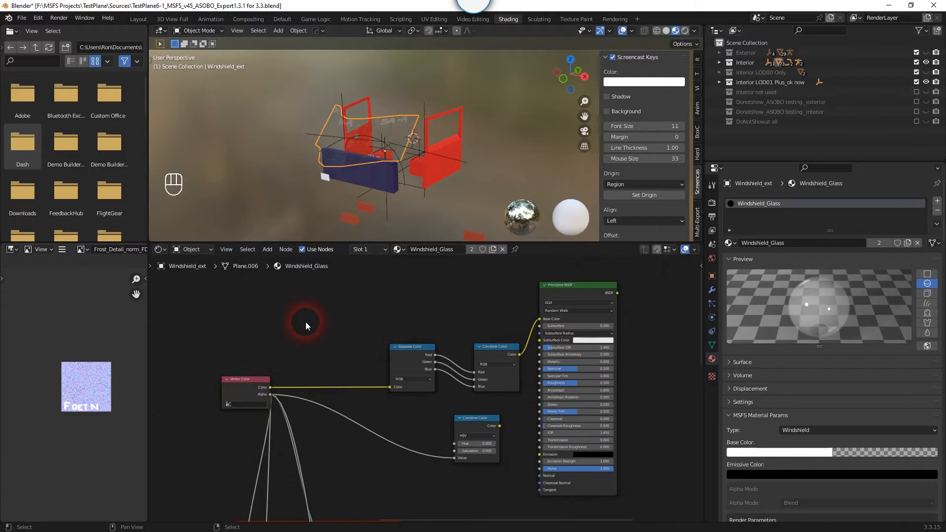
scroll(306, 321, down, 1)
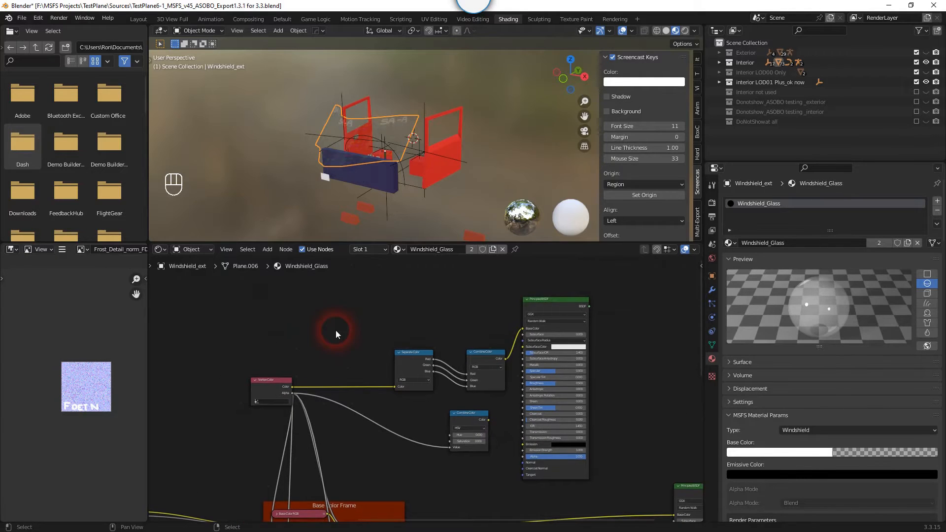
middle_drag(342, 331, 275, 300)
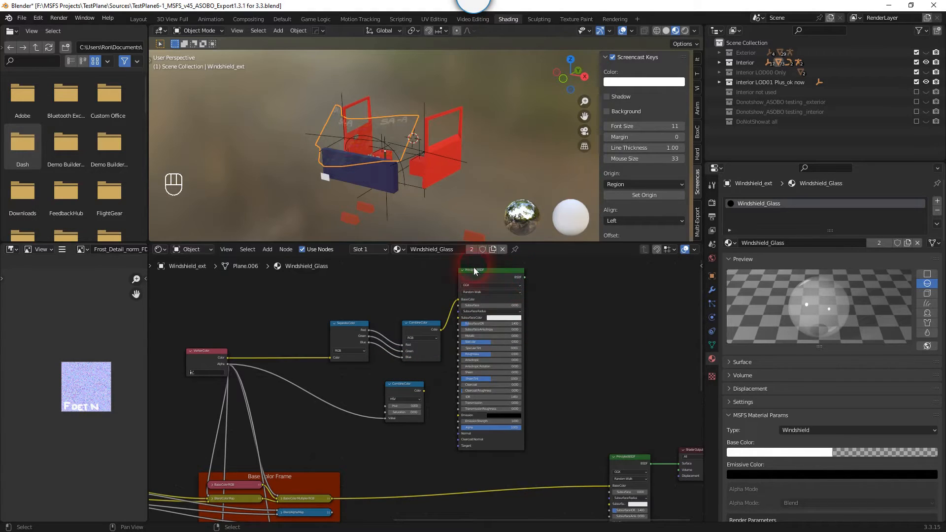
click(524, 279)
click(592, 313)
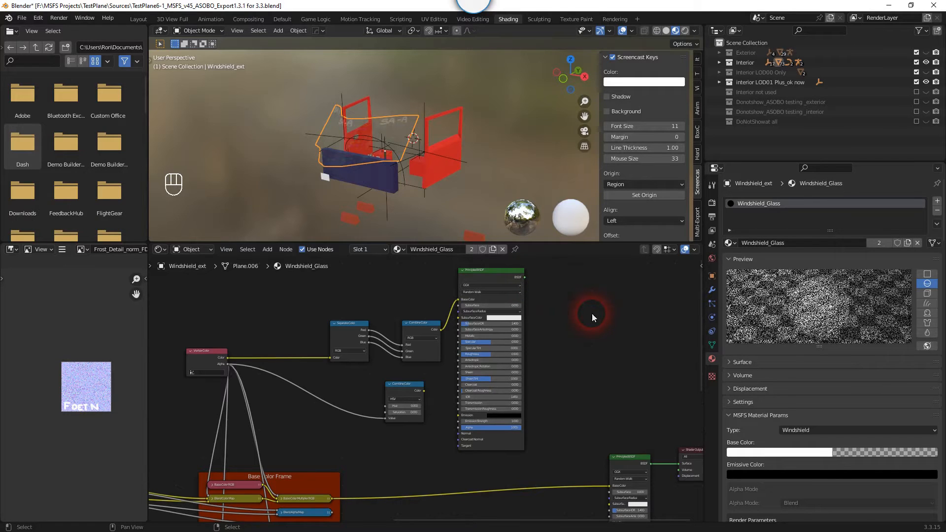
drag(525, 277, 678, 463)
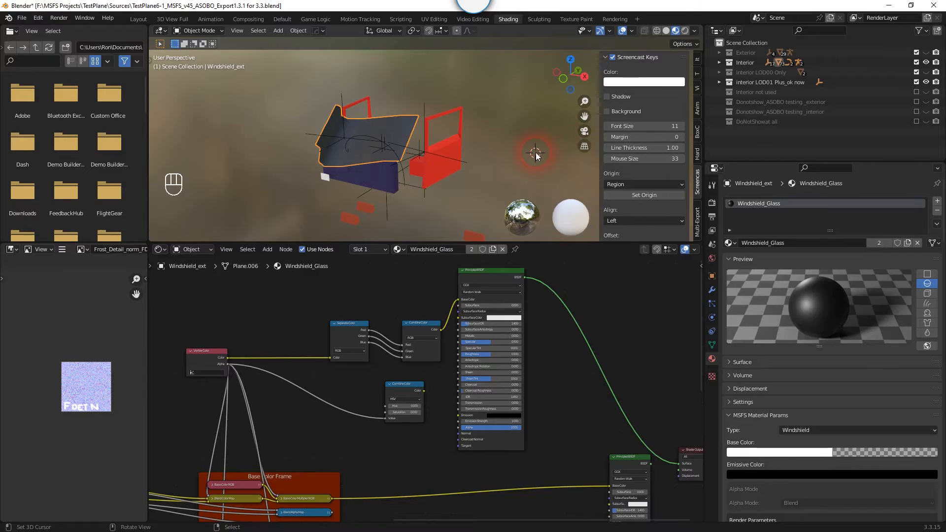
- Hide the 3D viewport's sidebar and switch the Windshield_ext object to Vertex Paint mode
key(n)
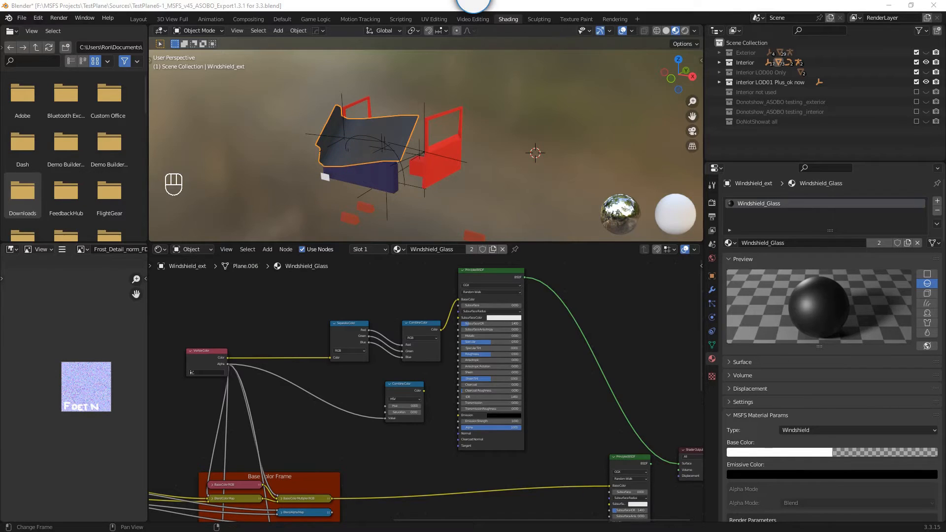
click(222, 32)
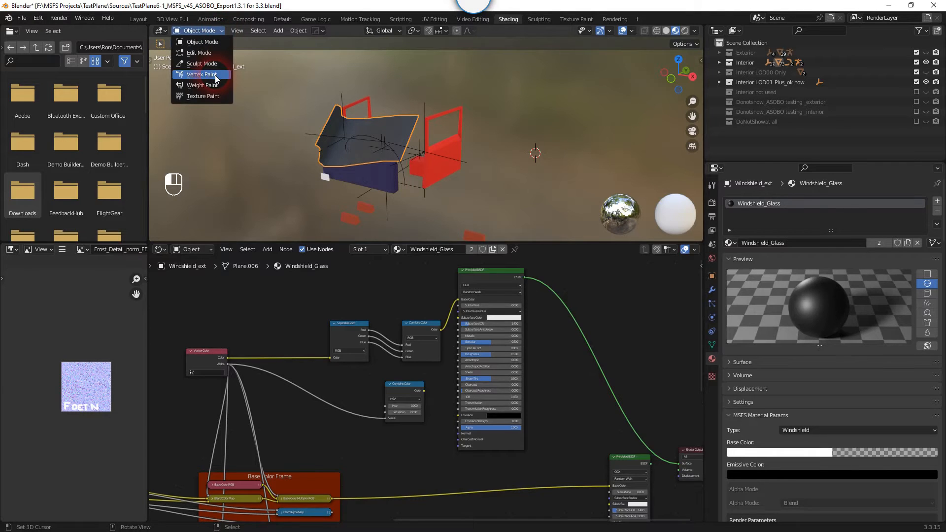
click(220, 78)
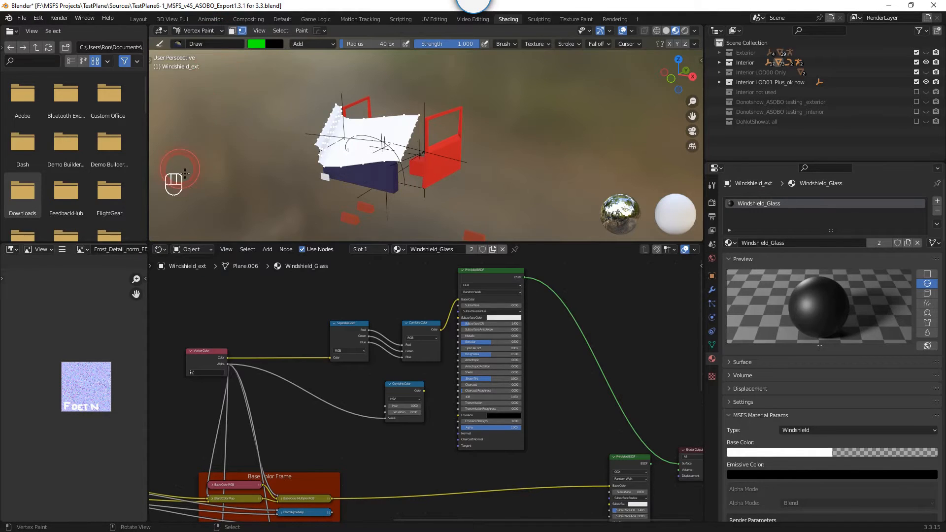
click(22, 95)
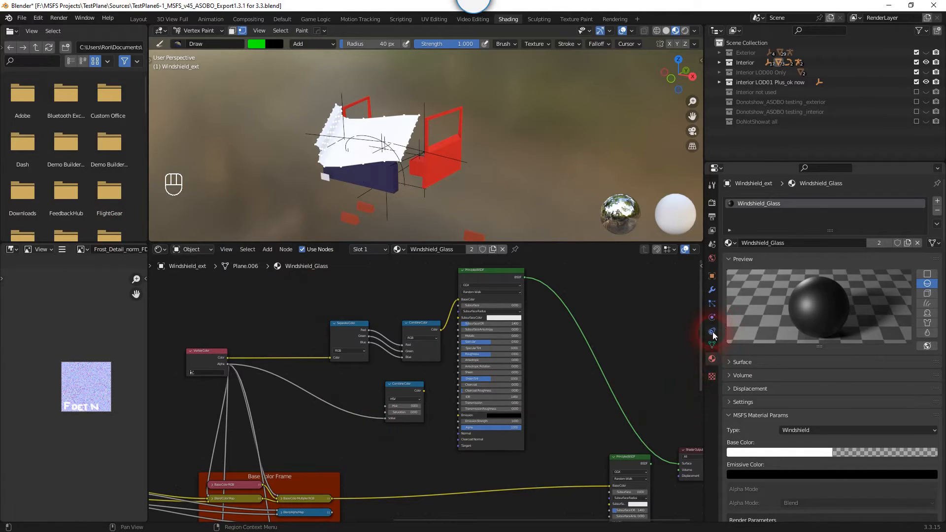
- Check the Color Attributes of the Windshield_ext mesh and return to the Windshield_Glass material properties
click(712, 346)
click(791, 351)
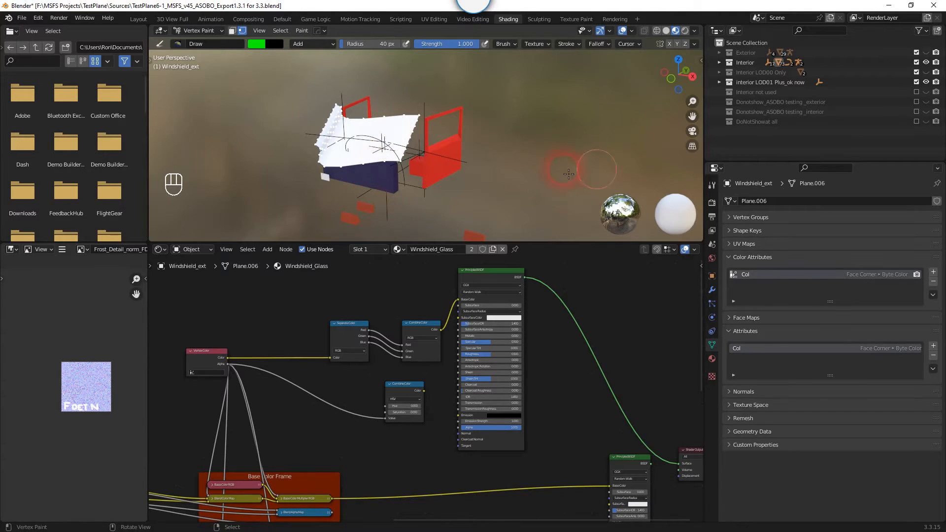
click(712, 358)
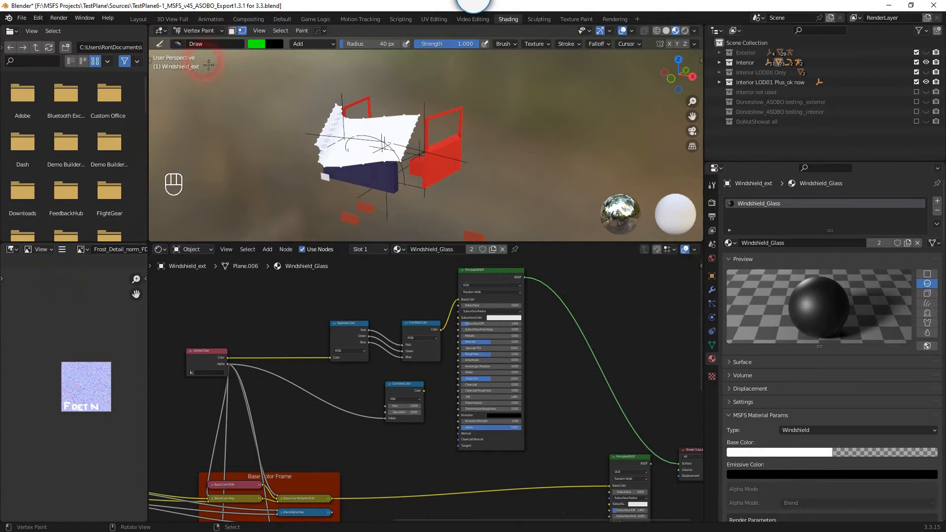
- Switch Windshield_ext to Object Mode and back to Vertex Paint mode
click(207, 31)
click(208, 42)
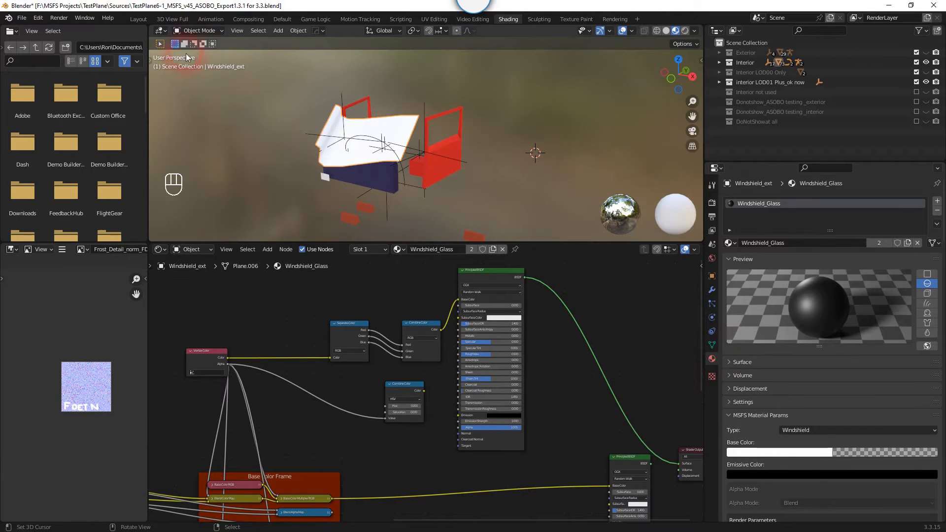
click(196, 31)
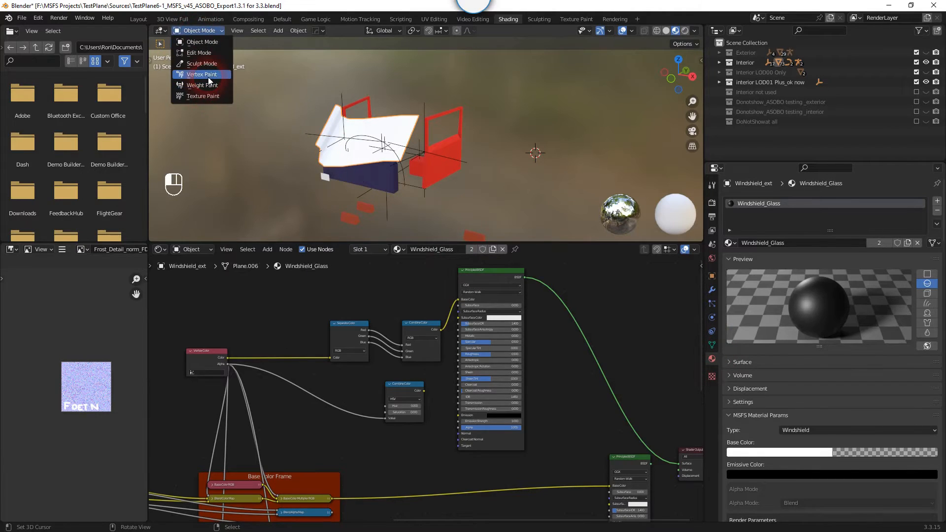
click(208, 77)
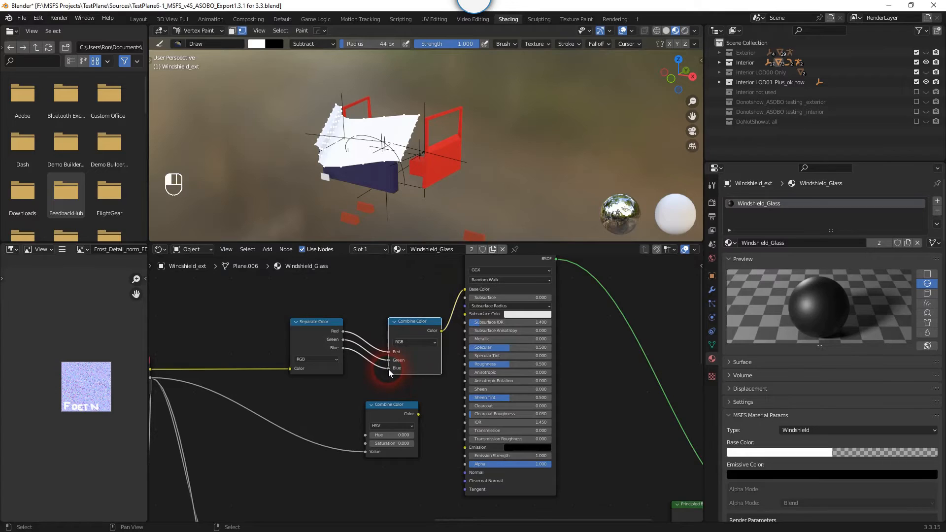
- Disconnect Green and Blue from the RGB Combine Color node to preview Red alone, and reconnect both channels
drag(388, 369, 368, 366)
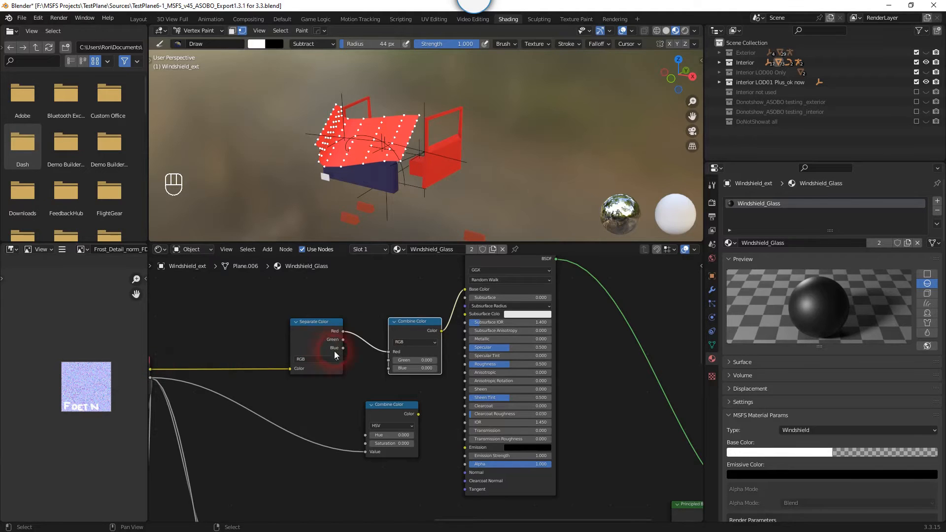
scroll(386, 324, up, 2)
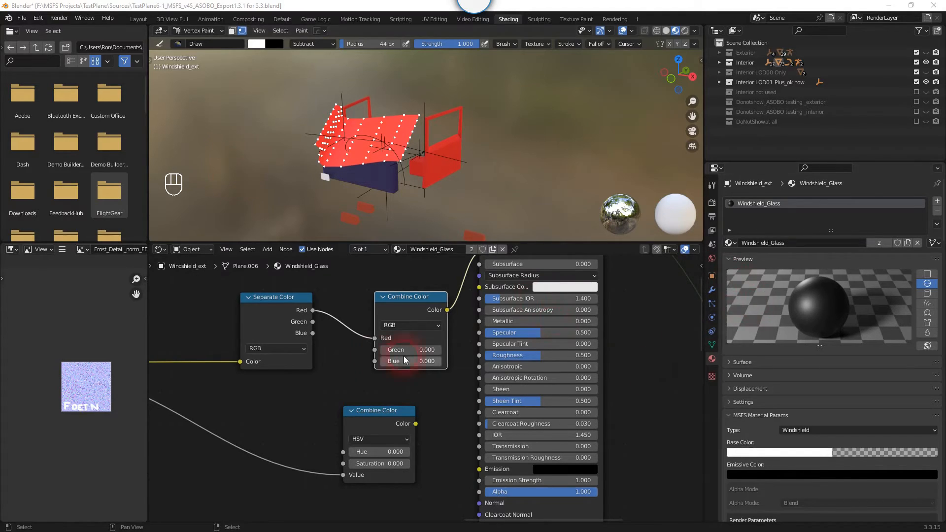
drag(314, 322, 375, 361)
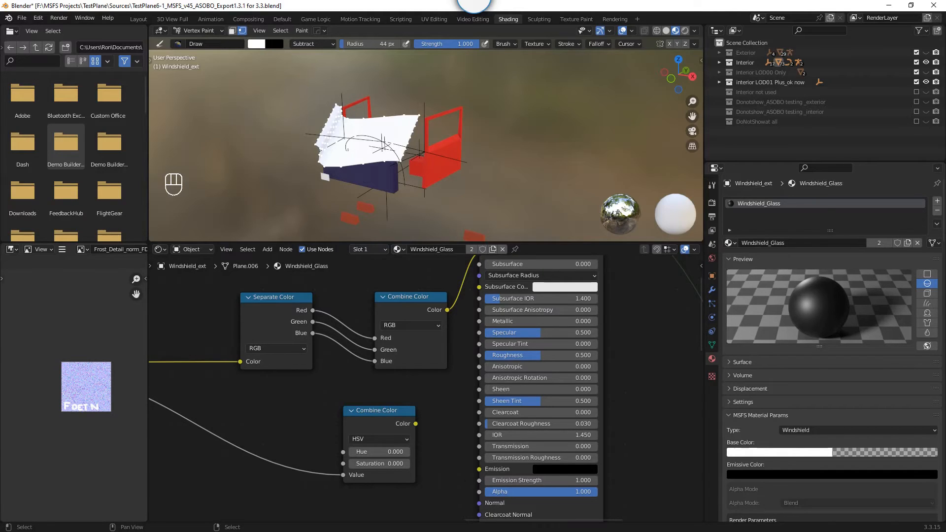
- Clear the windshield's vertex colors using a white Subtract brush with a 294 px radius, and reduce the brush radius to 40 px
click(311, 43)
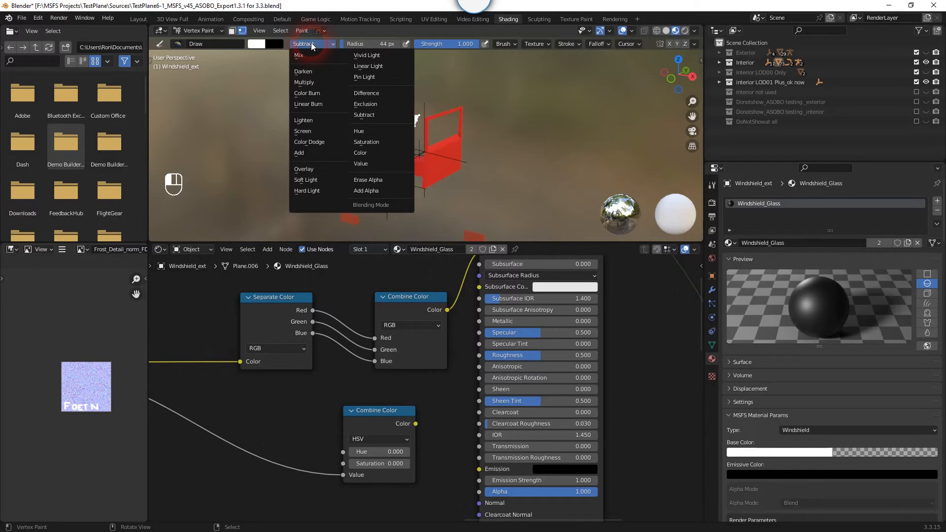
click(372, 114)
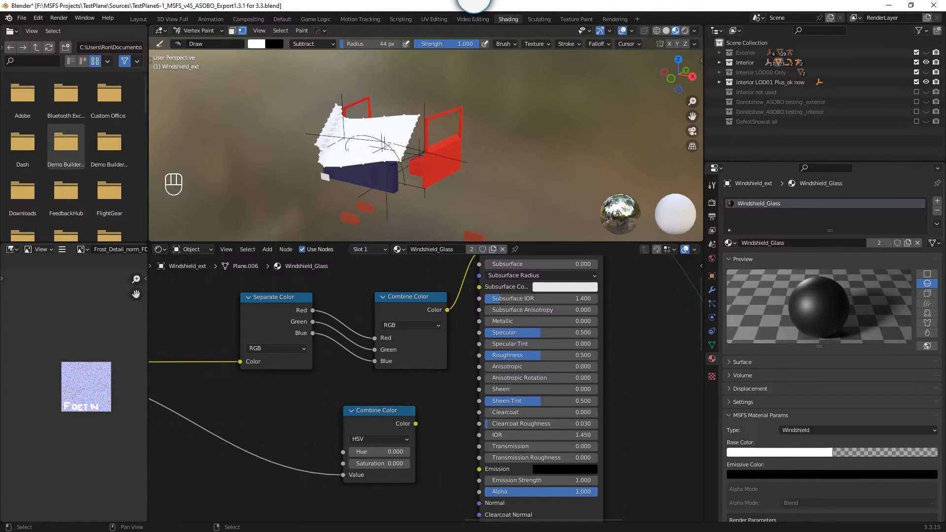
click(258, 45)
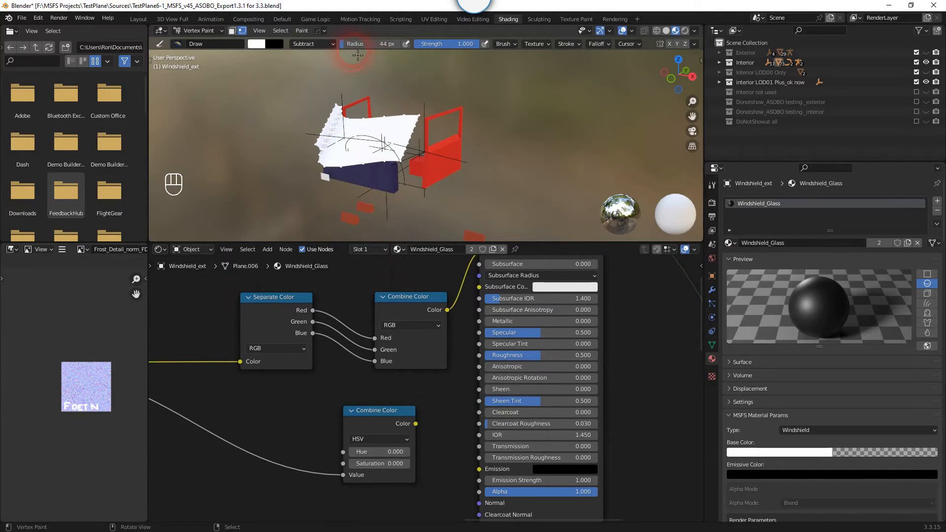
drag(347, 45, 377, 45)
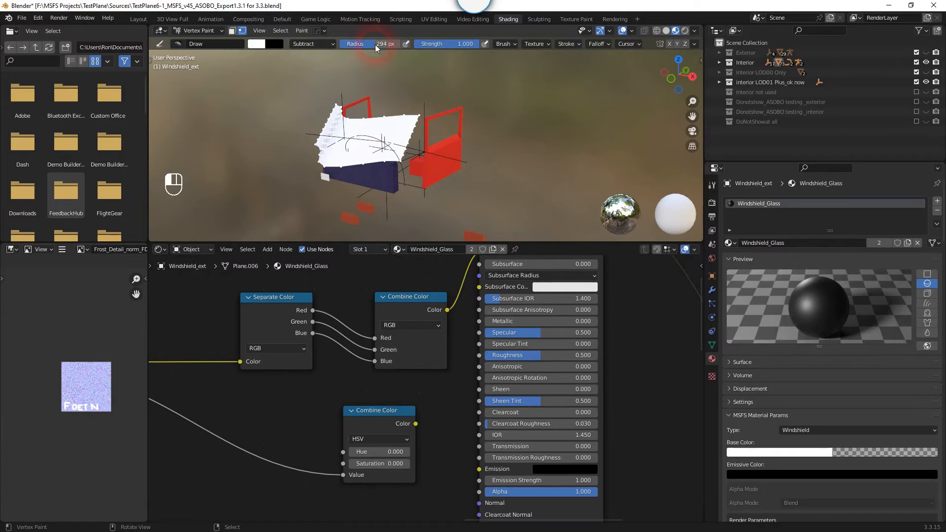
click(369, 137)
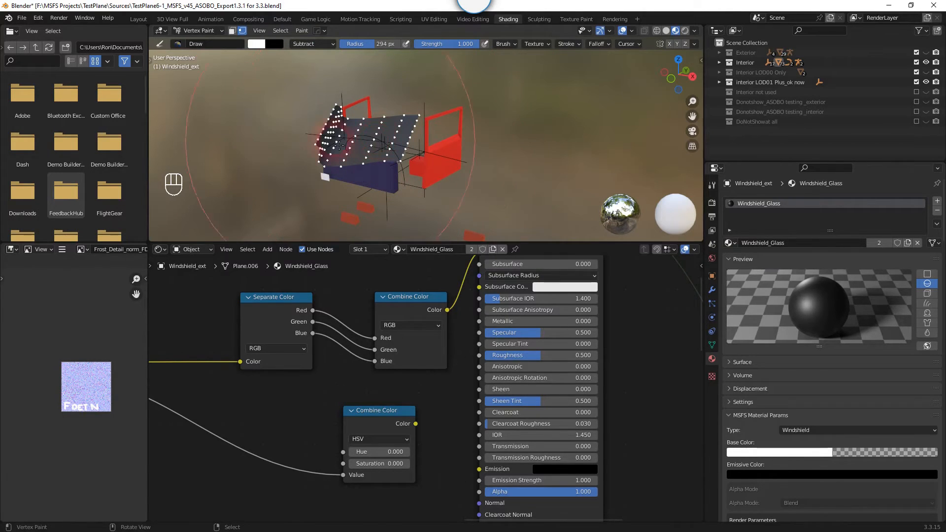
middle_drag(381, 141, 302, 144)
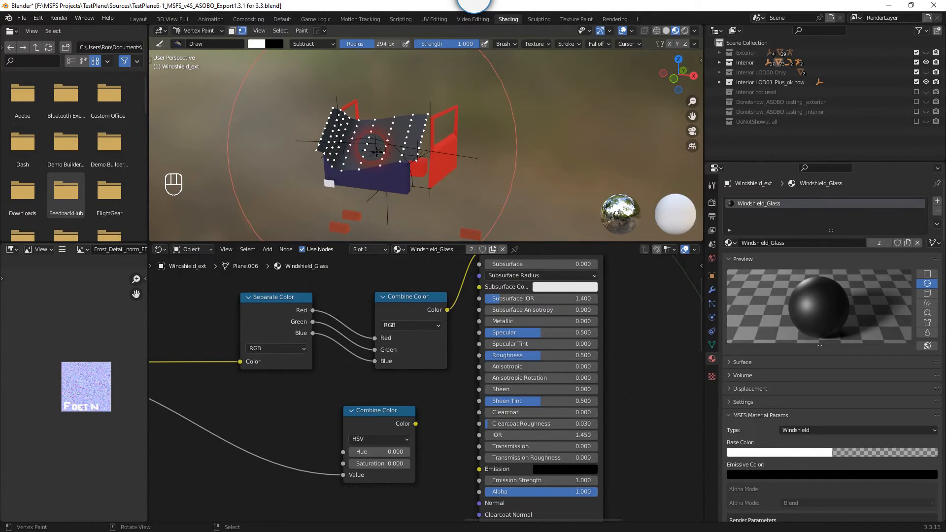
key(f)
click(226, 170)
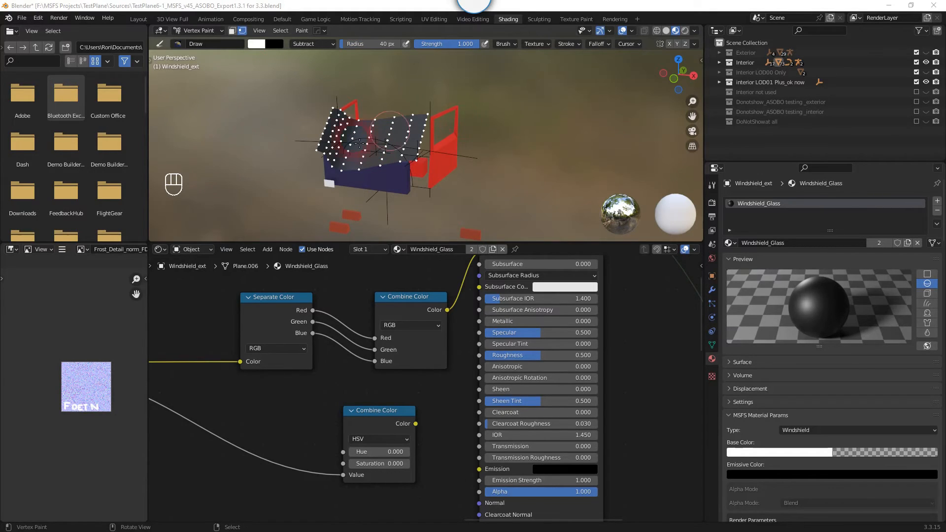
- Disconnect Green and Blue from the RGB Combine Color node, leaving only Red, and set the brush color to hex FF0000
drag(375, 361, 340, 372)
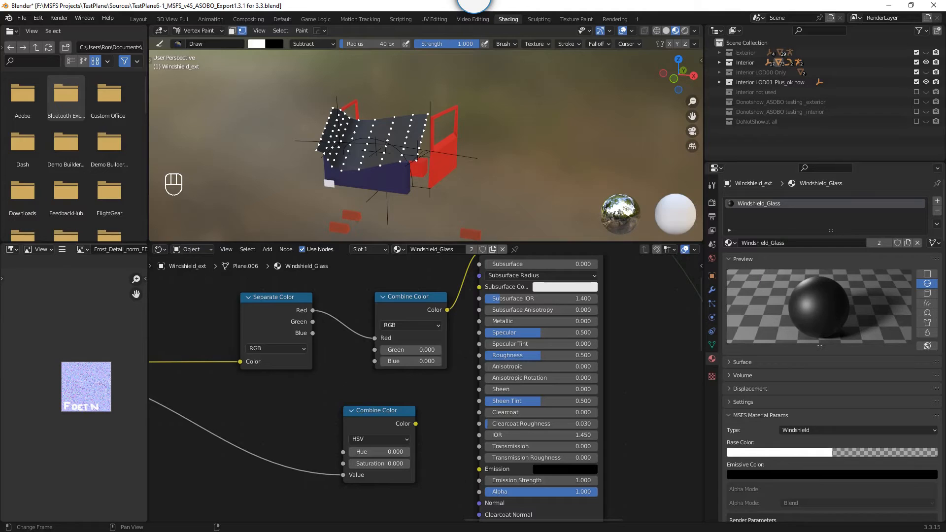
click(255, 44)
click(295, 153)
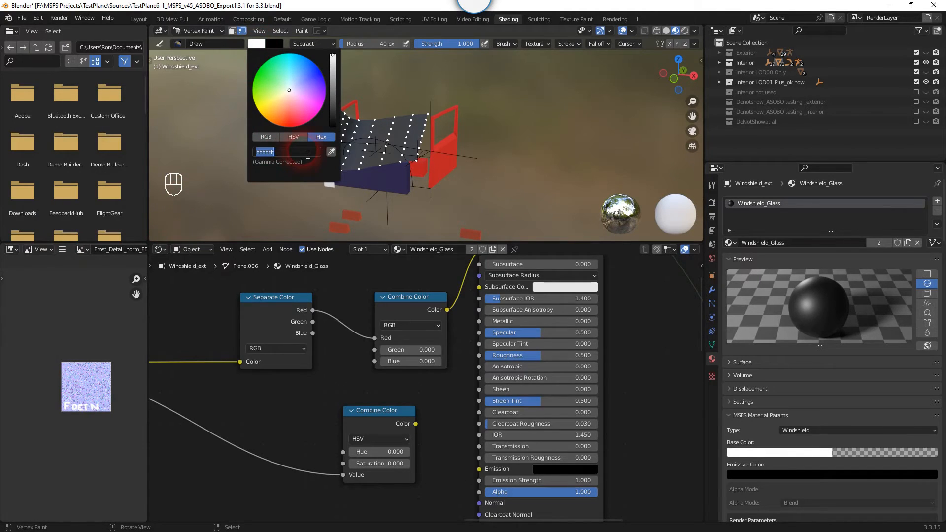
text(ff0000)
key(Return)
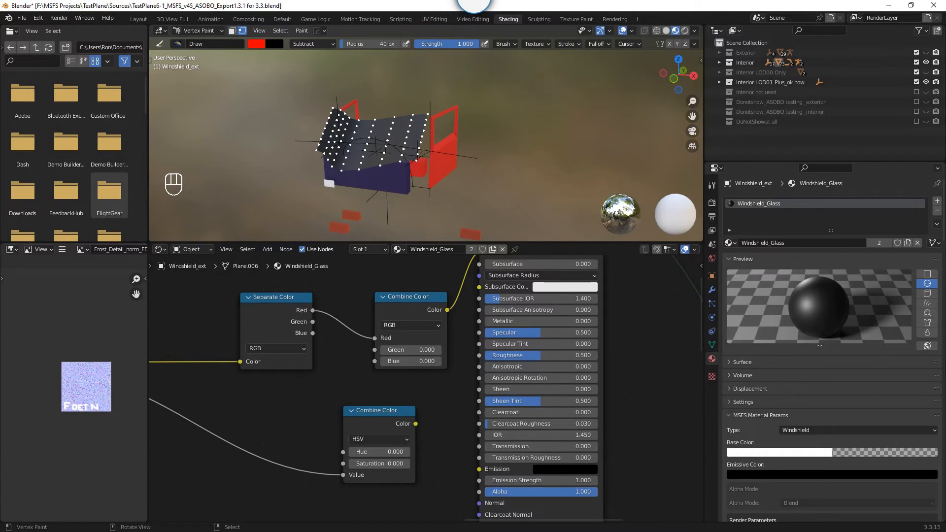
click(449, 44)
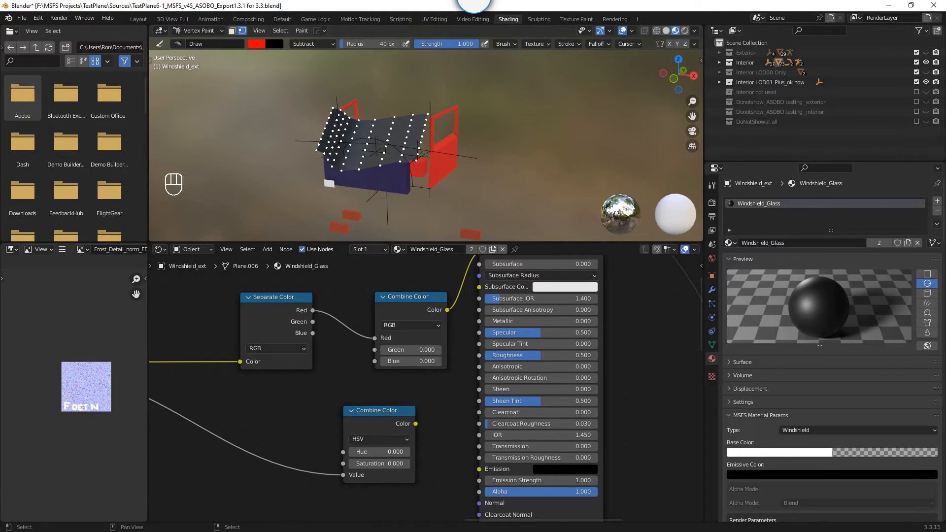
- Set the brush's blending mode to Add and paint the left section of the windshield red, seen from the front
click(306, 44)
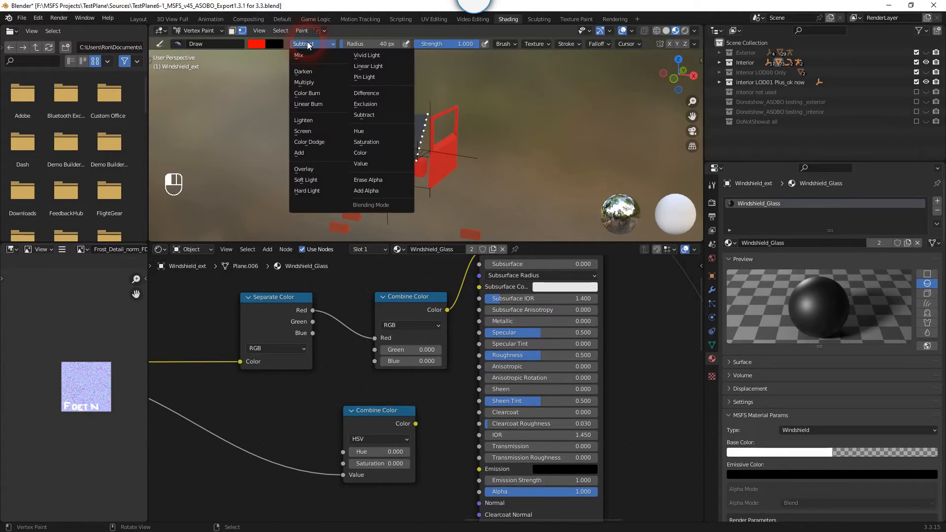
click(366, 154)
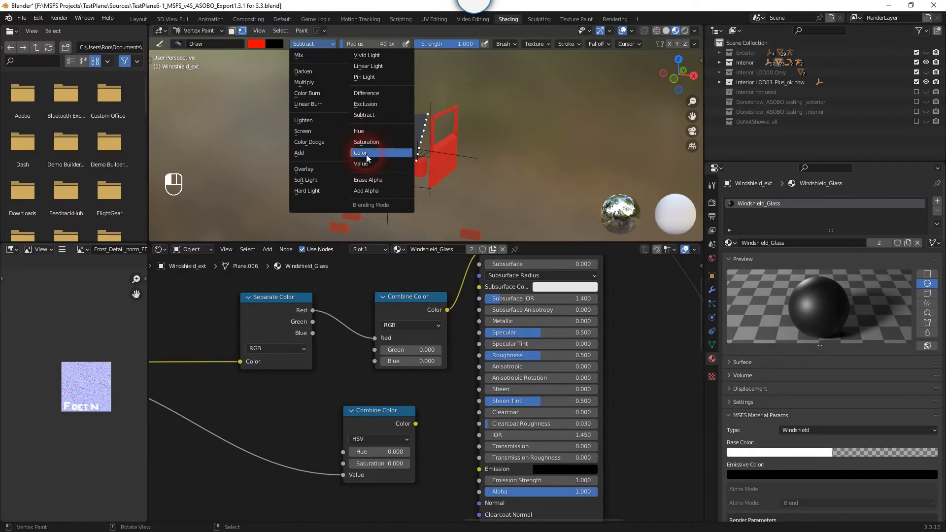
click(308, 151)
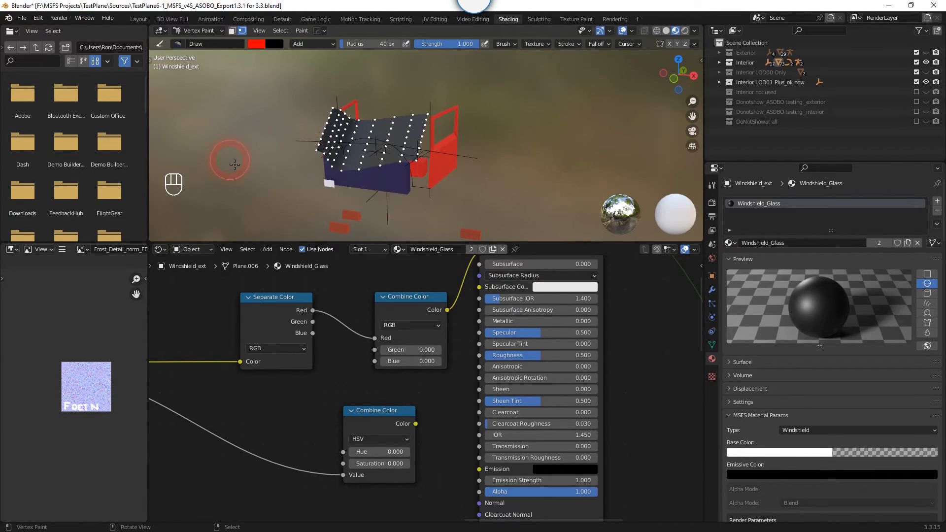
middle_drag(256, 120, 282, 135)
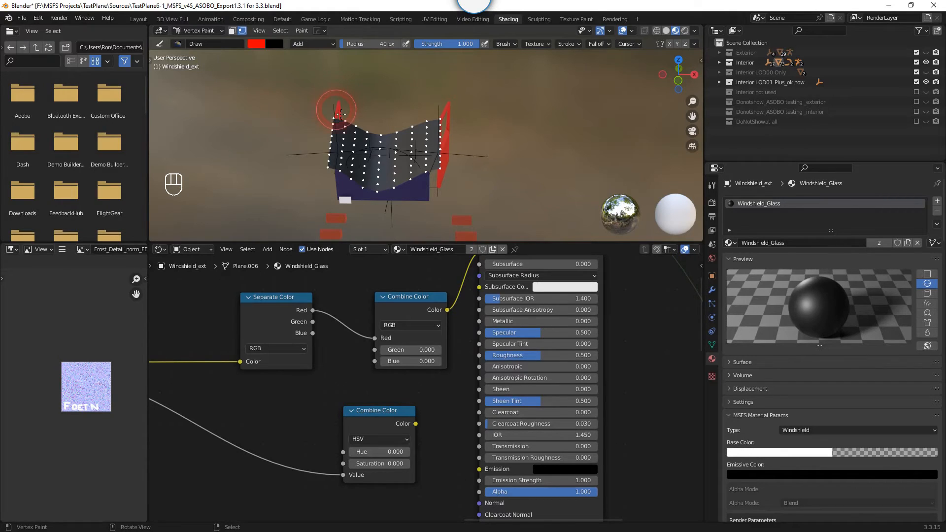
mouse_move(339, 114)
mouse_down()
mouse_move(343, 175)
mouse_move(352, 120)
mouse_move(349, 187)
mouse_up()
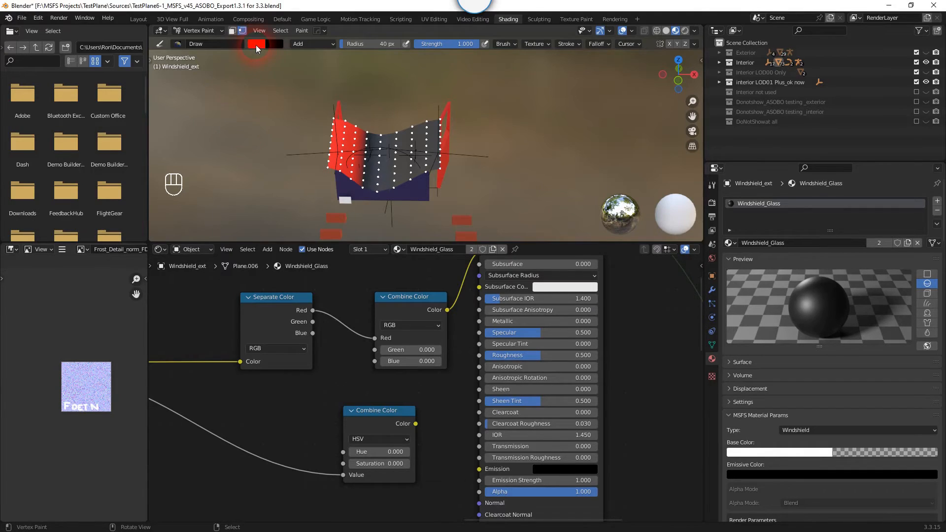
- Set the vertex paint brush color to pure green, hex 00FF00
click(256, 45)
click(299, 154)
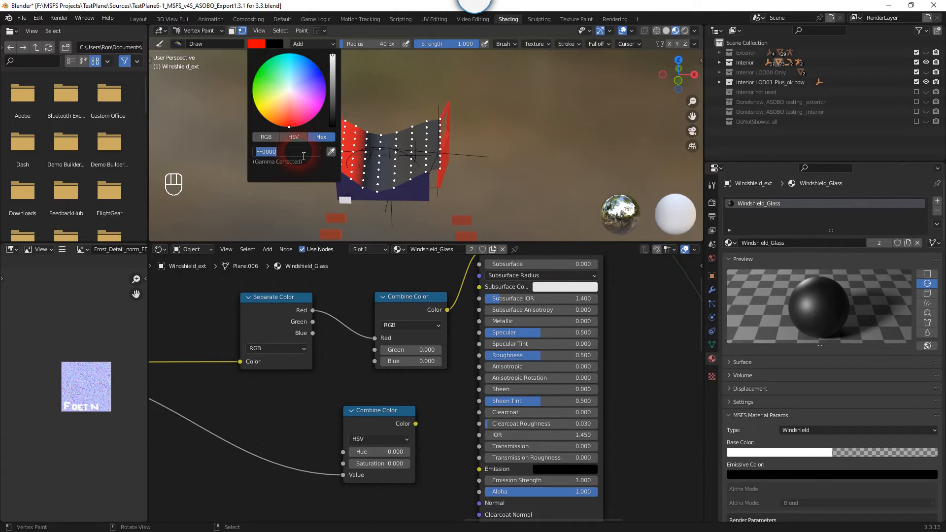
text(00ff)
key(Return)
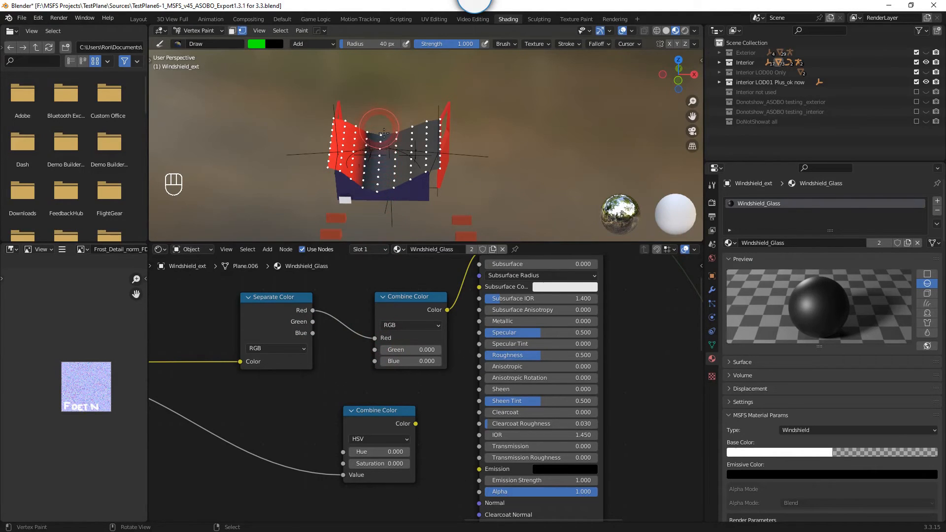
- Link only the Green channel from Separate Color to Combine Color and paint the windshield's middle section green
click(334, 359)
drag(312, 322, 371, 338)
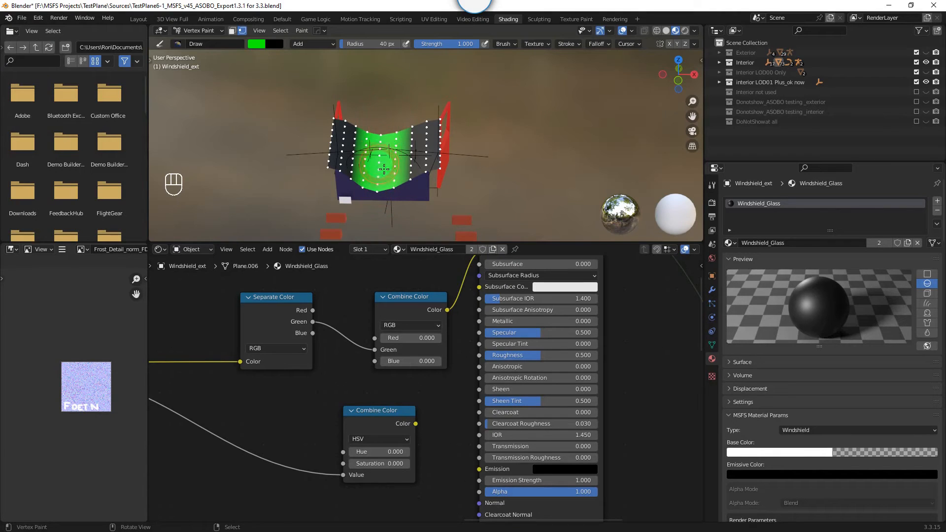
drag(384, 168, 377, 179)
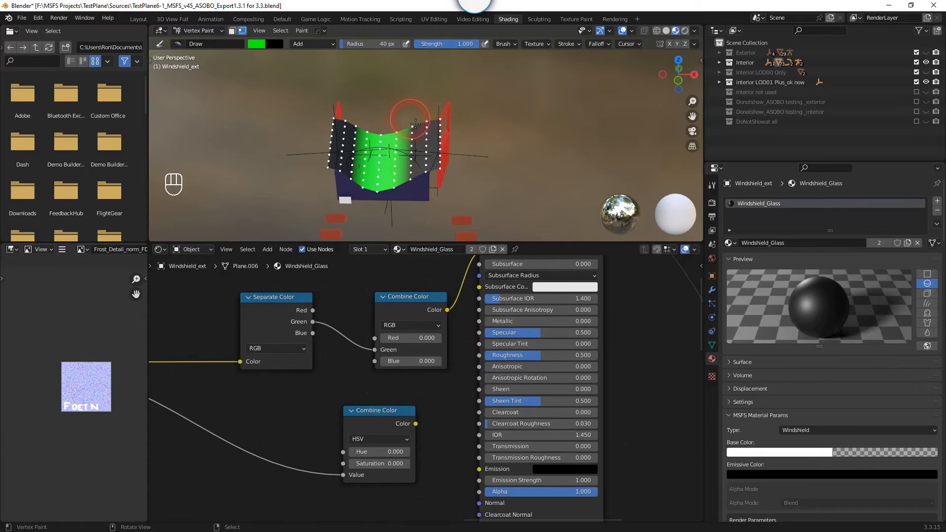
mouse_move(414, 125)
mouse_down()
mouse_move(405, 180)
mouse_move(413, 110)
mouse_up()
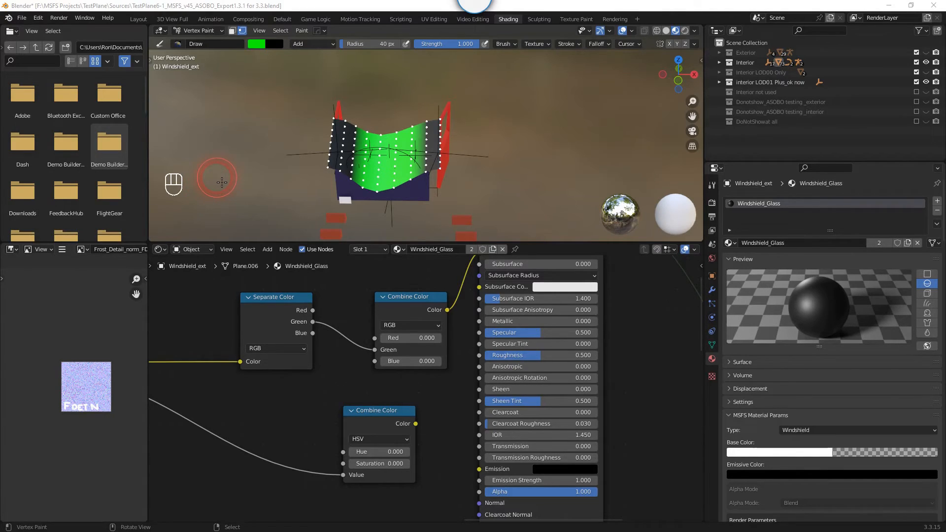
- Set the vertex paint brush color to pure blue, hex 0000FF
click(256, 43)
click(291, 152)
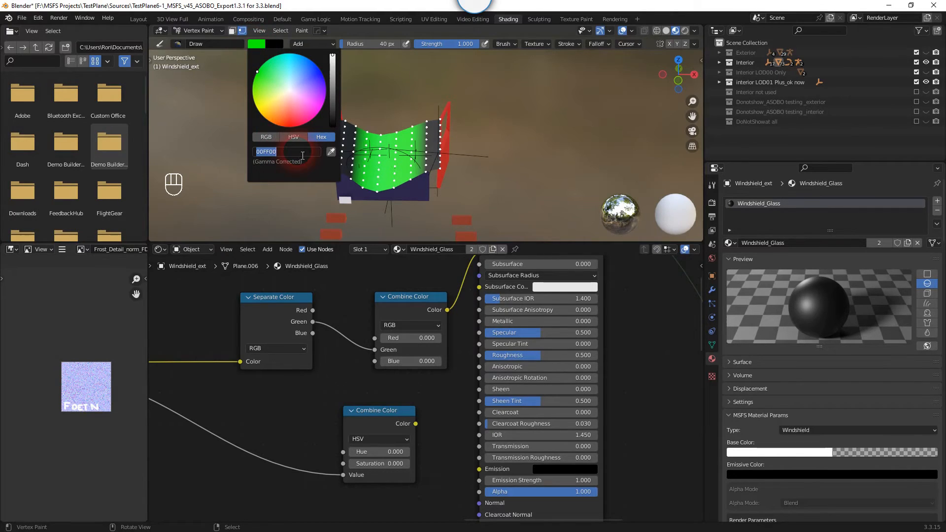
text(0000FF)
key(Return)
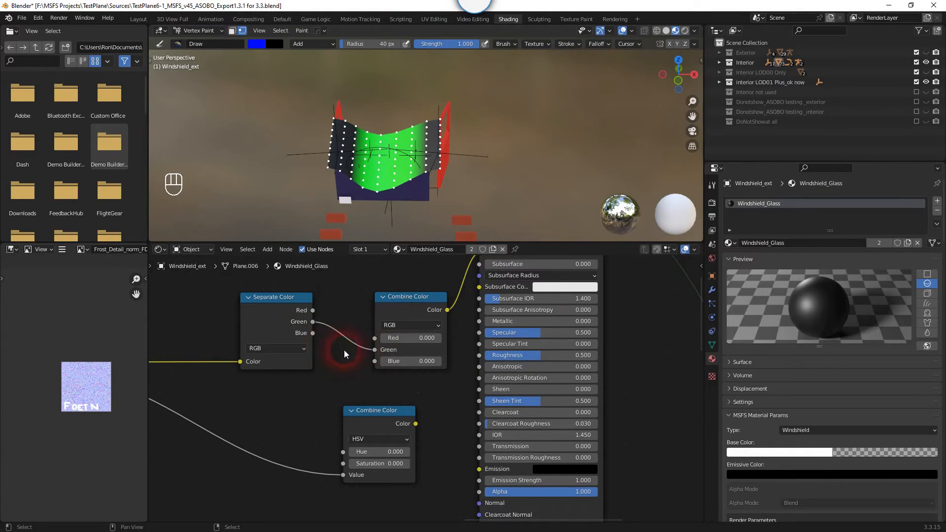
- Link only the Blue channel from Separate Color to Combine Color and paint the windshield's right section blue, seen from the front
drag(314, 337, 376, 360)
drag(374, 349, 358, 330)
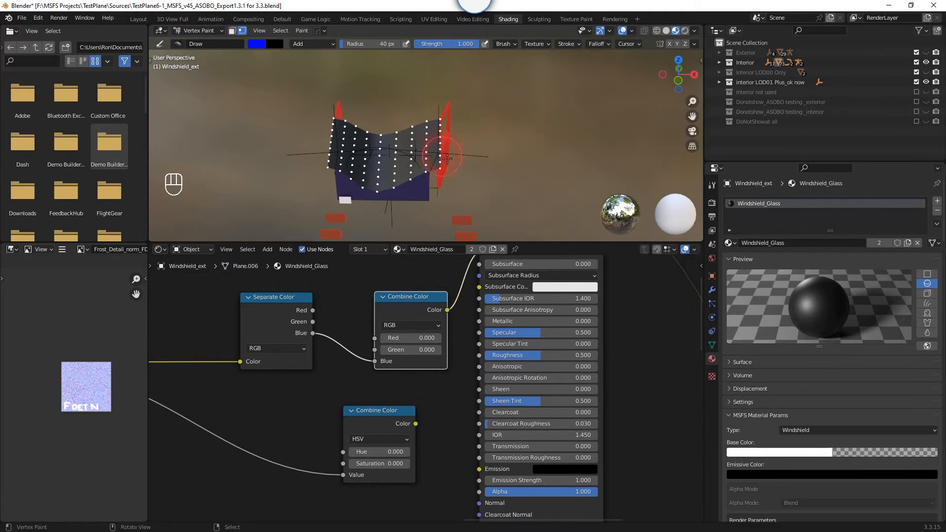
mouse_move(440, 173)
mouse_down()
mouse_move(436, 135)
mouse_move(429, 160)
mouse_up()
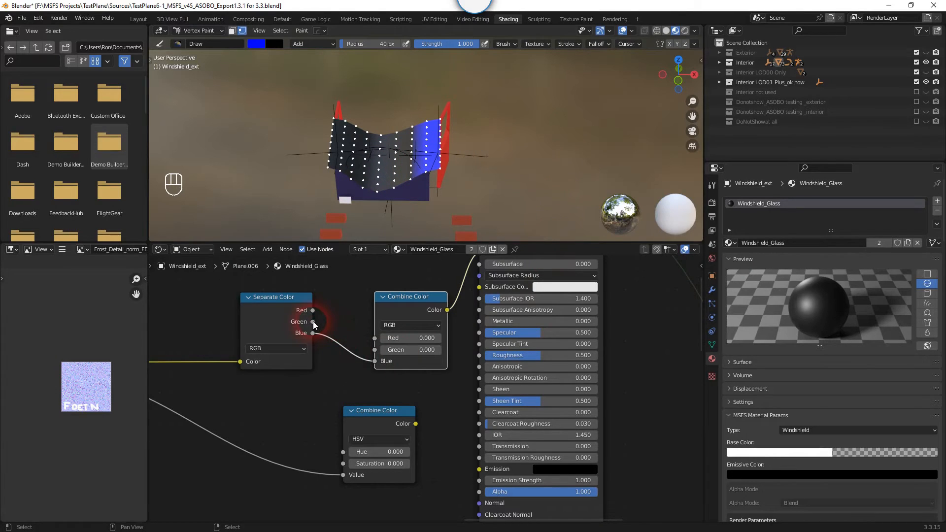
- Relink the Green and Red channels from Separate Color to the RGB Combine Color and return the windshield to Object Mode
mouse_move(312, 321)
mouse_down()
mouse_move(354, 320)
mouse_move(374, 350)
mouse_up()
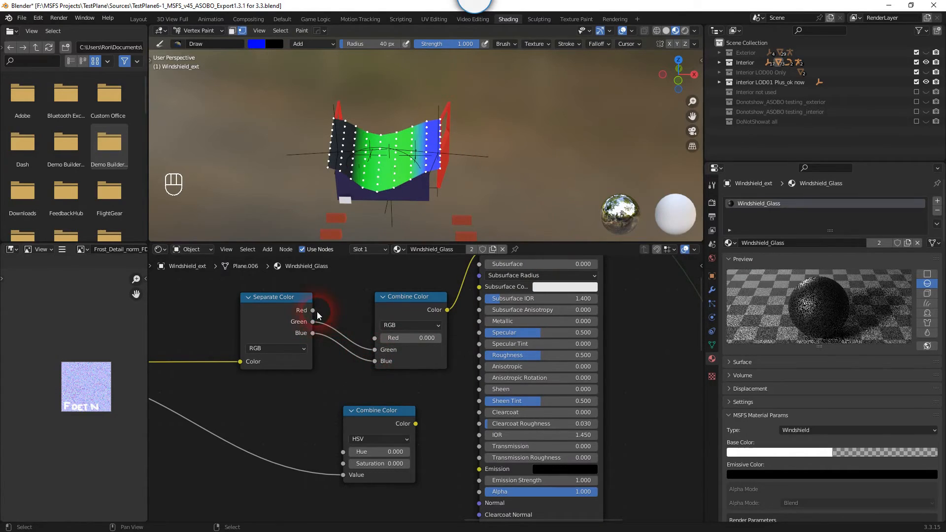
drag(312, 311, 374, 338)
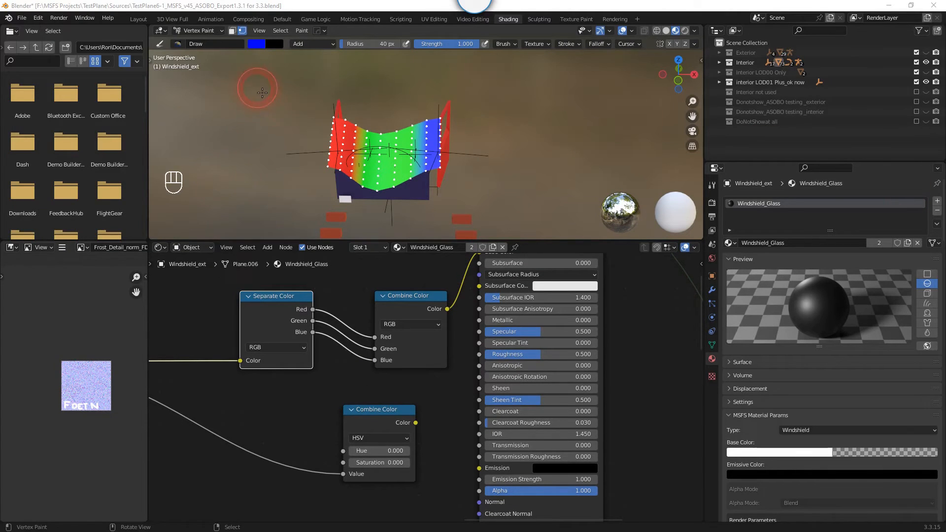
click(202, 31)
click(206, 52)
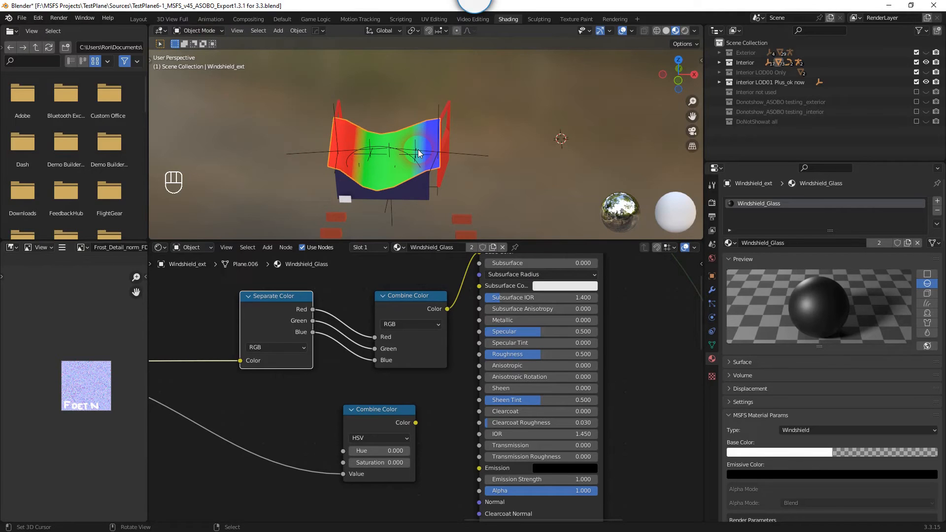
- Link the lower Principled BSDF to the Material Output's Surface and inspect the detail textures on the windshield up close
scroll(625, 359, down, 1)
scroll(625, 359, down, 2)
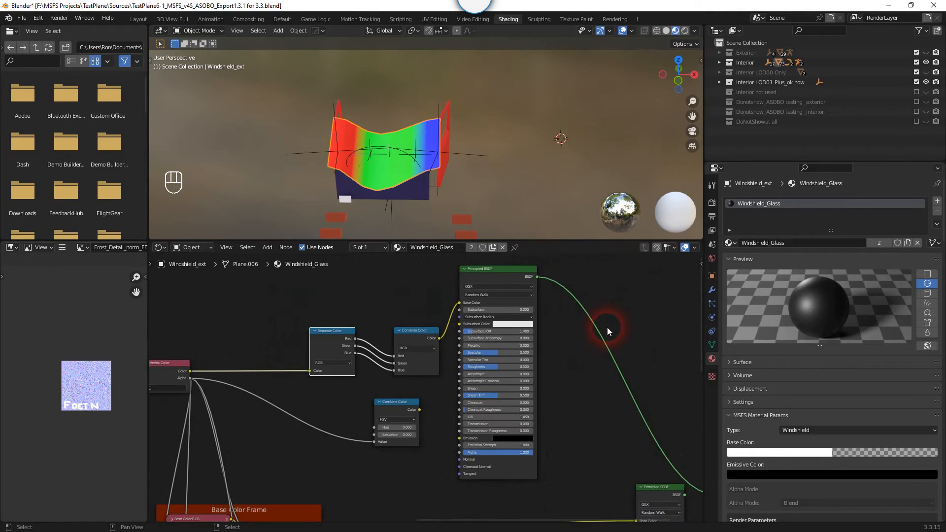
scroll(524, 295, down, 2)
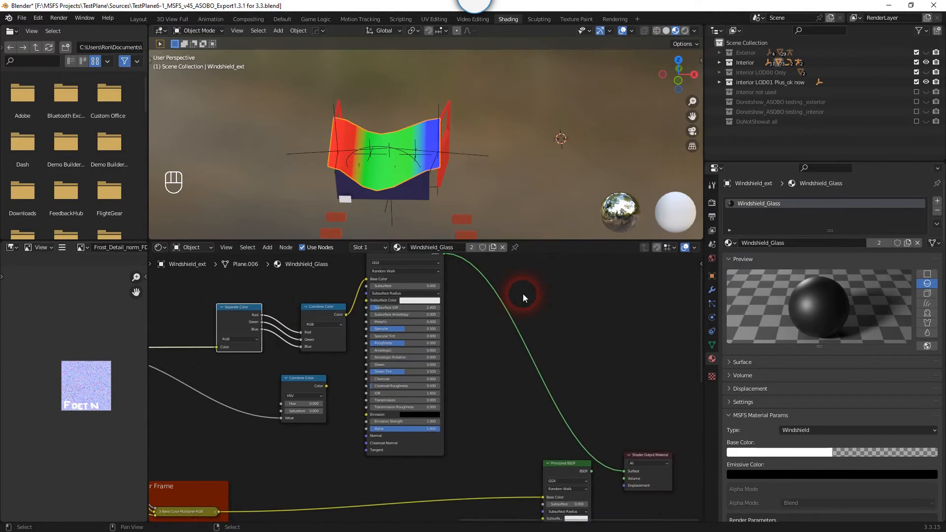
scroll(522, 294, down, 1)
drag(556, 453, 581, 453)
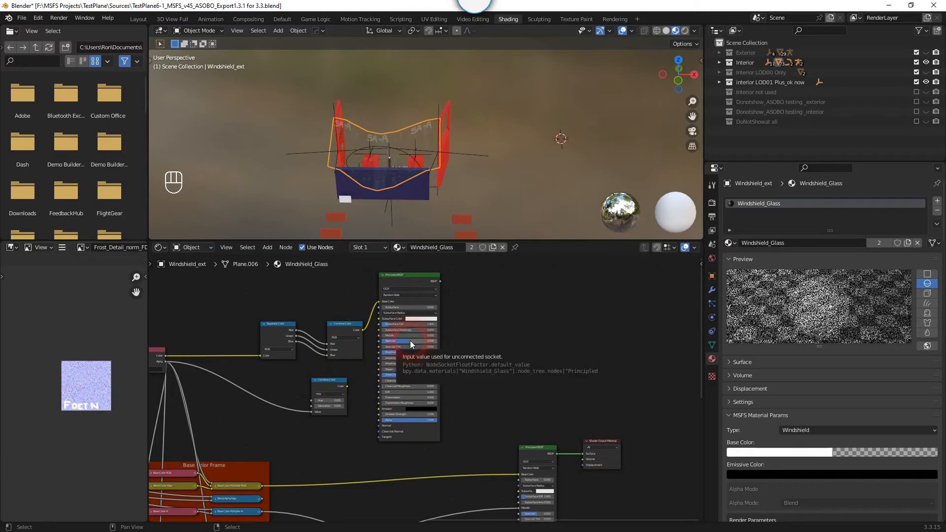
scroll(373, 161, up, 1)
scroll(373, 162, up, 2)
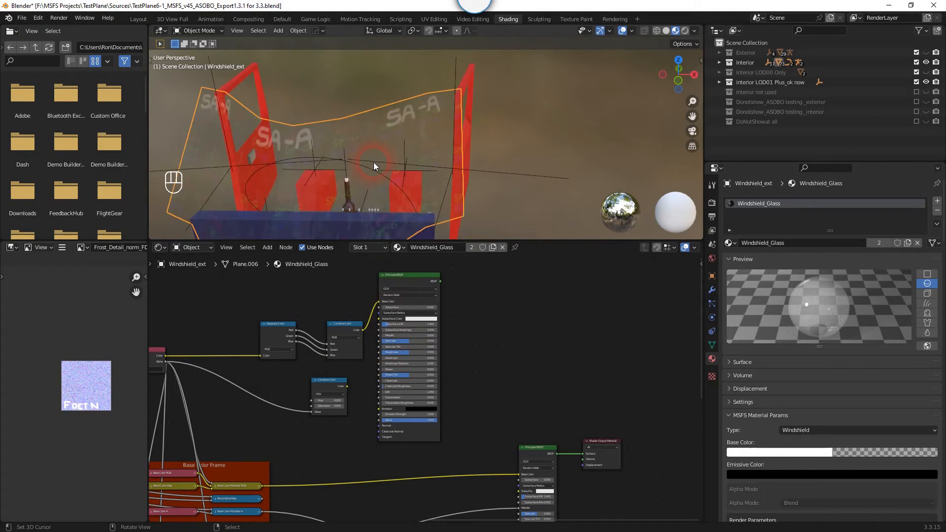
scroll(265, 168, up, 2)
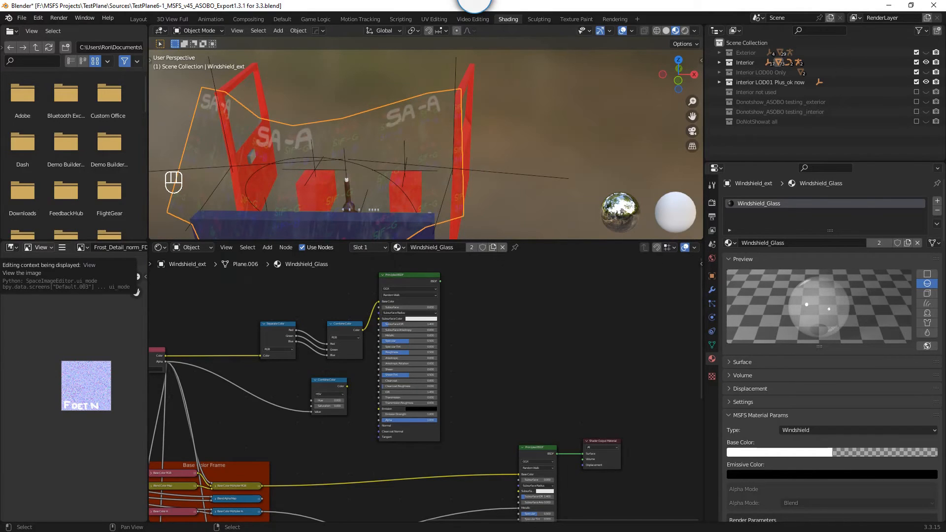
click(341, 150)
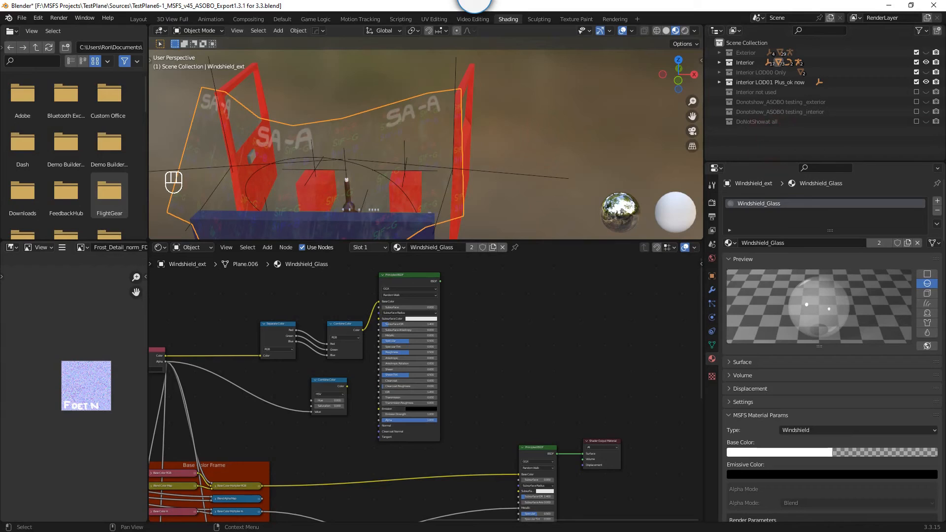
scroll(205, 139, down, 6)
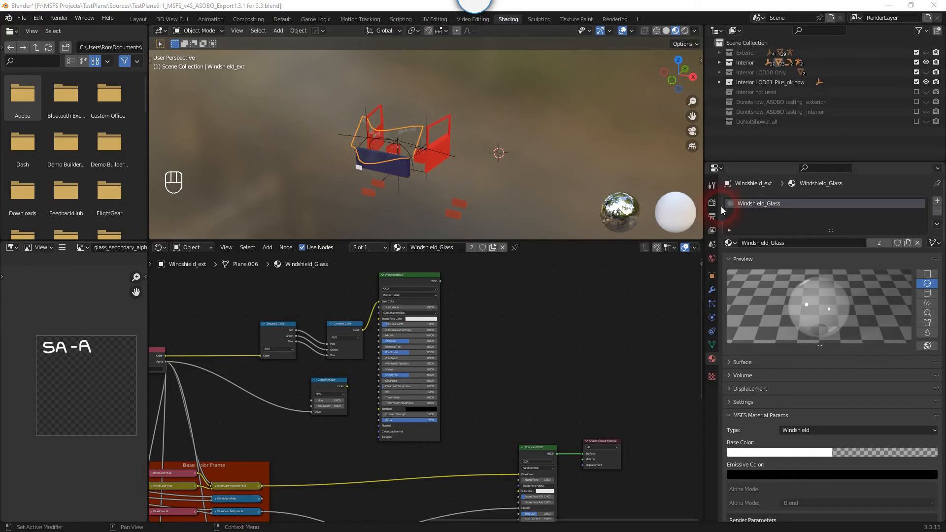
- Switch to Microsoft Flight Simulator and examine the aircraft's windshield details from several angles
drag(945, 74, 509, 10)
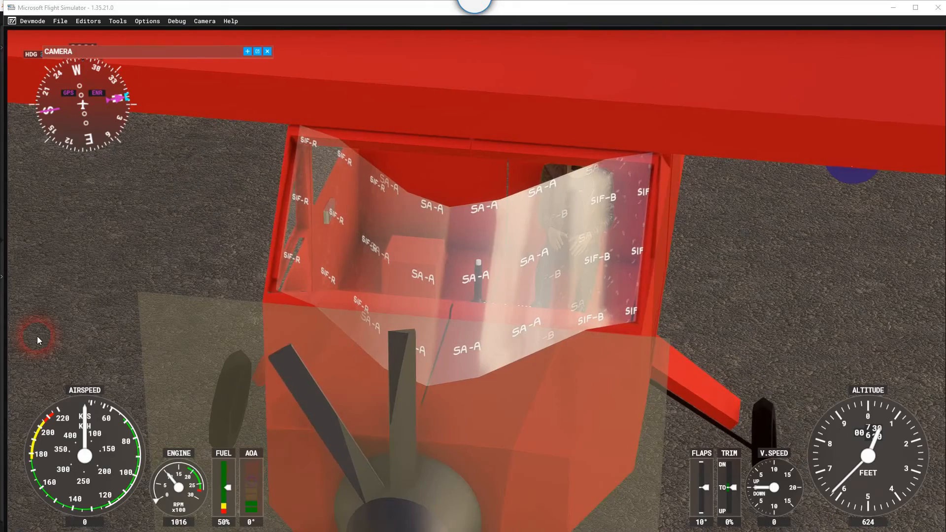
click(145, 287)
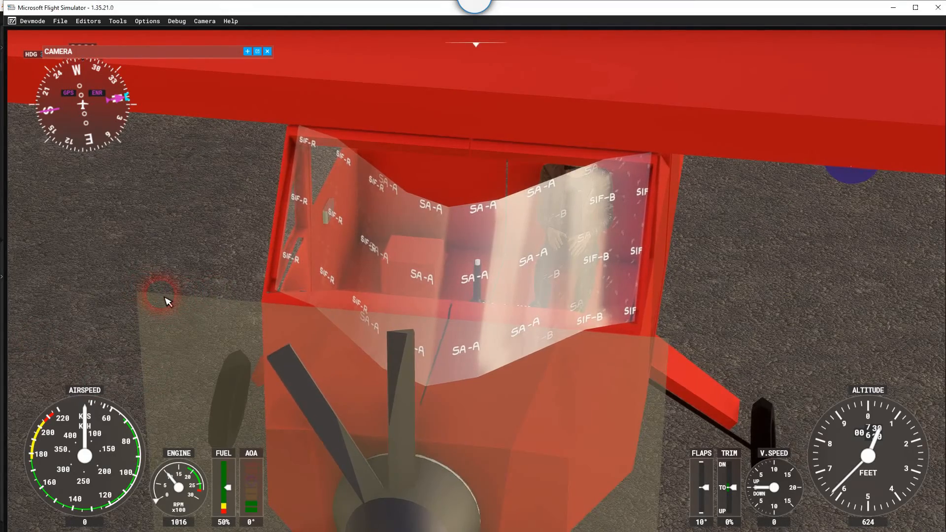
mouse_move(167, 299)
right_down()
mouse_move(315, 299)
mouse_move(165, 299)
right_up()
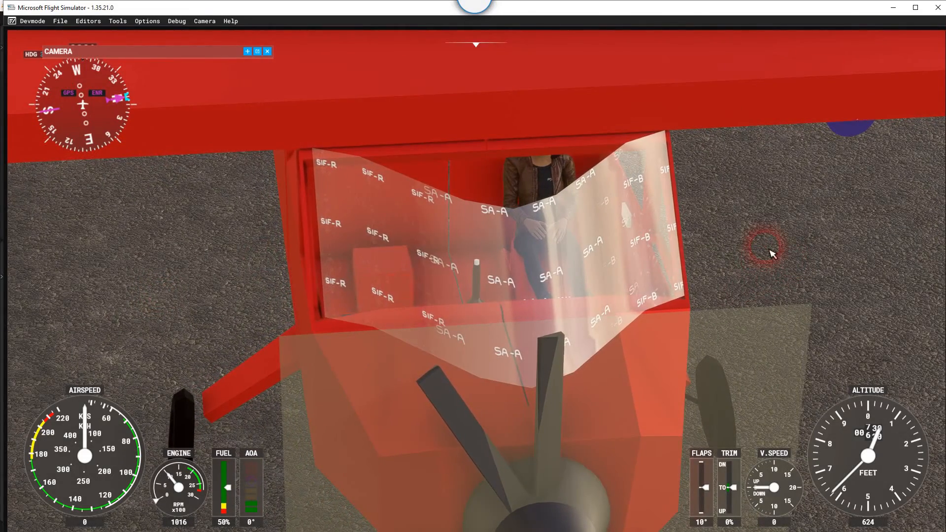
right_drag(798, 256, 627, 270)
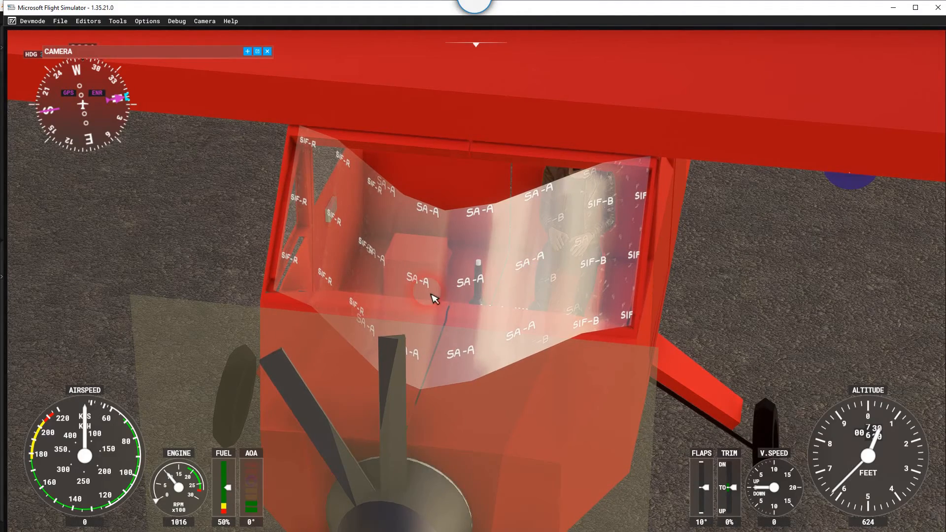
- Raise the simulation's Icing value to about 0.98
click(120, 23)
mouse_move(147, 21)
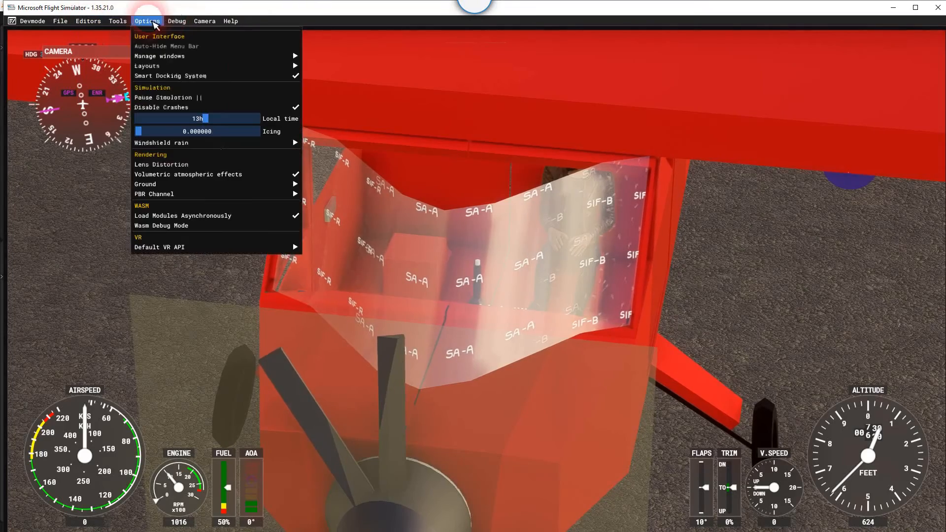
drag(159, 131, 268, 145)
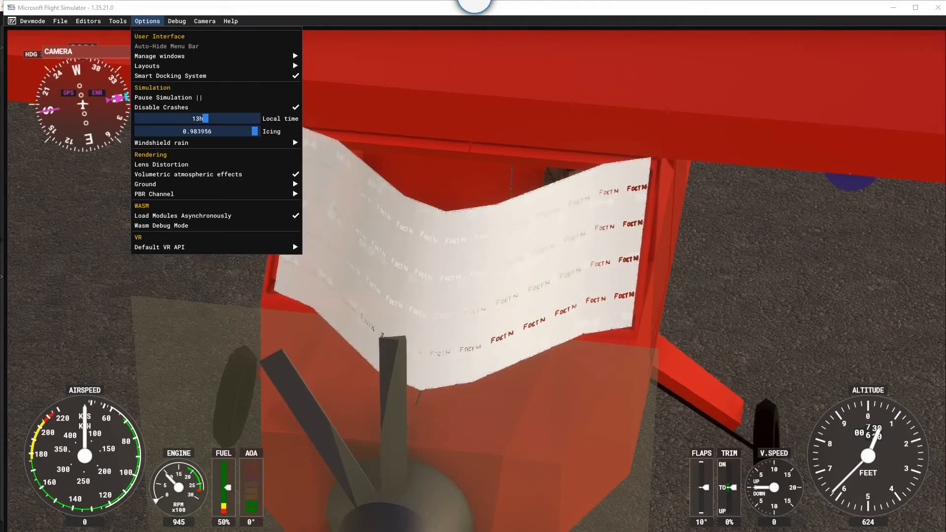
- Switch to the SDK Documentation and read what Vertex Alpha and Vertex Color R, B and G control on the windshield material
drag(0, 108, 120, 45)
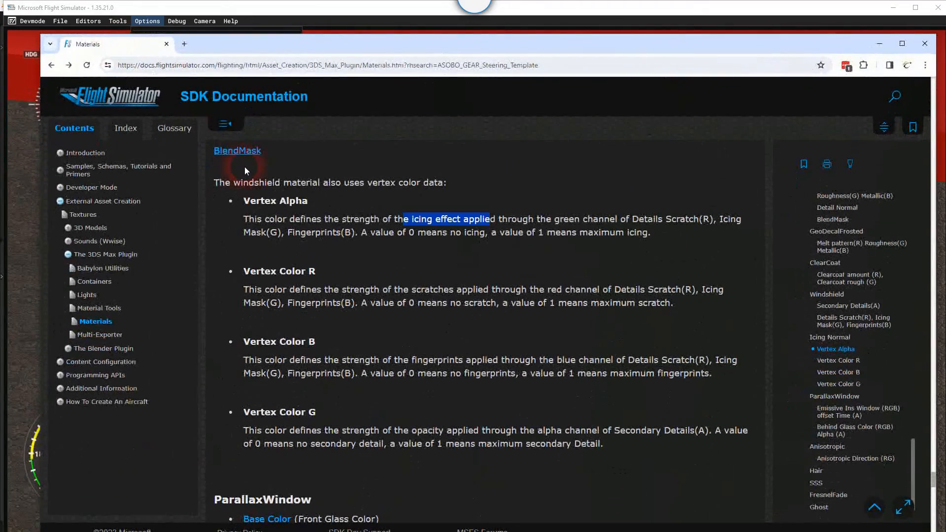
click(443, 225)
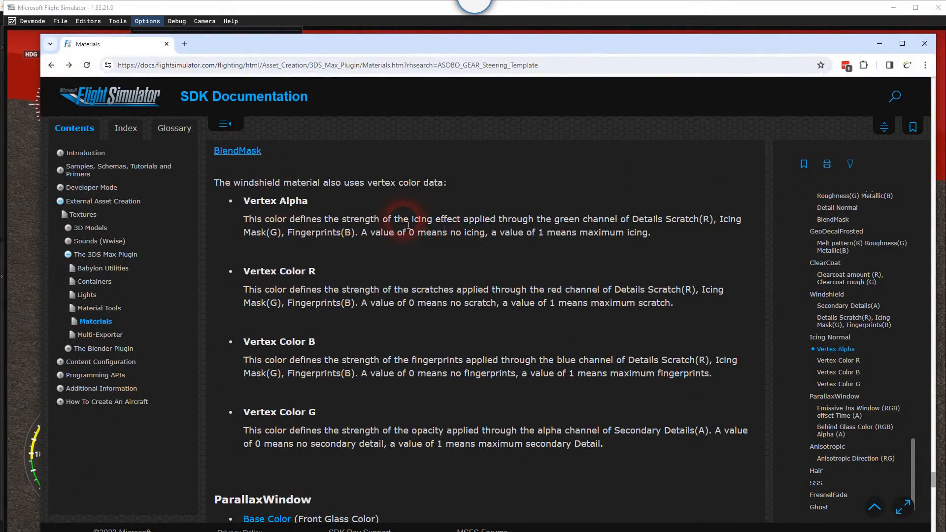
drag(405, 223, 499, 227)
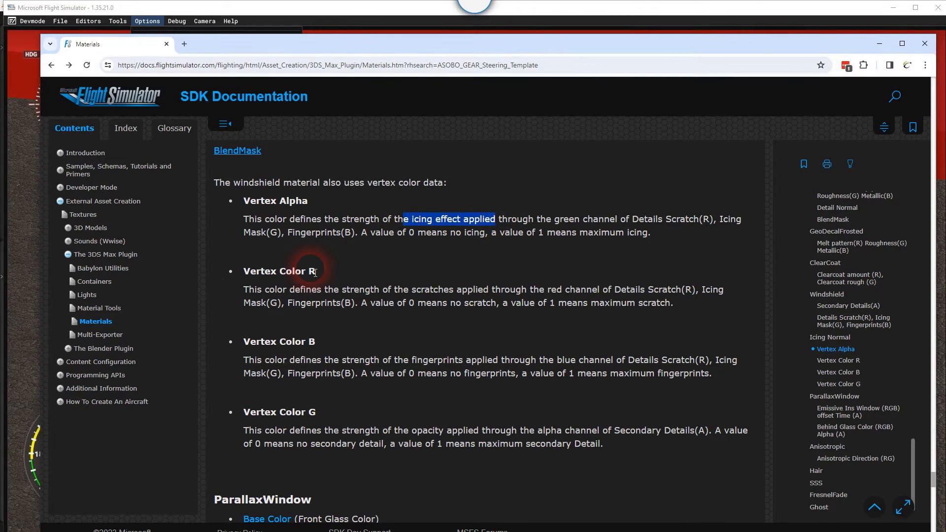
drag(413, 294, 488, 293)
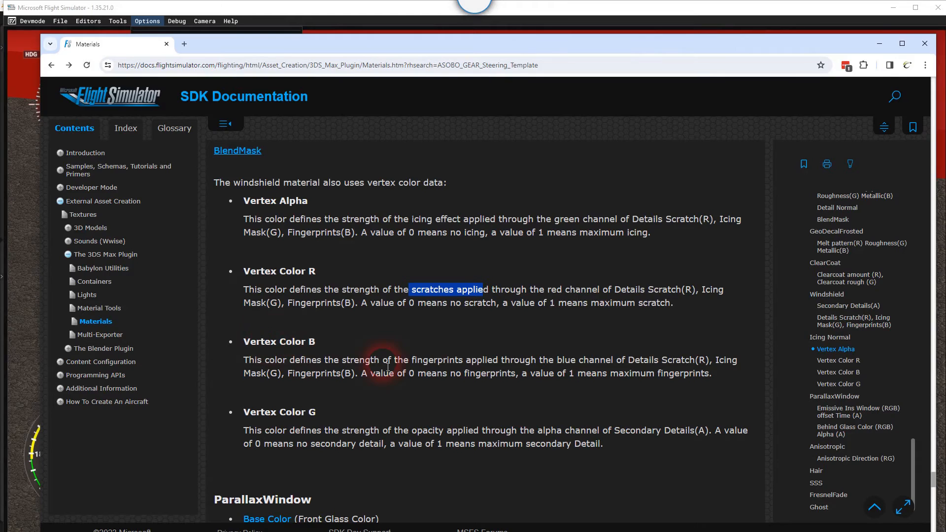
drag(384, 362, 477, 361)
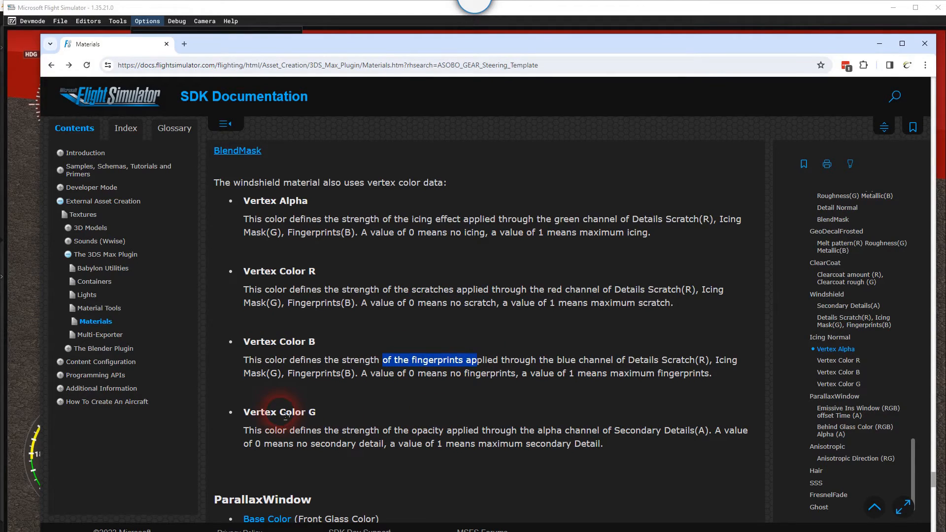
drag(371, 431, 488, 435)
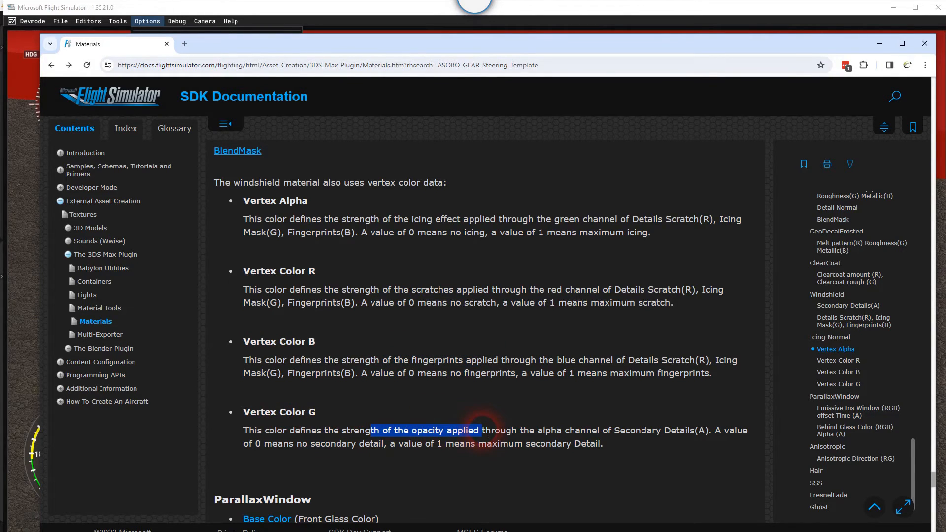
- Switch back to Blender, preview the windshield's RGB vertex colors through the upper Principled BSDF, and relink the lower one to the Material Output's Surface
drag(645, 43, 945, 44)
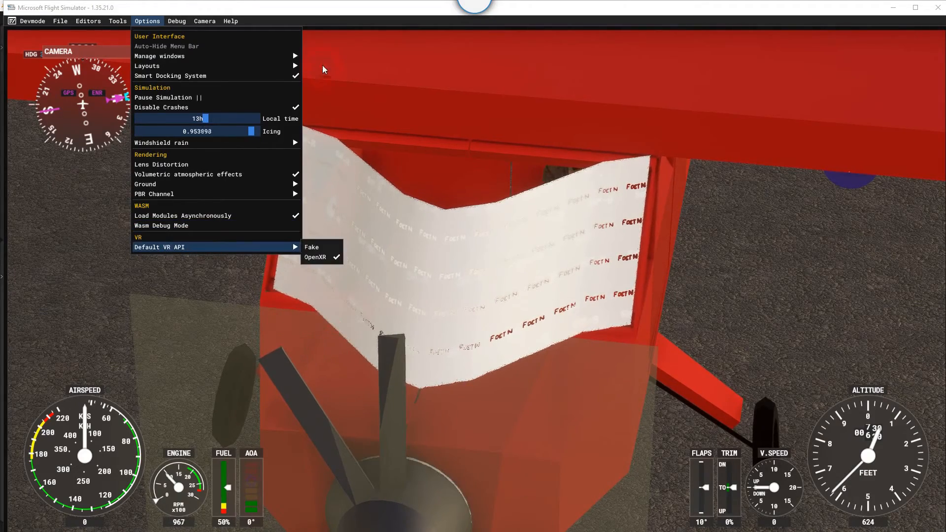
drag(316, 8, 945, 28)
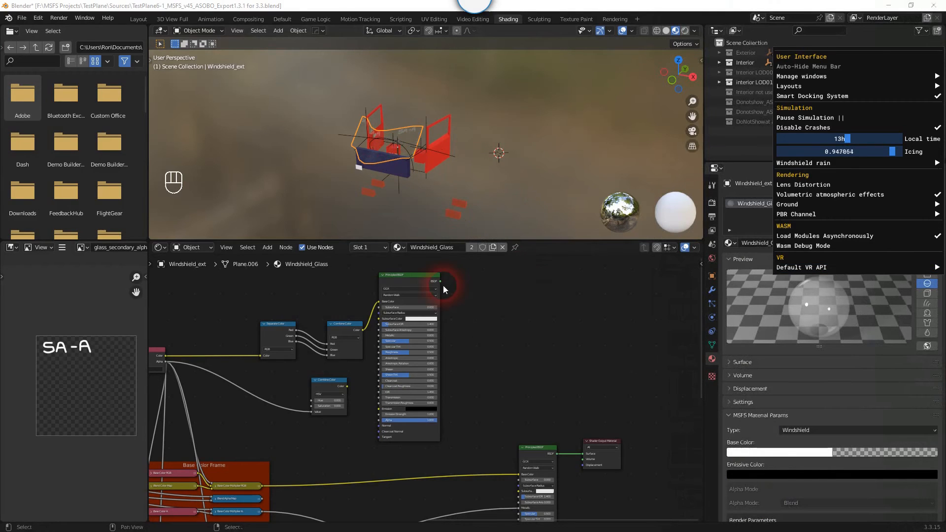
drag(441, 281, 585, 455)
middle_drag(331, 152, 366, 155)
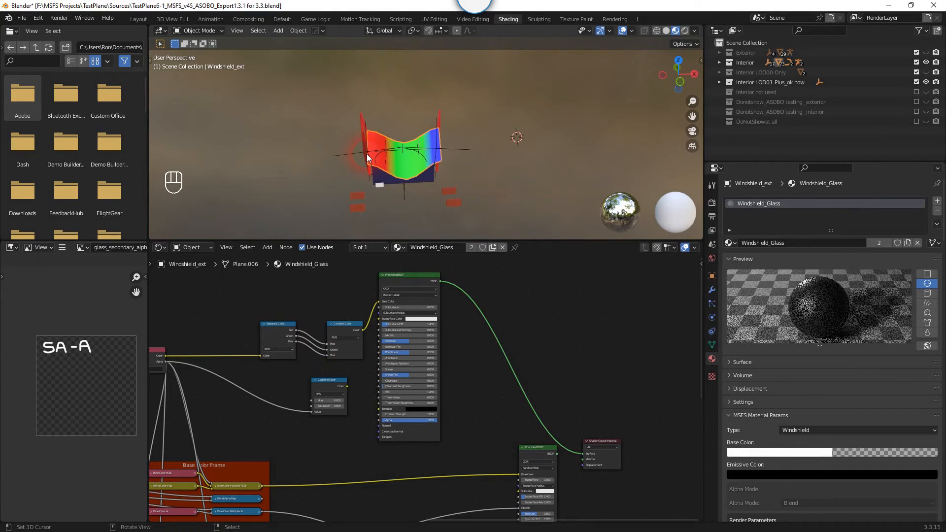
click(556, 453)
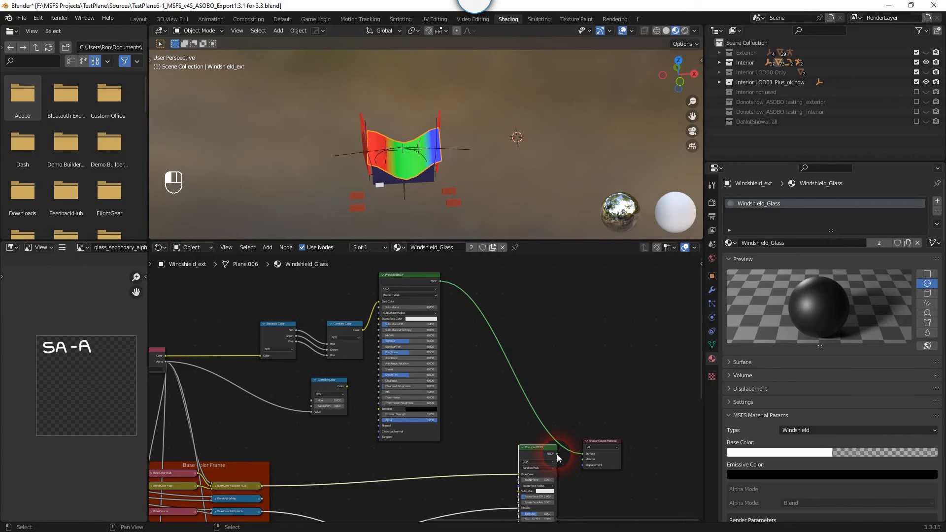
drag(558, 457, 583, 453)
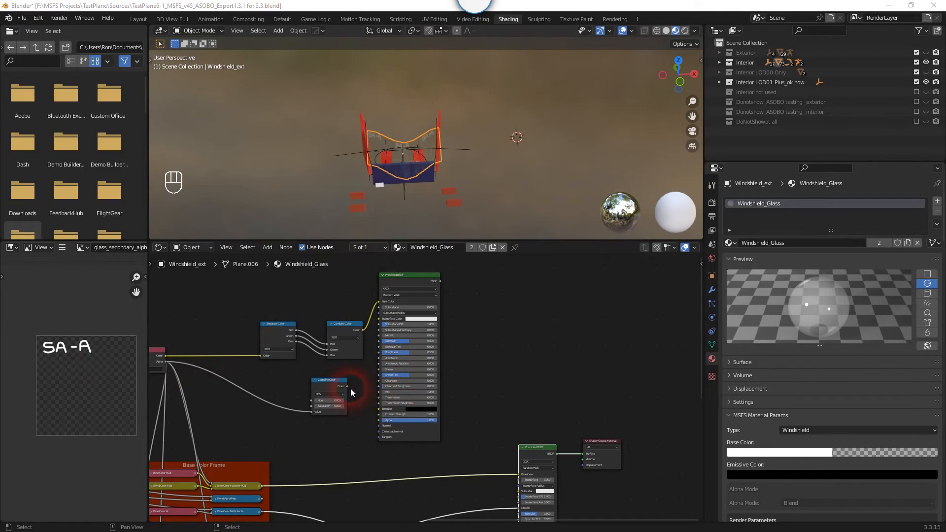
- Link the HSV Combine Color to the upper Principled BSDF's Base Color and connect that shader to the Material Output's Surface
drag(347, 386, 377, 303)
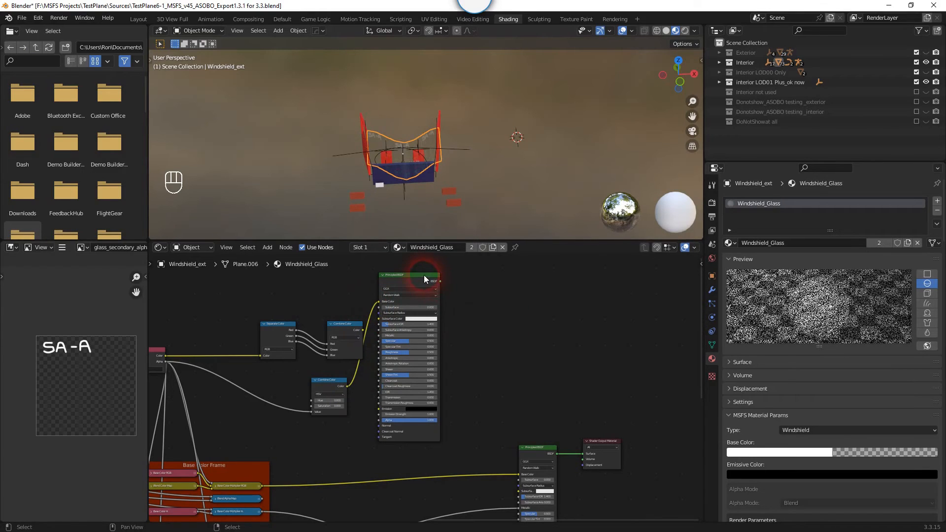
drag(427, 282, 453, 288)
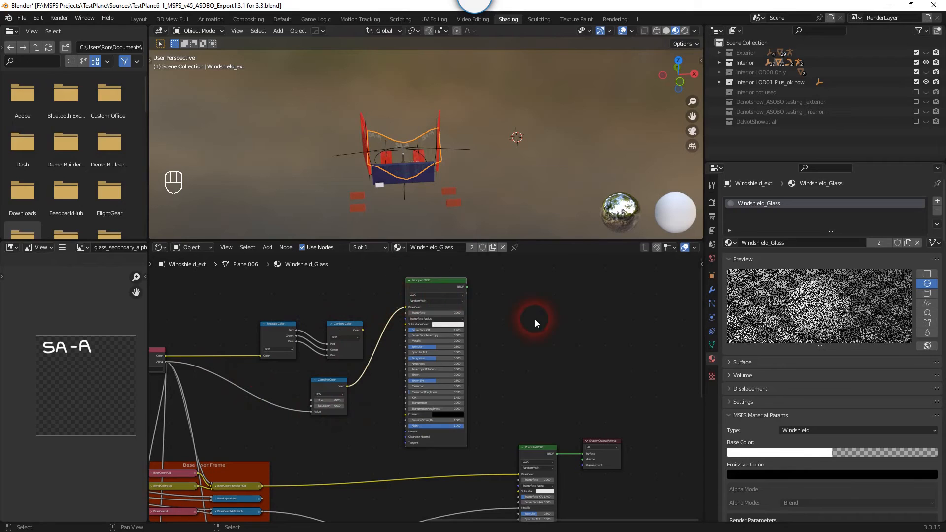
mouse_move(467, 286)
mouse_down()
mouse_move(546, 370)
mouse_move(584, 454)
mouse_up()
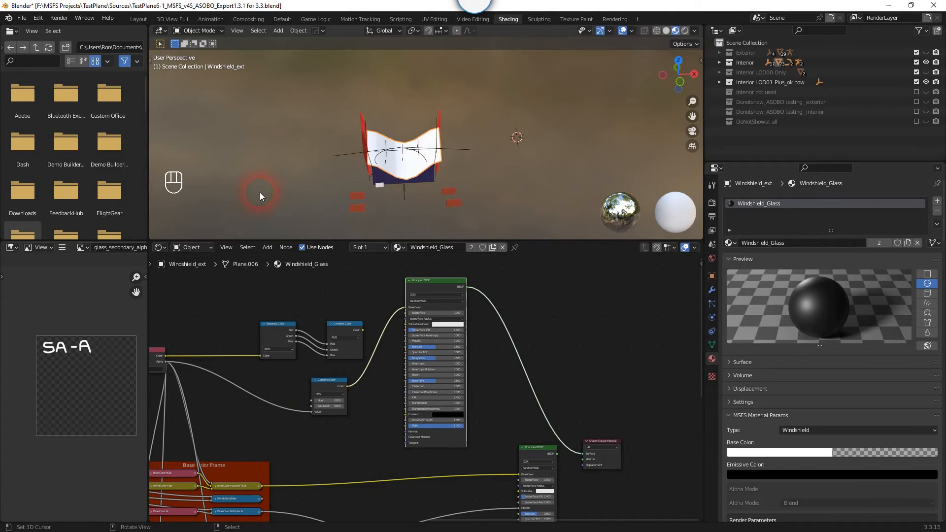
- Enter Vertex Paint mode on Windshield_ext and set the brush to Erase Alpha blending with colour FFFFFF
scroll(467, 171, up, 5)
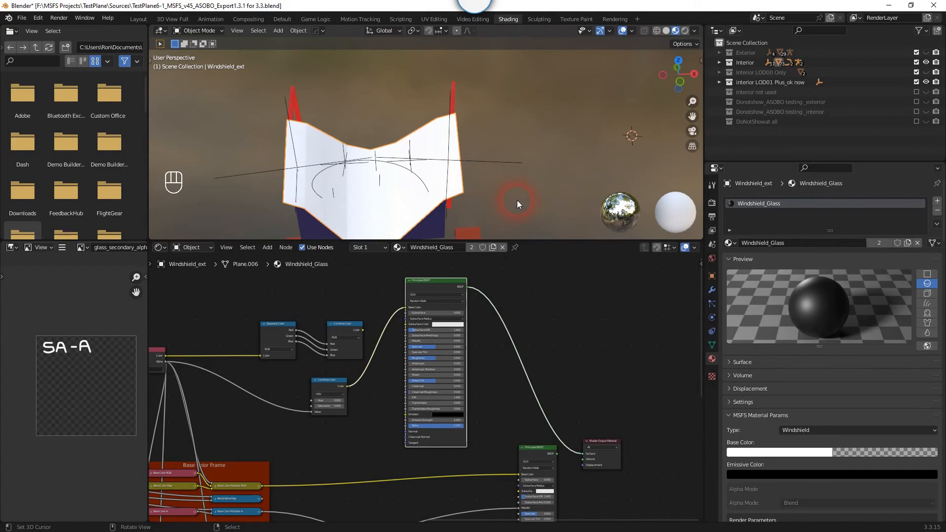
middle_drag(530, 195, 497, 193)
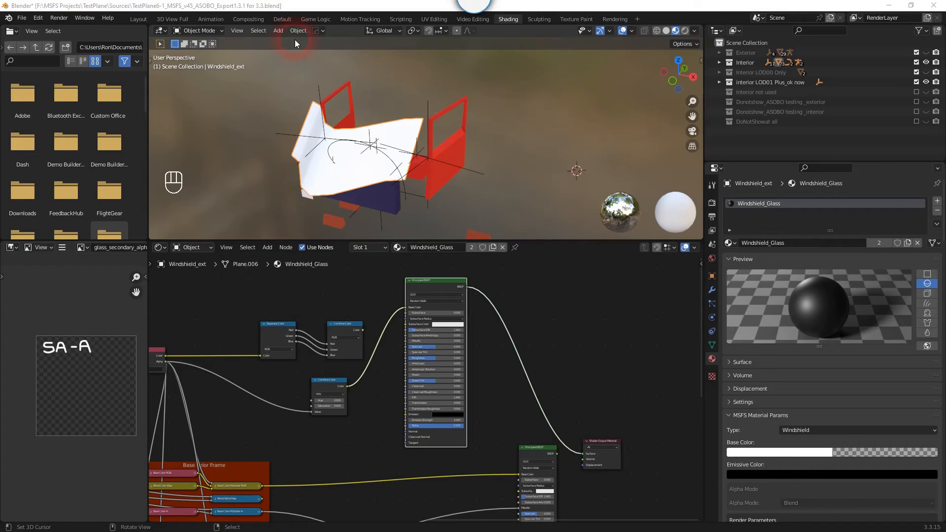
click(197, 30)
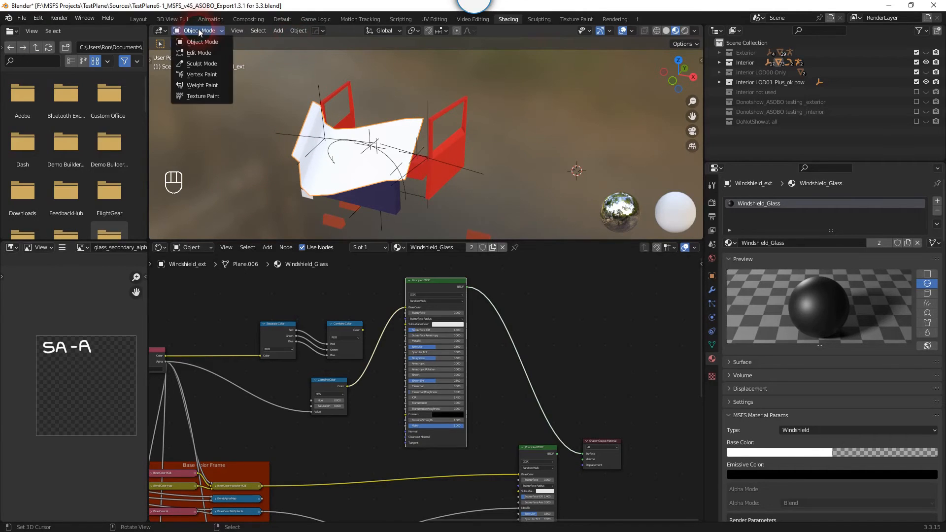
click(202, 74)
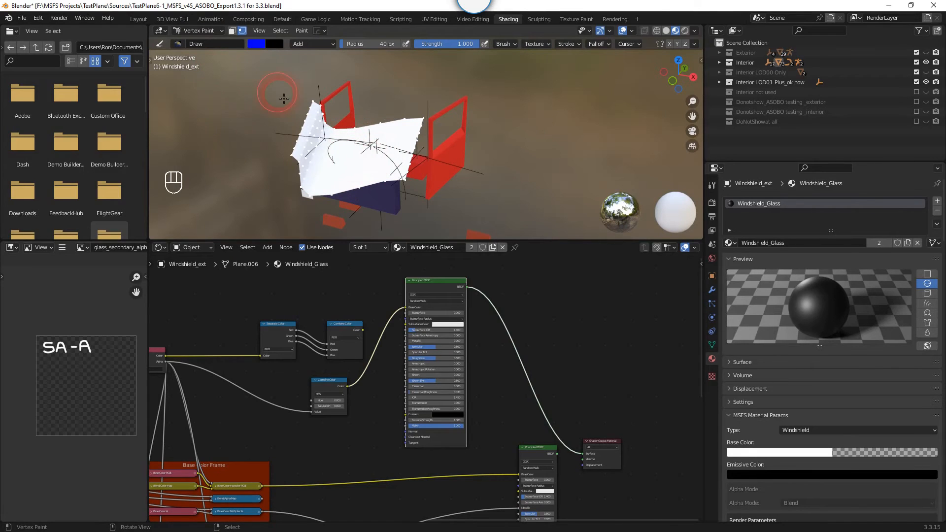
click(312, 43)
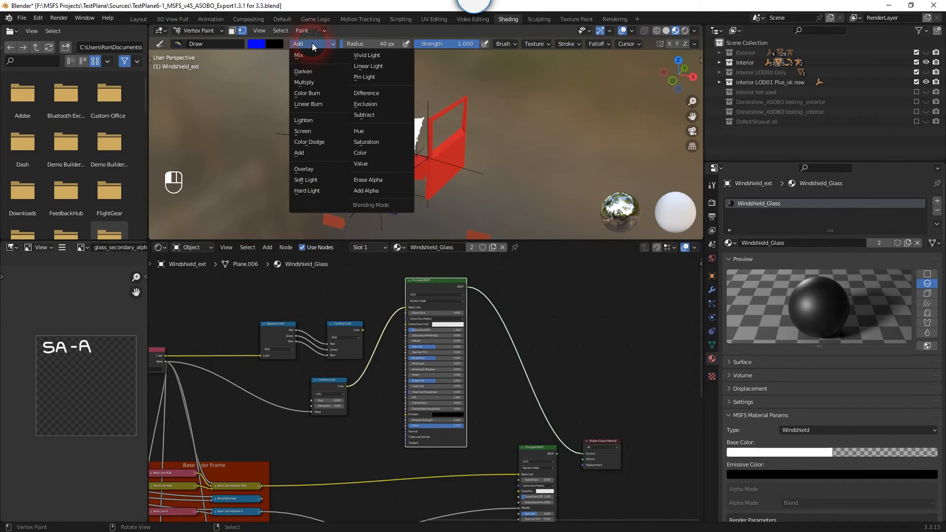
click(380, 179)
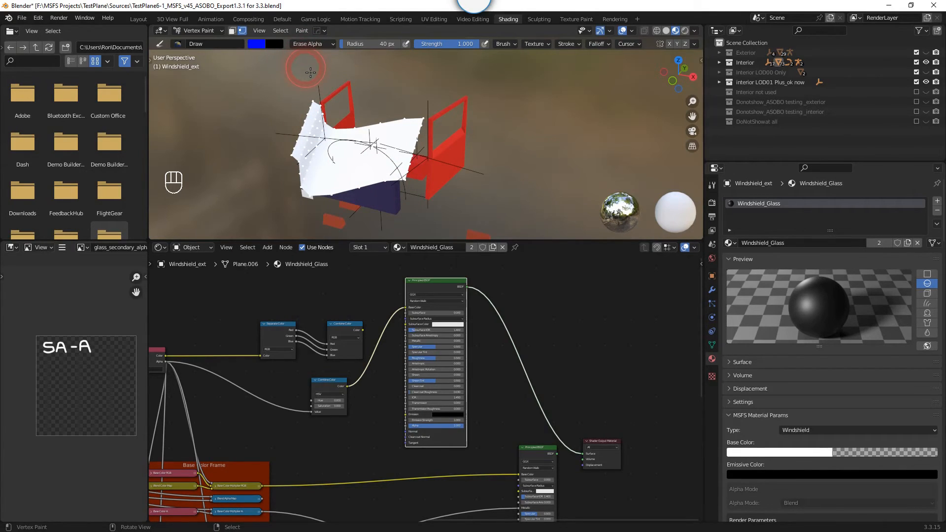
click(256, 43)
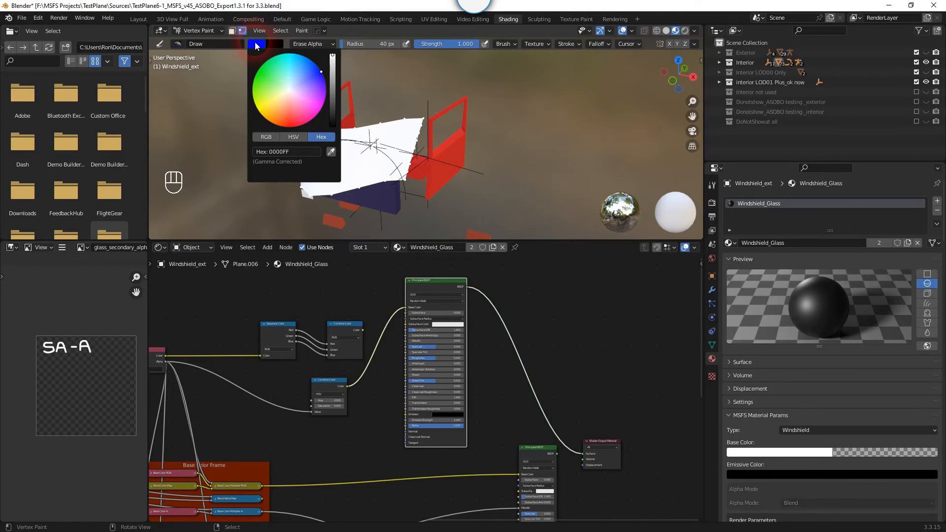
click(297, 156)
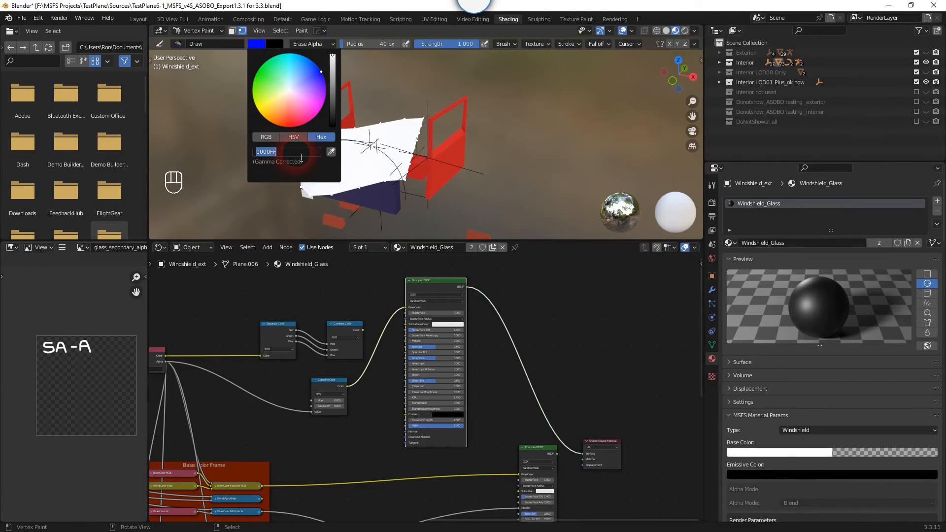
text(ffffff)
key(Return)
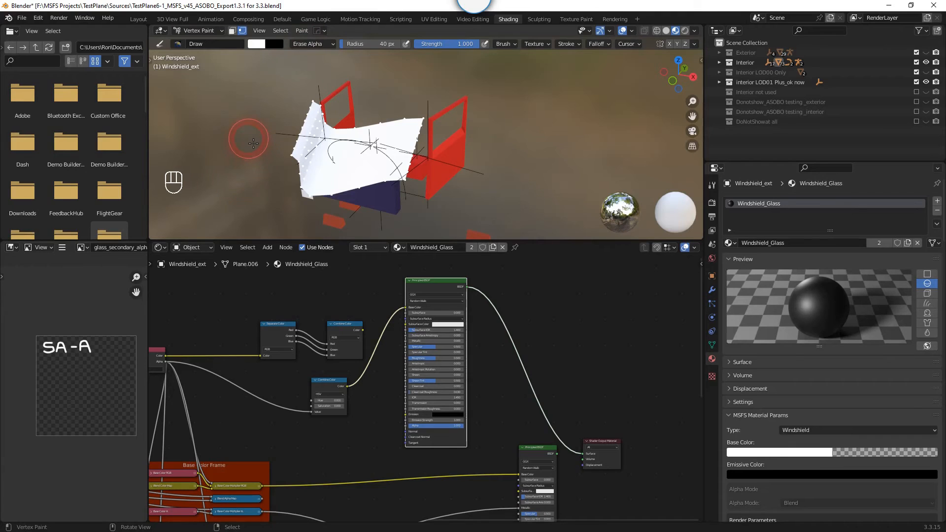
- Erase vertex alpha across the middle section of the windshield from its upper to its lower edge
mouse_move(249, 138)
middle_down()
mouse_move(257, 152)
mouse_move(266, 138)
middle_up()
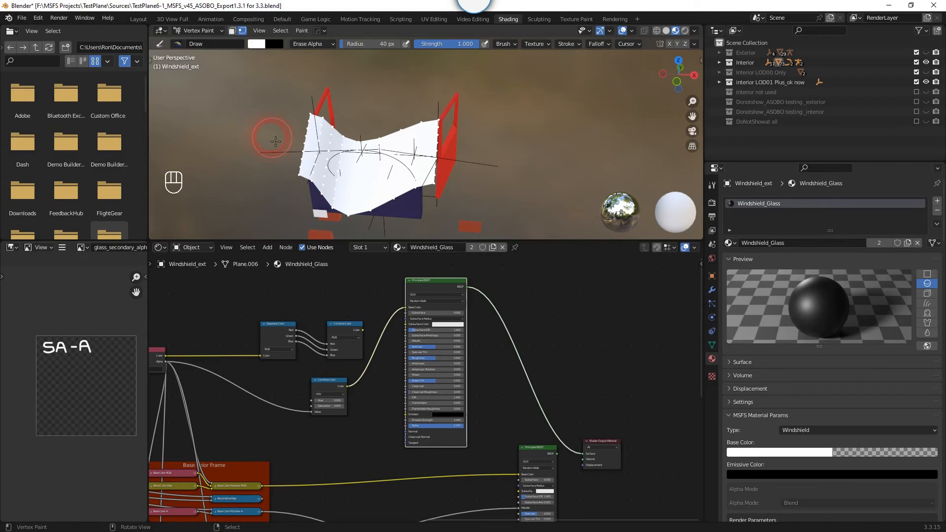
click(370, 122)
mouse_move(369, 126)
mouse_down()
mouse_move(352, 165)
mouse_move(349, 226)
mouse_up()
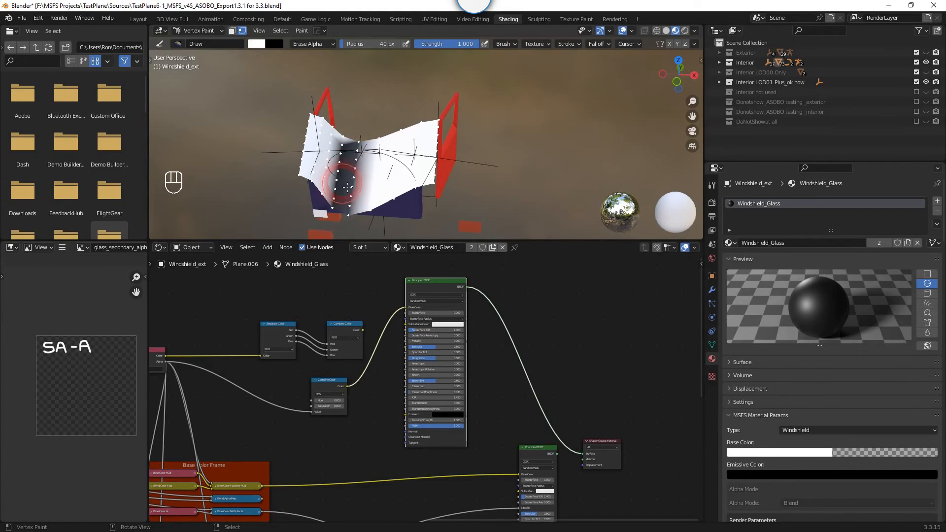
mouse_move(374, 146)
mouse_down()
mouse_move(359, 207)
mouse_move(377, 187)
mouse_move(370, 147)
mouse_move(333, 155)
mouse_move(326, 199)
mouse_move(340, 222)
mouse_move(357, 147)
mouse_move(367, 155)
mouse_move(355, 136)
mouse_move(352, 148)
mouse_up()
mouse_move(343, 173)
mouse_down()
mouse_move(331, 212)
mouse_move(333, 168)
mouse_move(348, 142)
mouse_move(335, 144)
mouse_move(335, 213)
mouse_move(342, 146)
mouse_move(324, 187)
mouse_move(337, 132)
mouse_move(343, 147)
mouse_move(332, 132)
mouse_move(341, 150)
mouse_move(358, 131)
mouse_move(387, 146)
mouse_move(377, 219)
mouse_move(388, 136)
mouse_move(389, 175)
mouse_move(369, 192)
mouse_move(389, 185)
mouse_move(383, 132)
mouse_move(393, 141)
mouse_move(382, 93)
mouse_move(384, 155)
mouse_move(379, 121)
mouse_up()
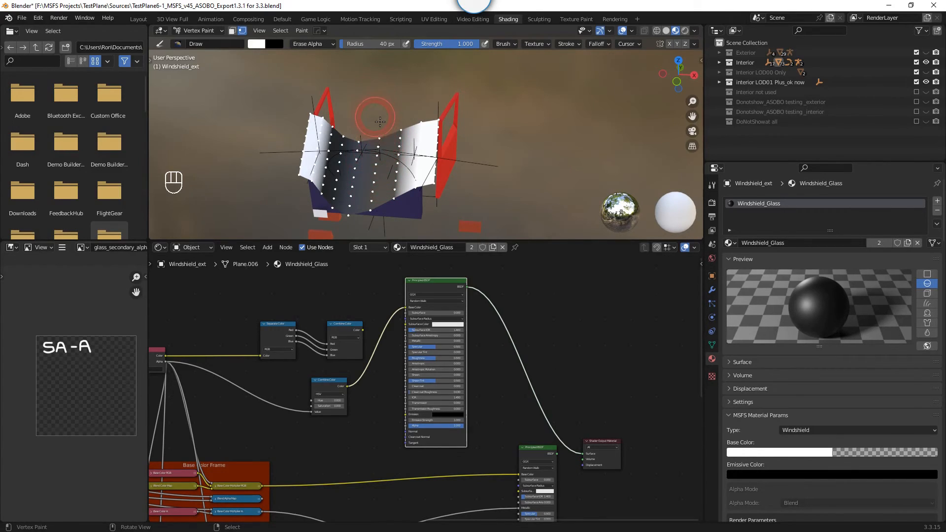
- Change the brush blending to Add Alpha and paint alpha back along the upper edge of the windshield's middle section
click(312, 44)
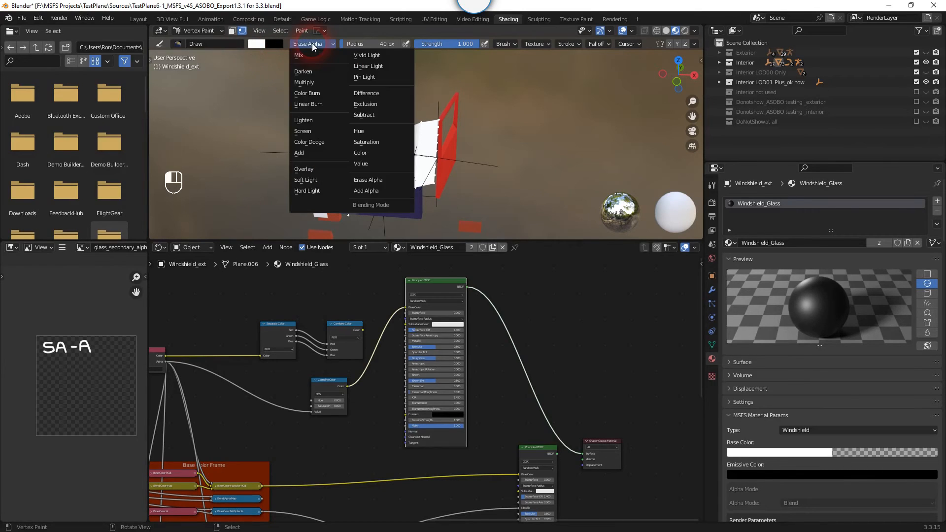
click(369, 191)
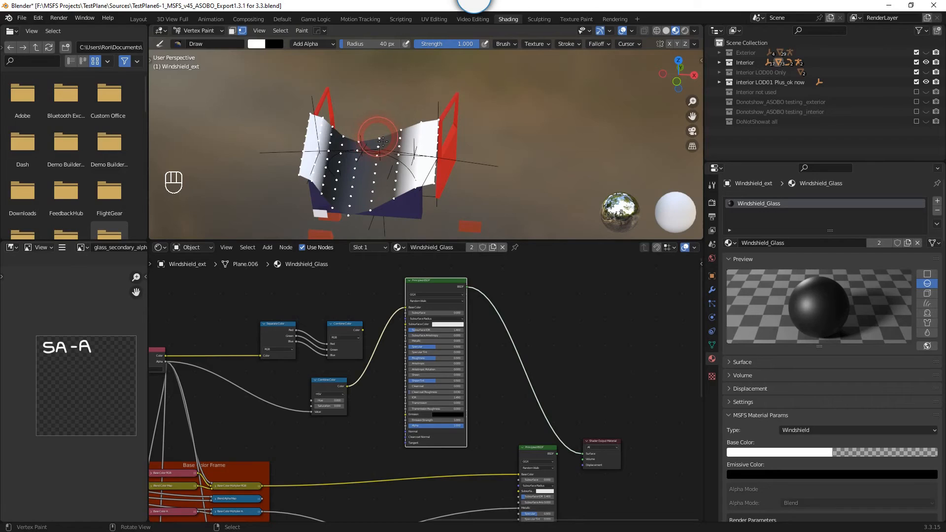
mouse_move(384, 143)
mouse_down()
mouse_move(406, 134)
mouse_move(339, 130)
mouse_up()
click(338, 132)
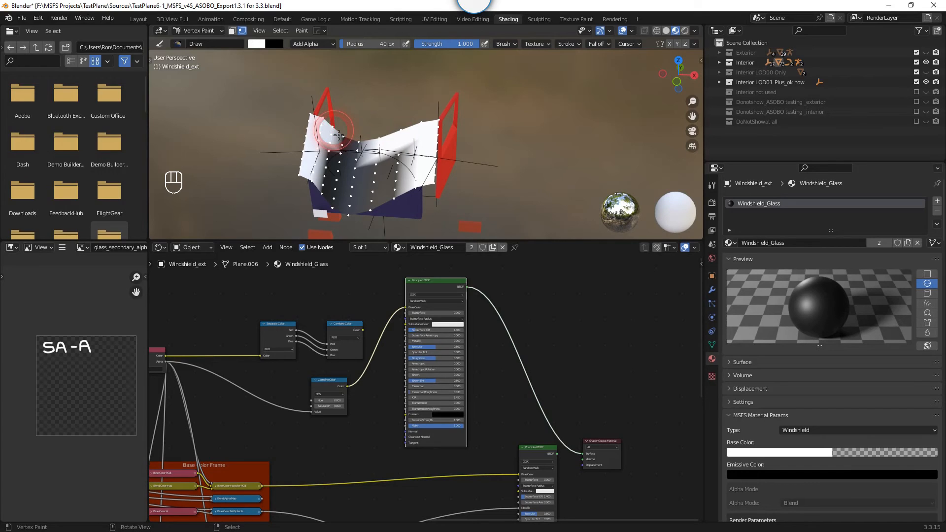
click(341, 133)
click(351, 139)
drag(352, 142, 349, 143)
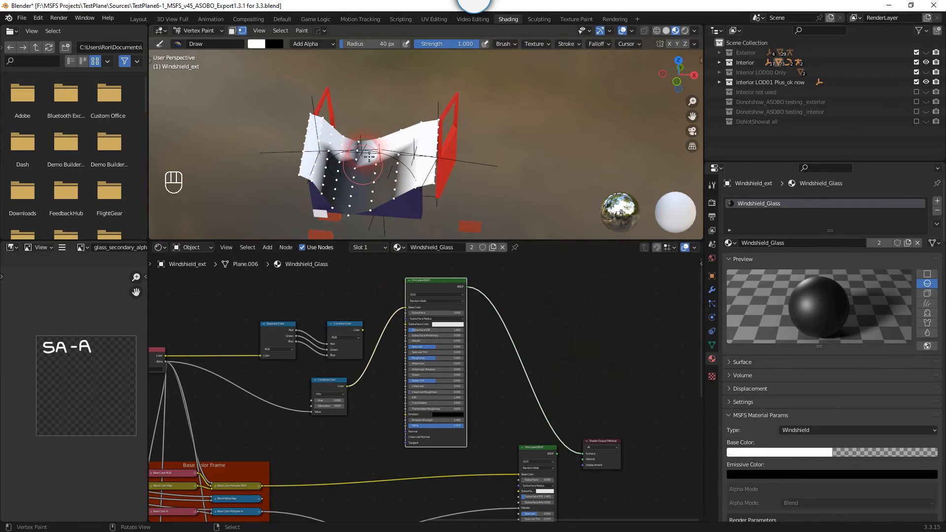
- Preview the RGB Combine Color through the upper Principled BSDF's Base Color, and relink the HSV Combine Color to it
click(364, 329)
drag(388, 308, 409, 308)
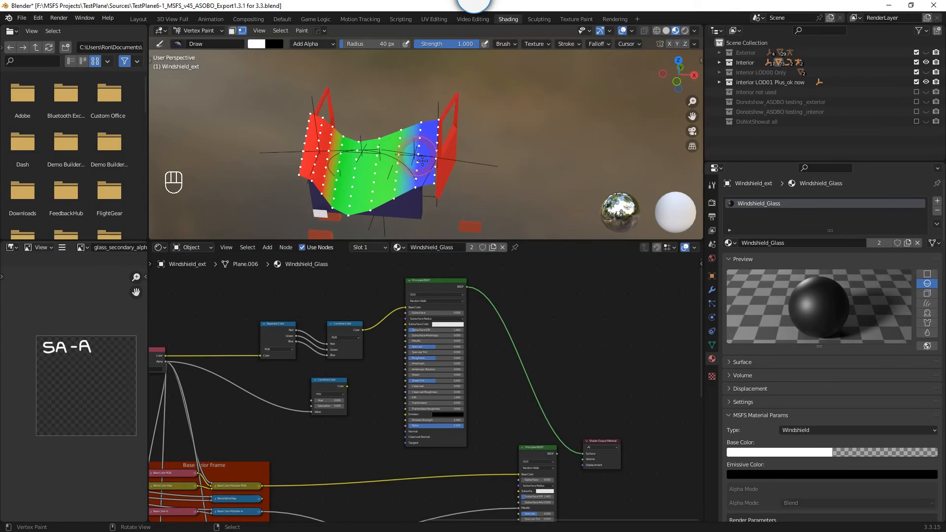
drag(348, 386, 406, 309)
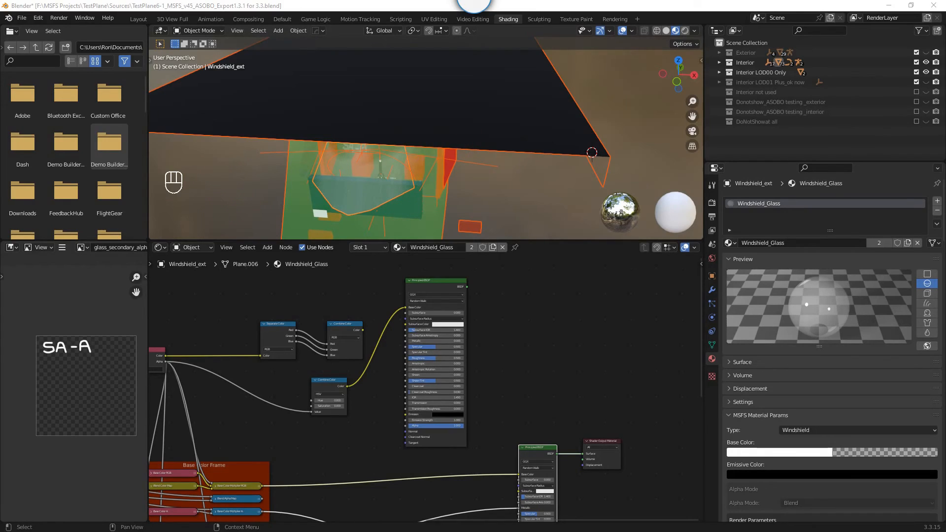
- Switch to Microsoft Flight Simulator, view the windshield from the front and raise the simulation's Icing value to about 1
drag(945, 209, 429, 3)
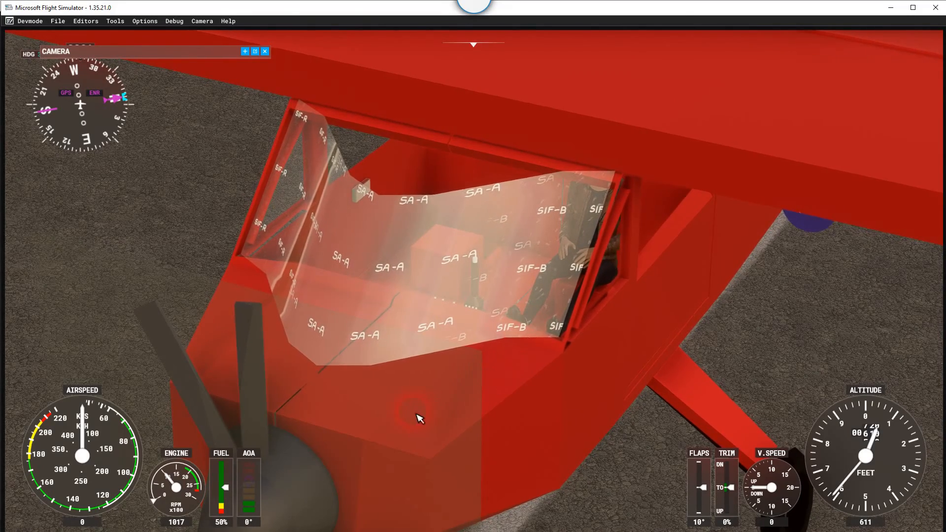
mouse_move(417, 413)
right_down()
mouse_move(345, 413)
mouse_move(416, 413)
right_up()
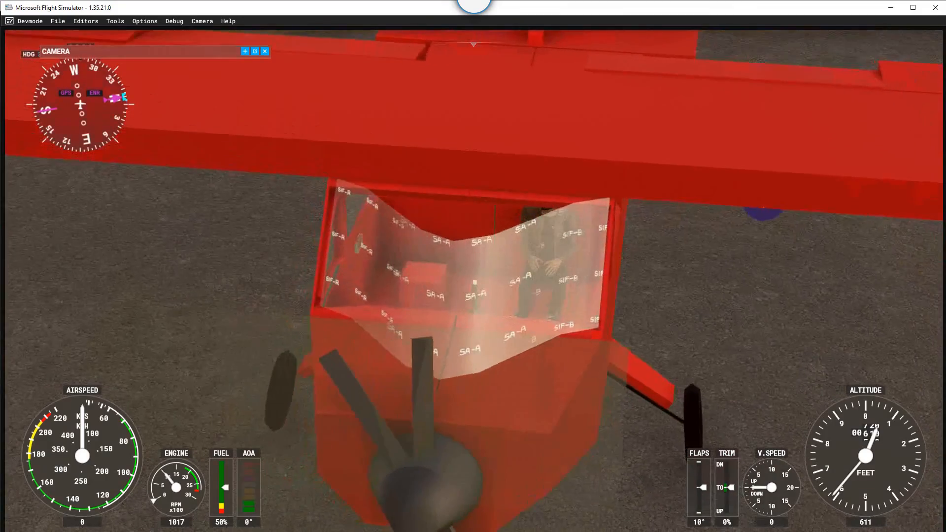
scroll(416, 413, up, 4)
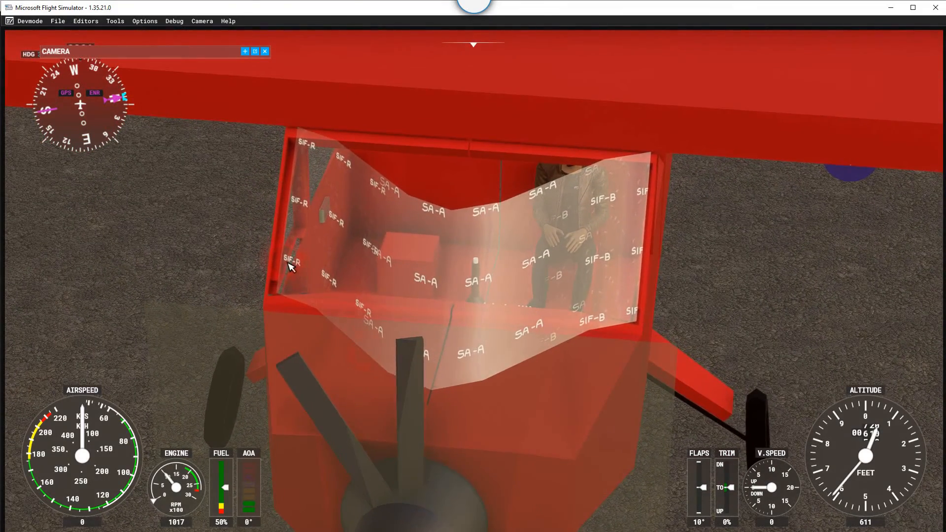
click(146, 21)
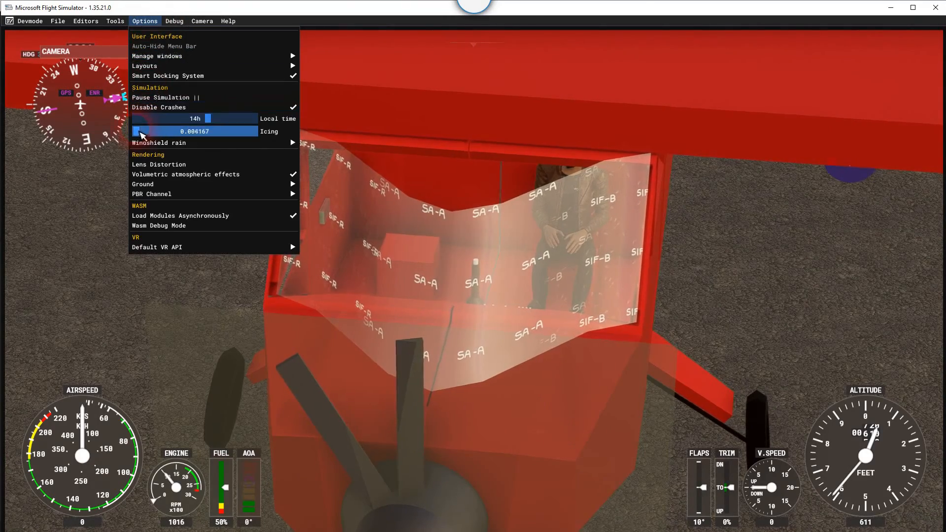
drag(148, 132, 266, 137)
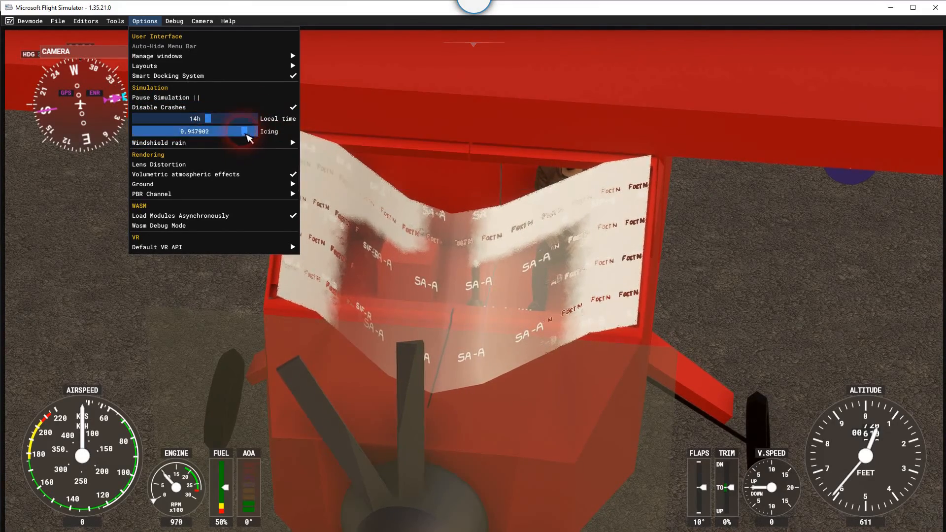
drag(247, 136, 270, 143)
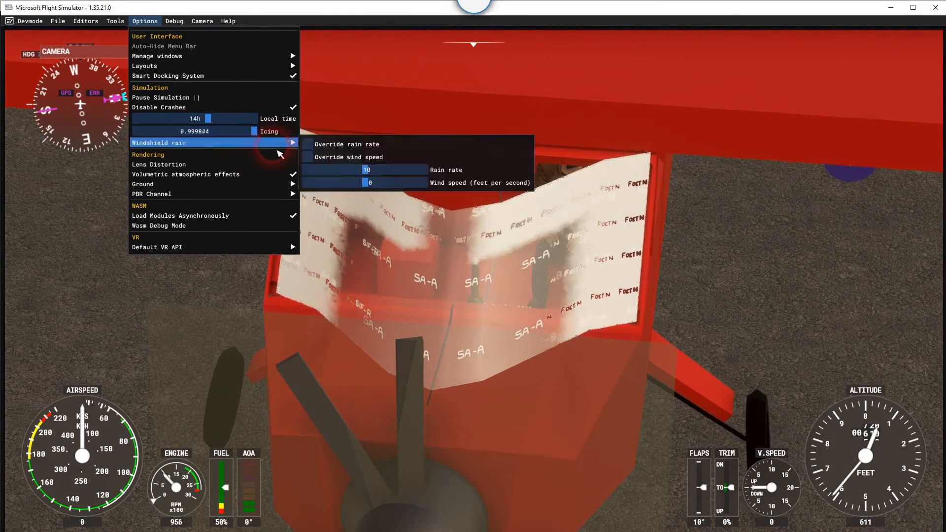
click(563, 415)
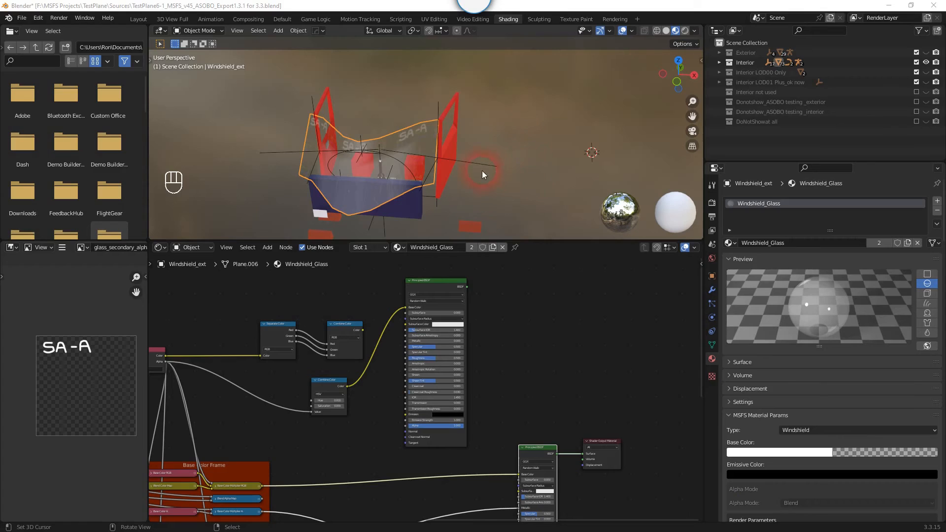
- Back in Blender, link the RGB Combine Color to the upper Principled BSDF's Base Color and that shader to the Material Output's Surface
scroll(516, 160, down, 1)
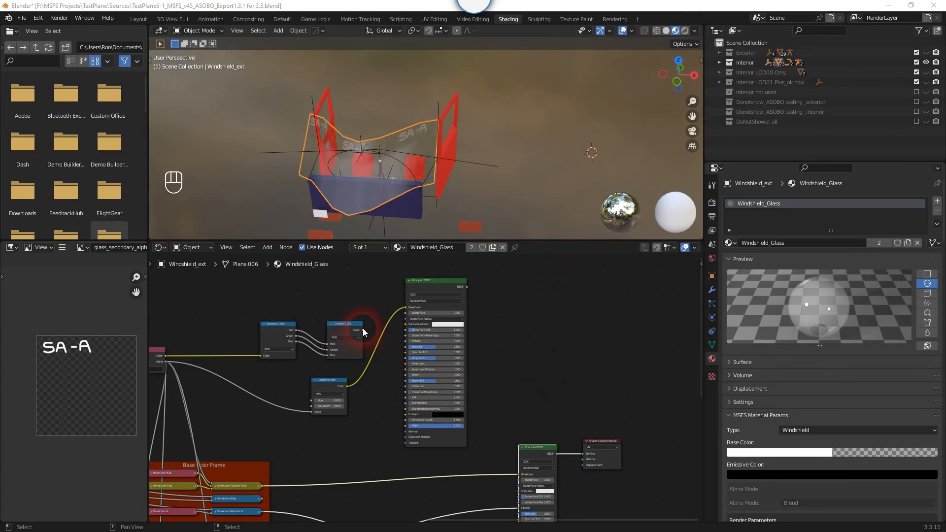
drag(363, 330, 406, 308)
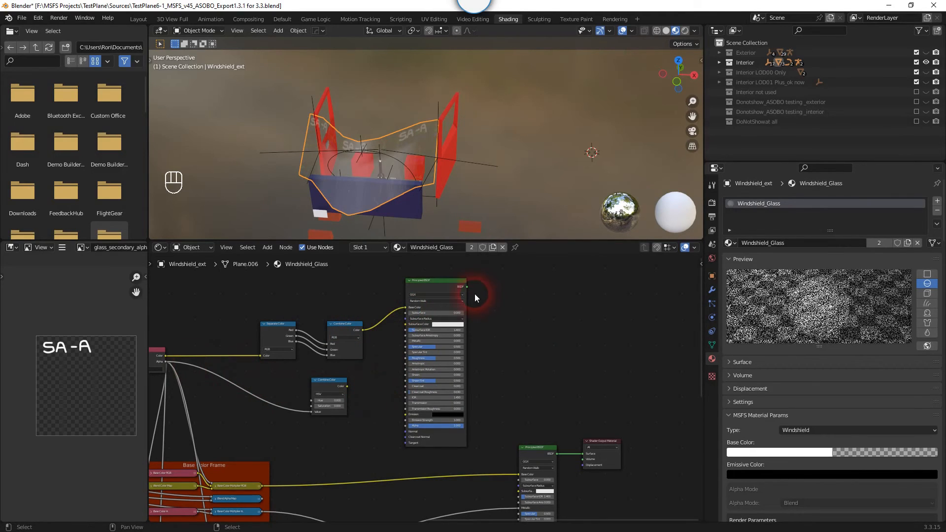
drag(468, 288, 582, 454)
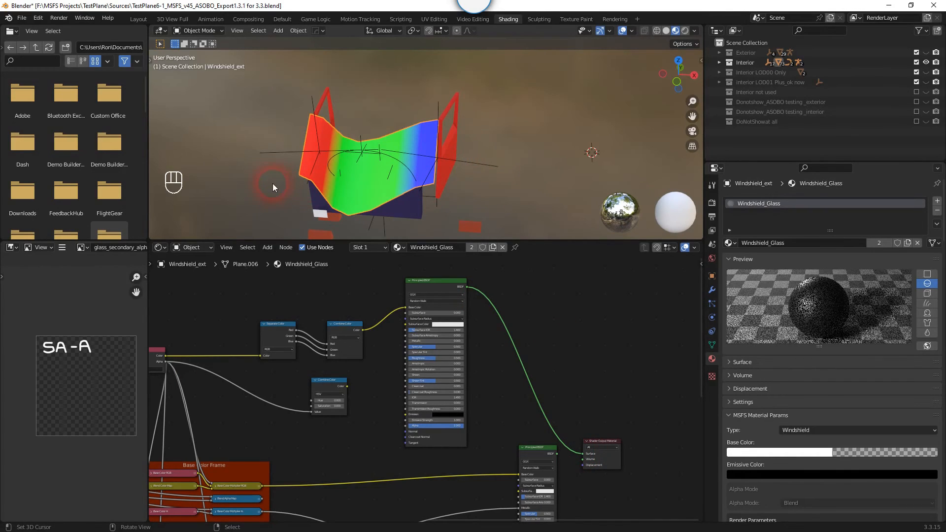
- Enlarge the 3D viewport and put Windshield_ext into Vertex Paint mode
scroll(246, 206, up, 3)
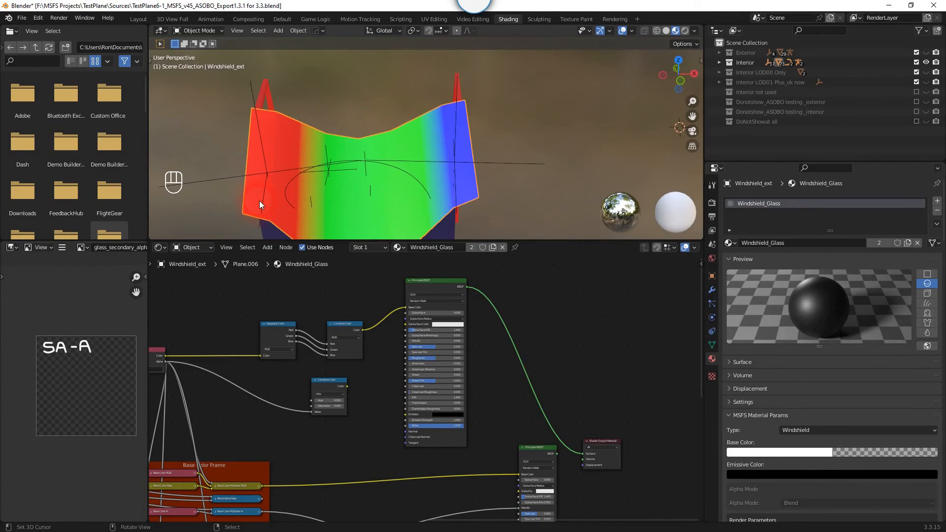
drag(538, 242, 536, 289)
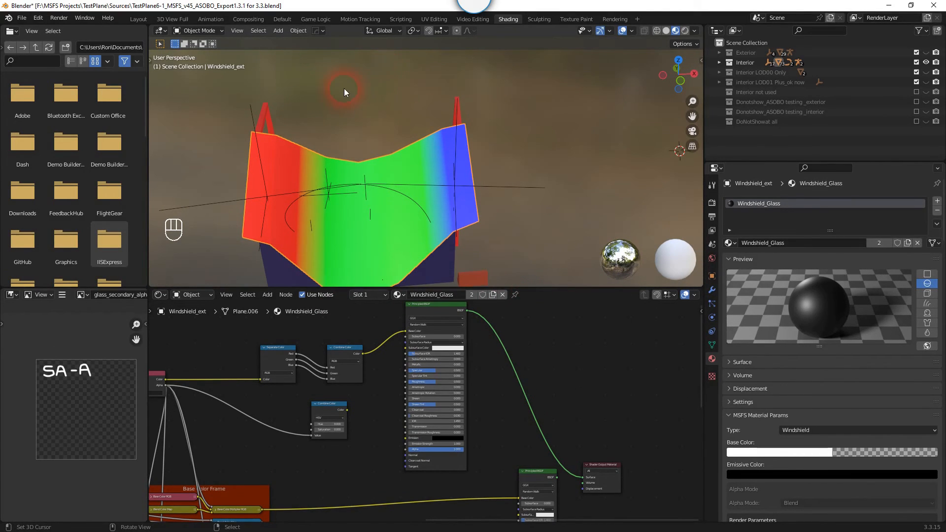
click(213, 30)
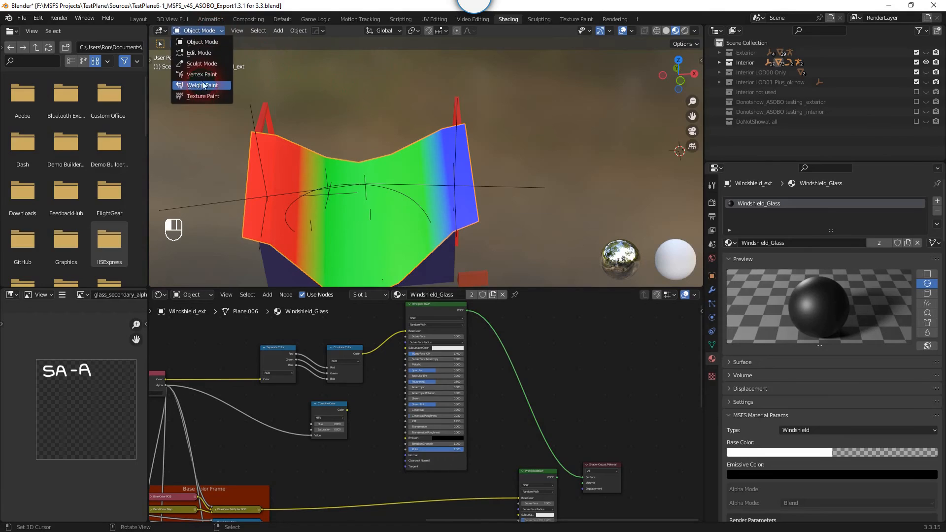
click(202, 75)
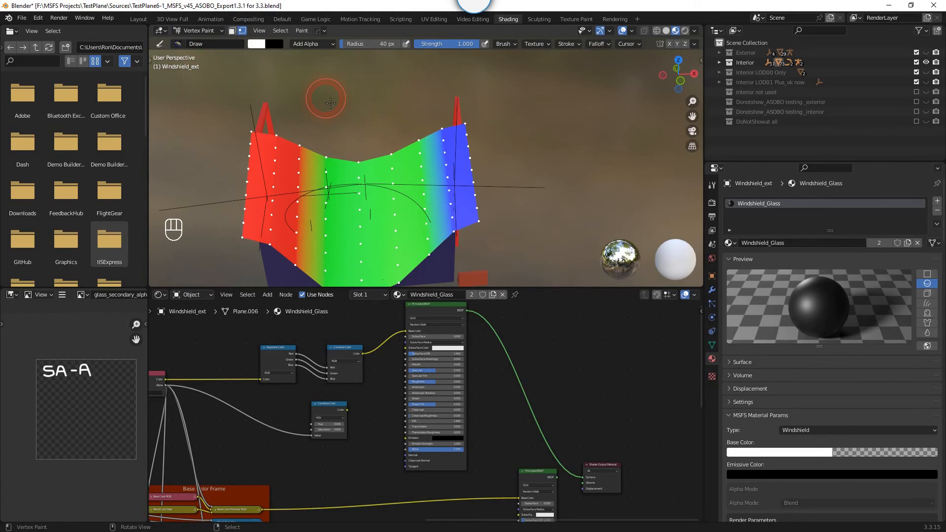
- Disconnect the Green and Blue inputs of the RGB Combine Color node to isolate the windshield's red vertex channel
click(257, 45)
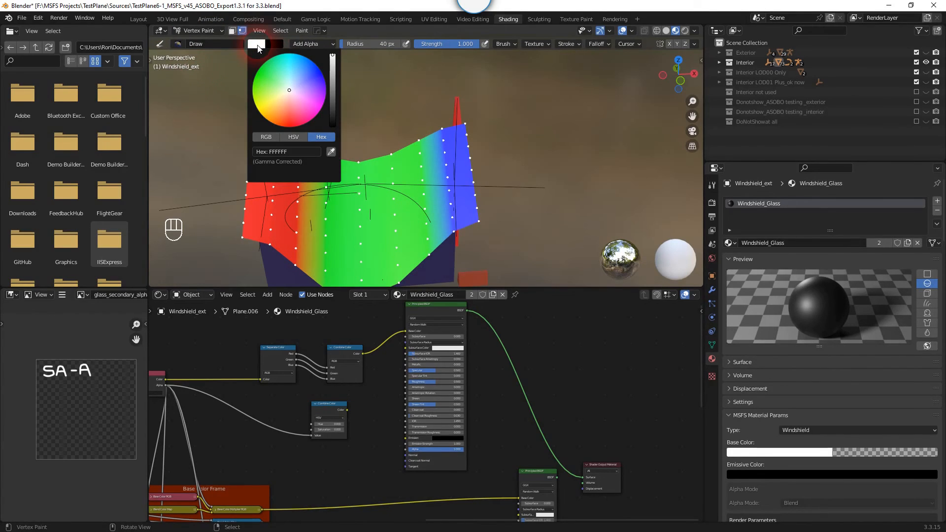
click(306, 370)
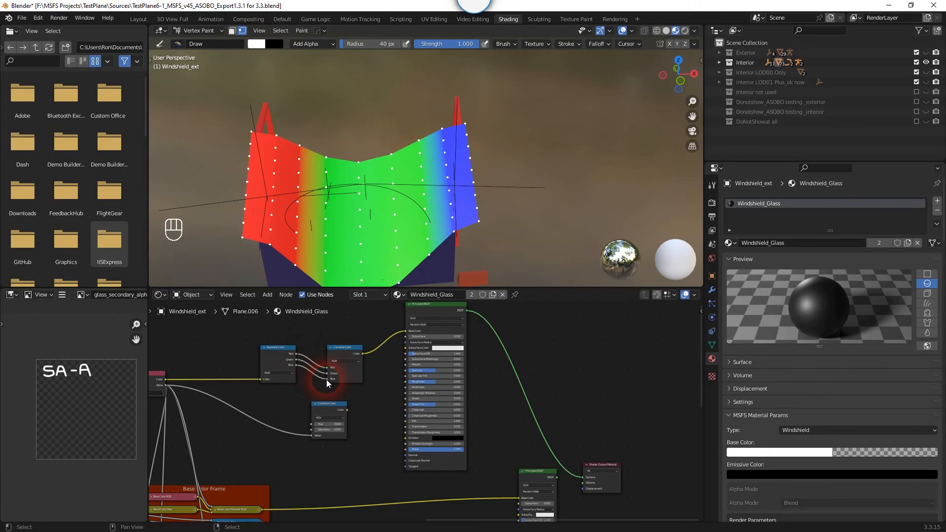
mouse_move(327, 379)
mouse_down()
mouse_move(300, 392)
mouse_move(310, 385)
mouse_up()
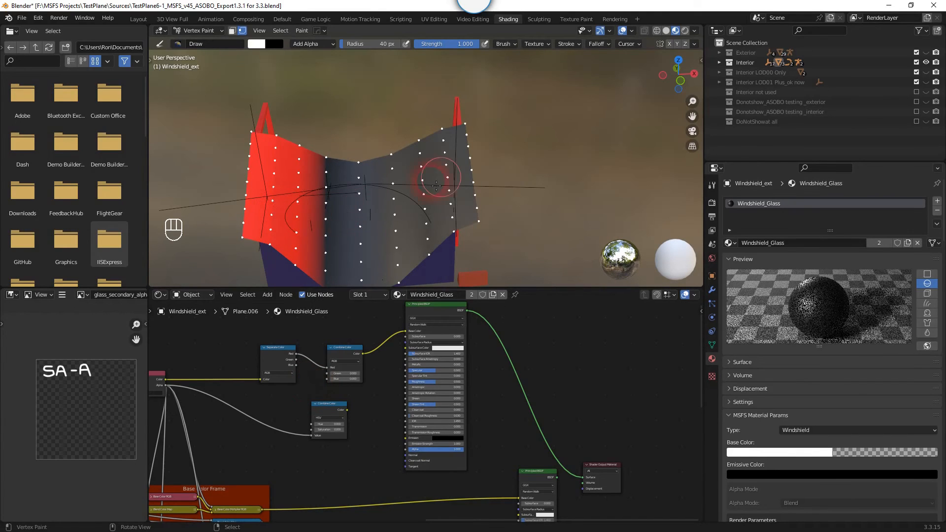
- Set the brush colour to FF0000 with Add blending and paint red down the upper centre of the windshield
click(255, 43)
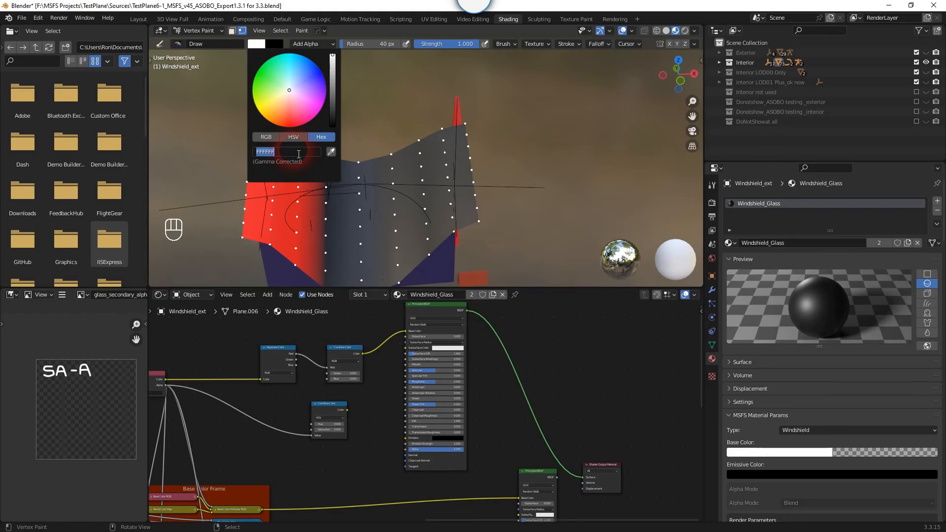
text(ff0000)
key(Return)
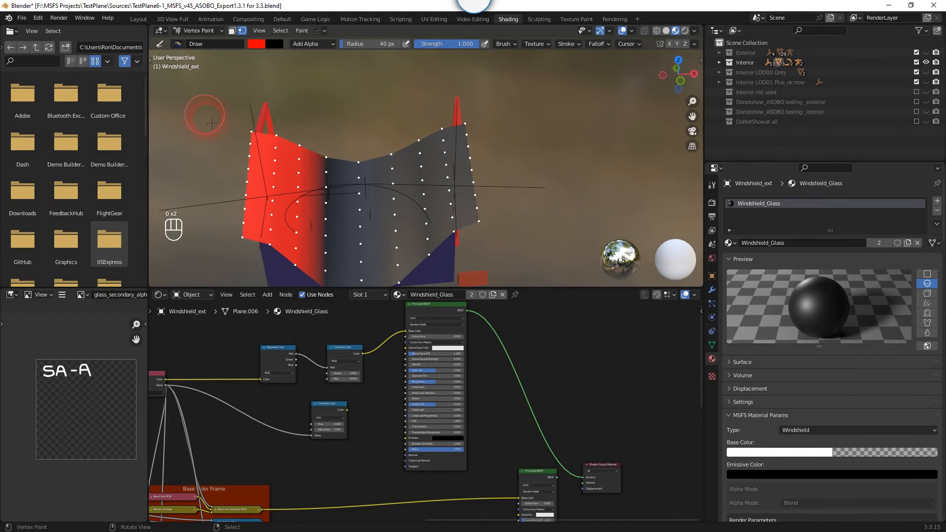
click(320, 43)
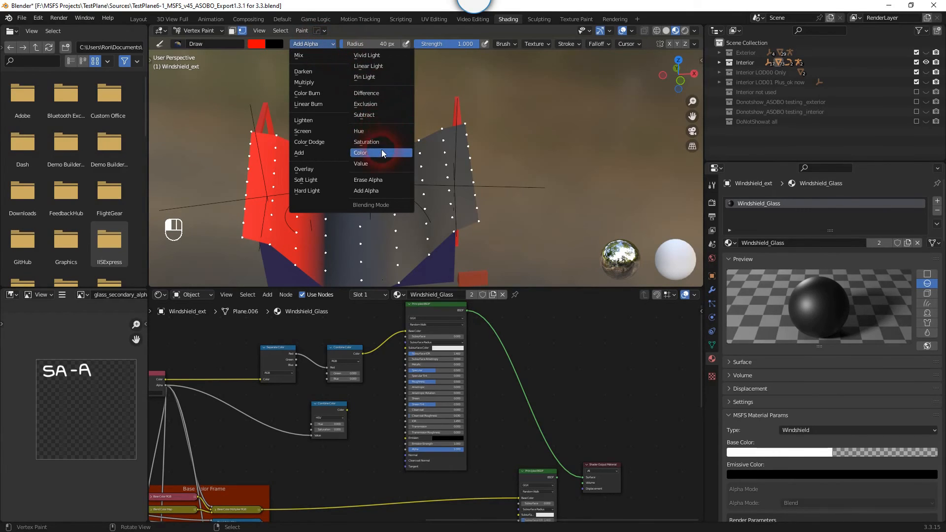
click(300, 153)
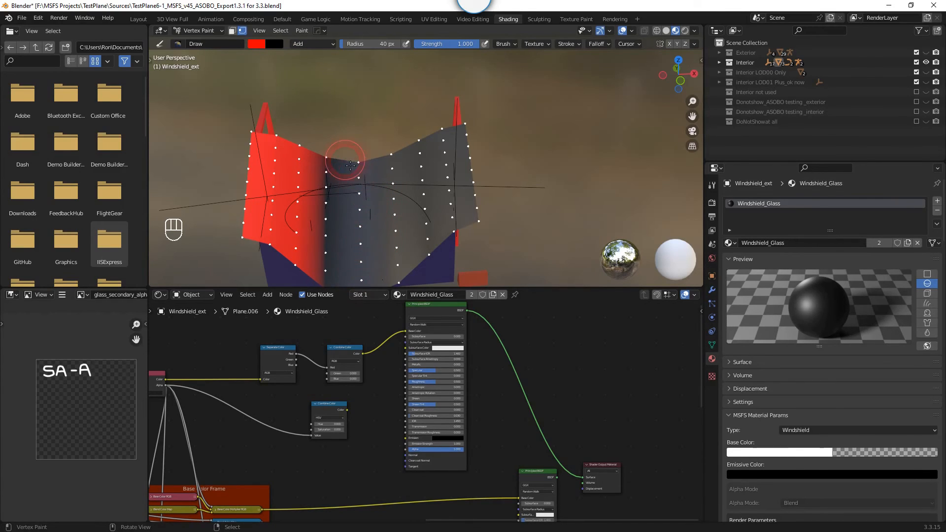
drag(358, 165, 365, 213)
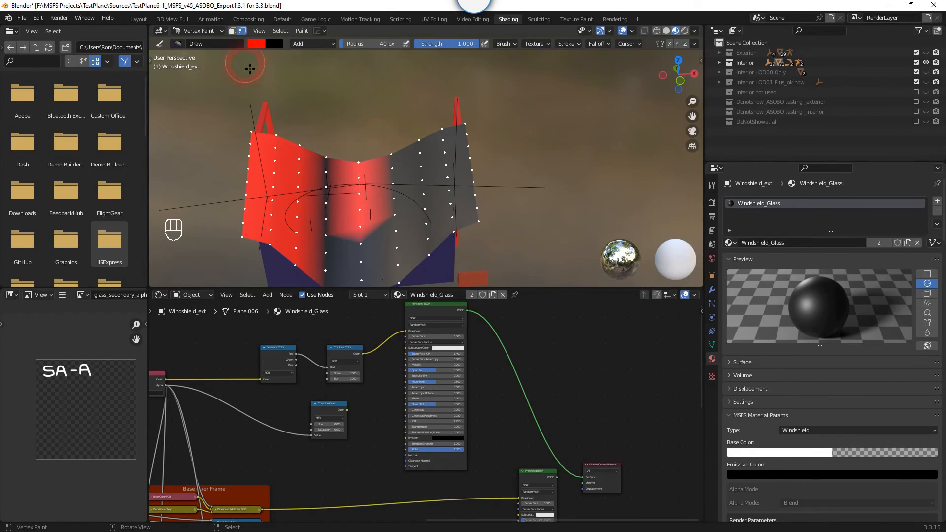
- Set the brush colour to 00FF00, preview only the green channel through the RGB Combine Color node, and add green at the windshield's left edge
click(255, 44)
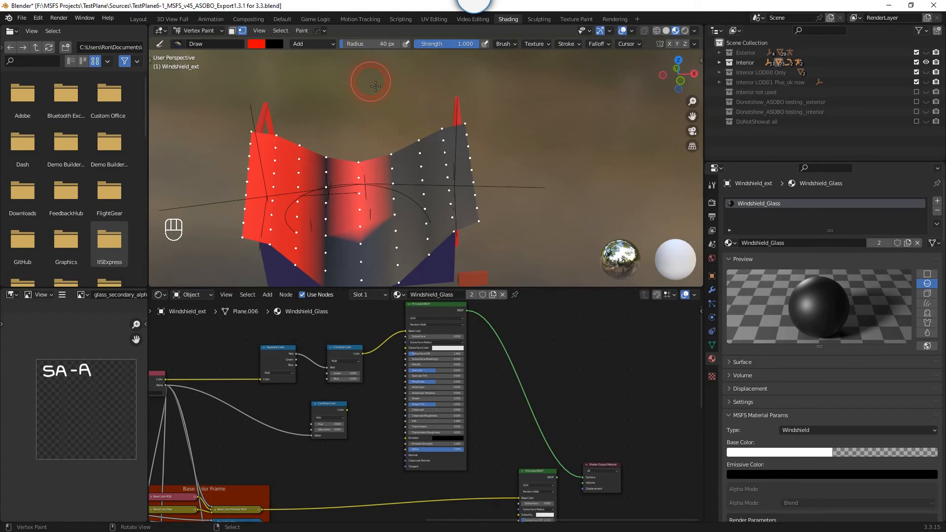
click(256, 44)
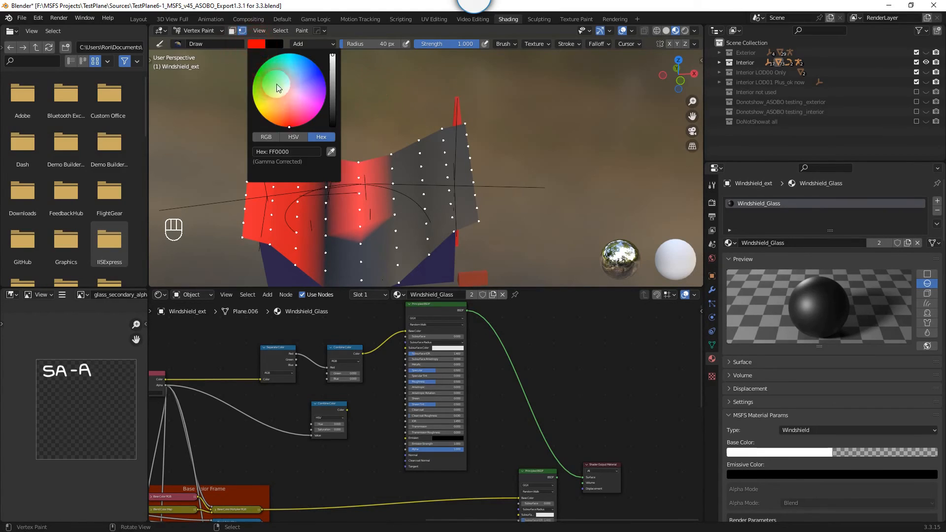
text(00)
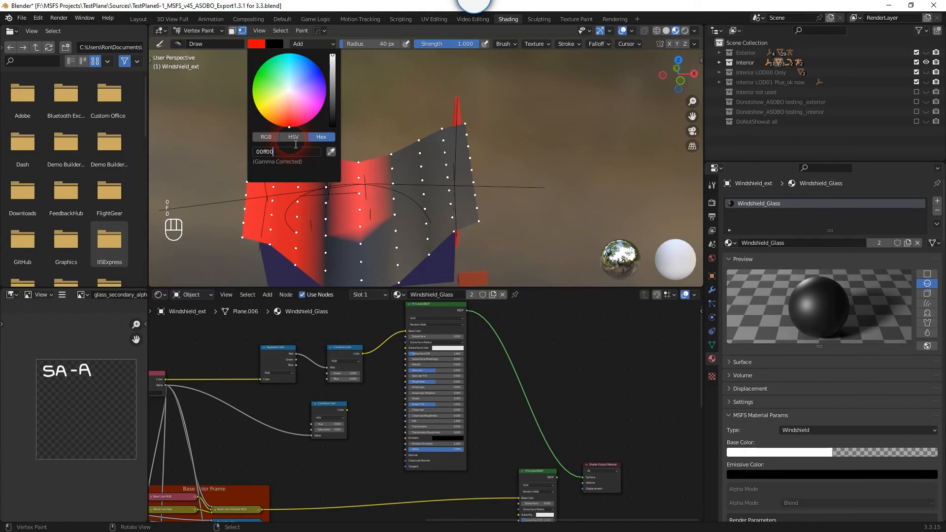
text(ff00)
key(Return)
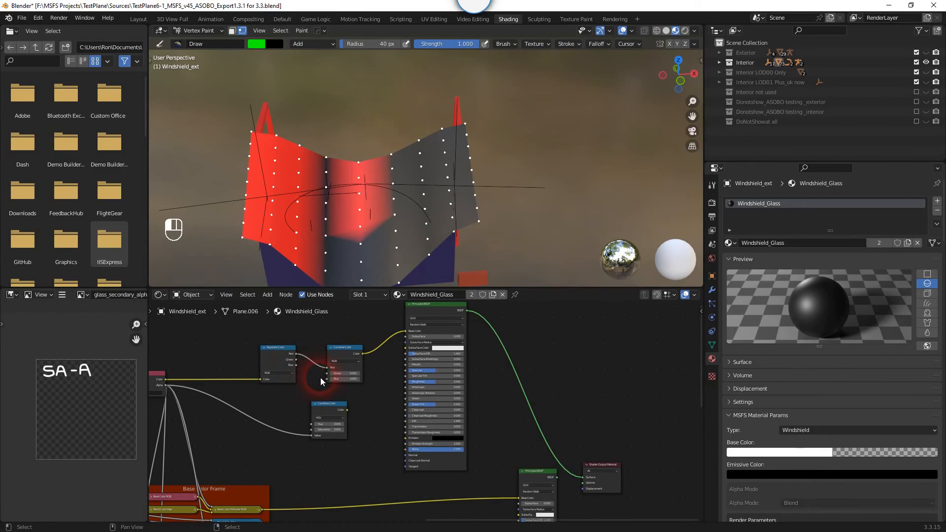
drag(295, 359, 318, 361)
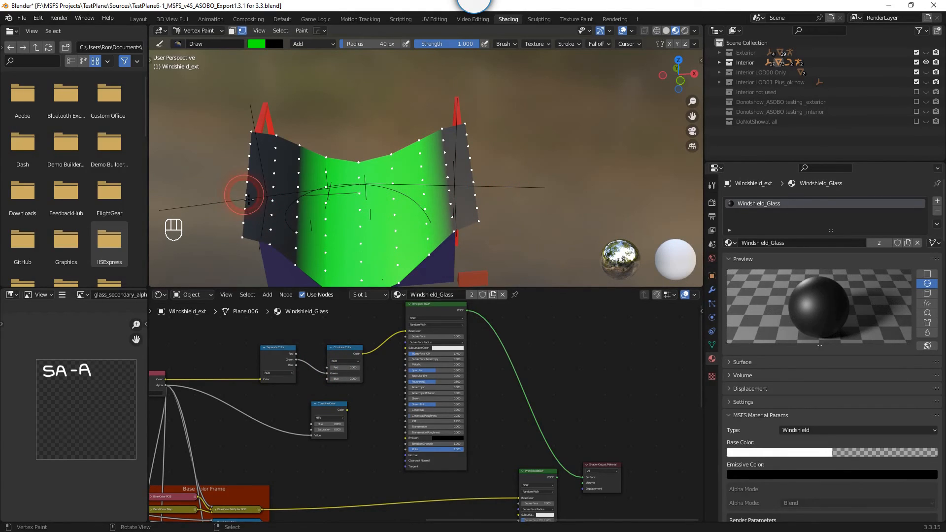
drag(248, 198, 252, 187)
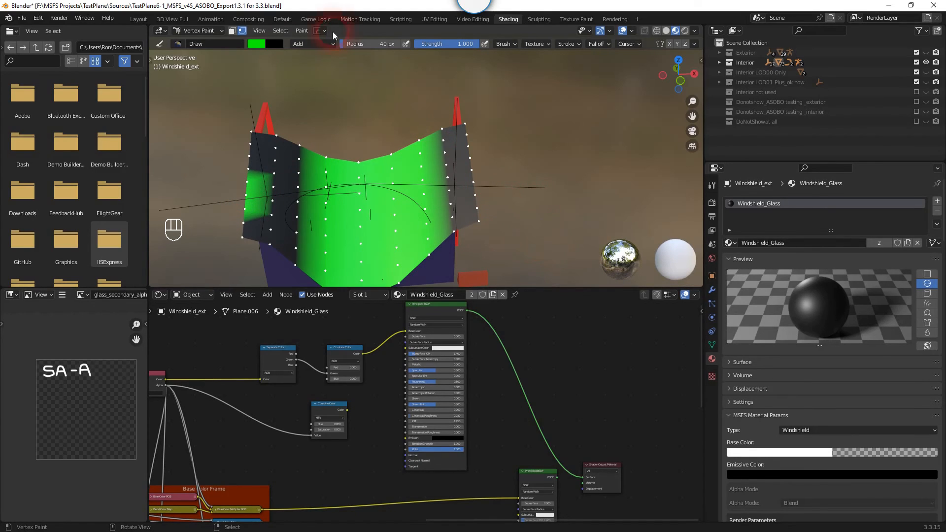
- Use Subtract blending to remove green from the lower centre of the windshield
click(310, 44)
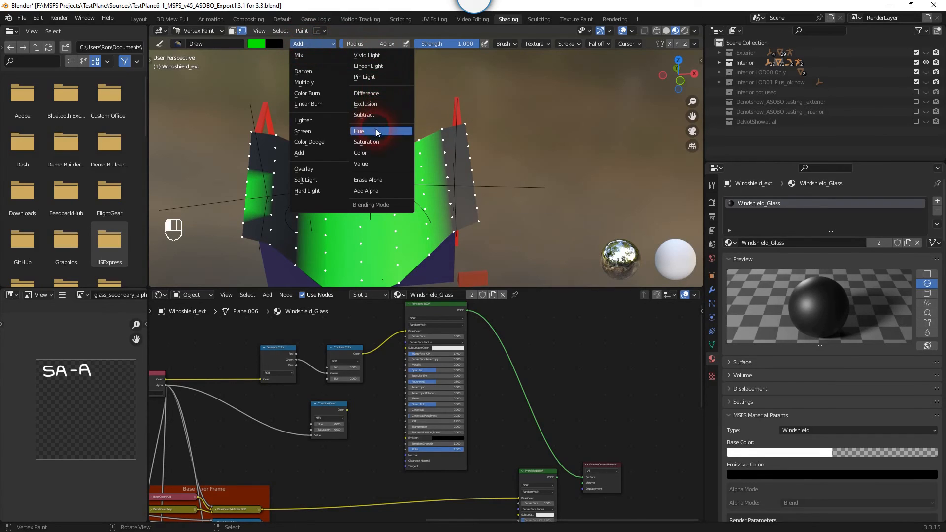
click(373, 115)
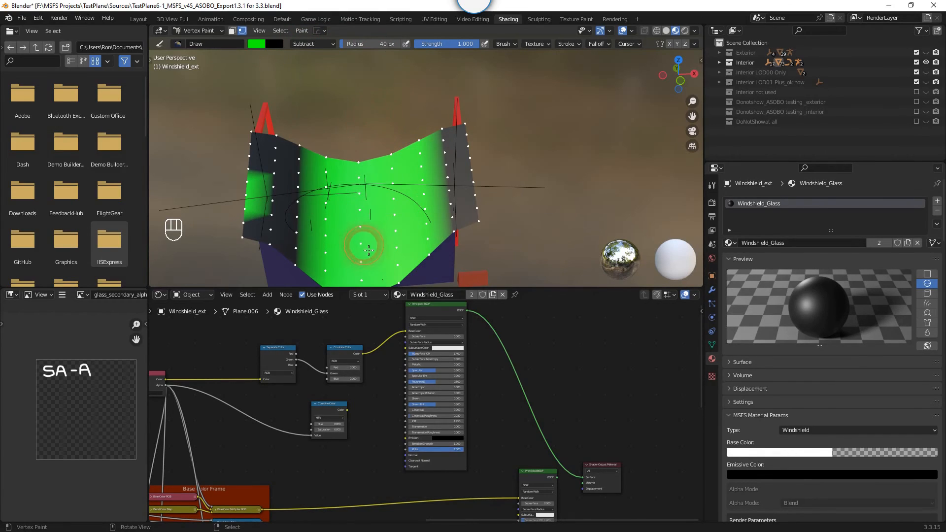
mouse_move(364, 271)
mouse_down()
mouse_move(366, 231)
mouse_move(389, 229)
mouse_move(397, 266)
mouse_up()
scroll(544, 220, down, 2)
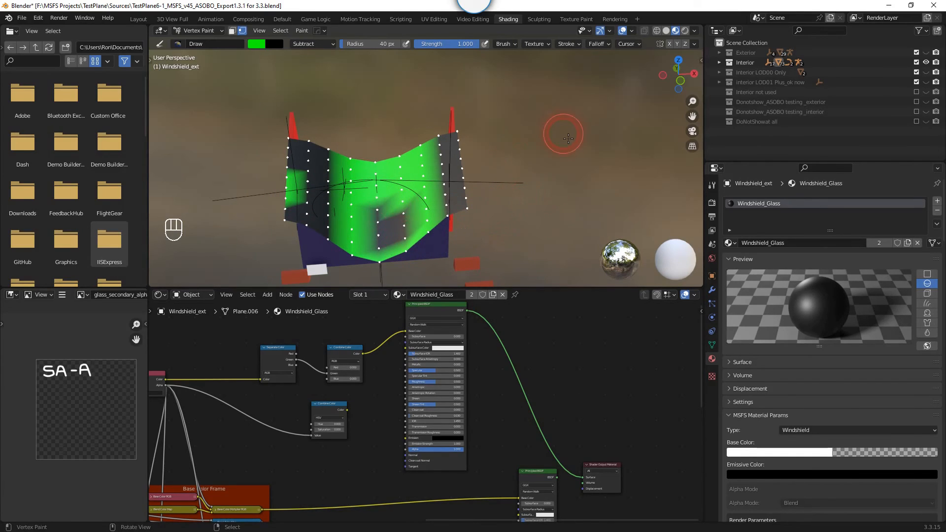
- Set the brush colour to 0000FF and link only Separate Color's Blue output to the Blue input of the RGB Combine Color node
click(260, 44)
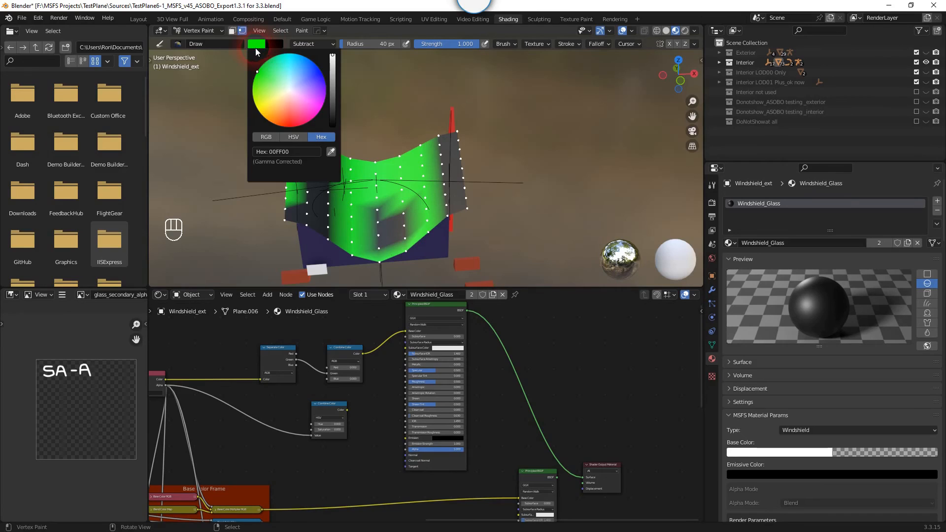
click(306, 152)
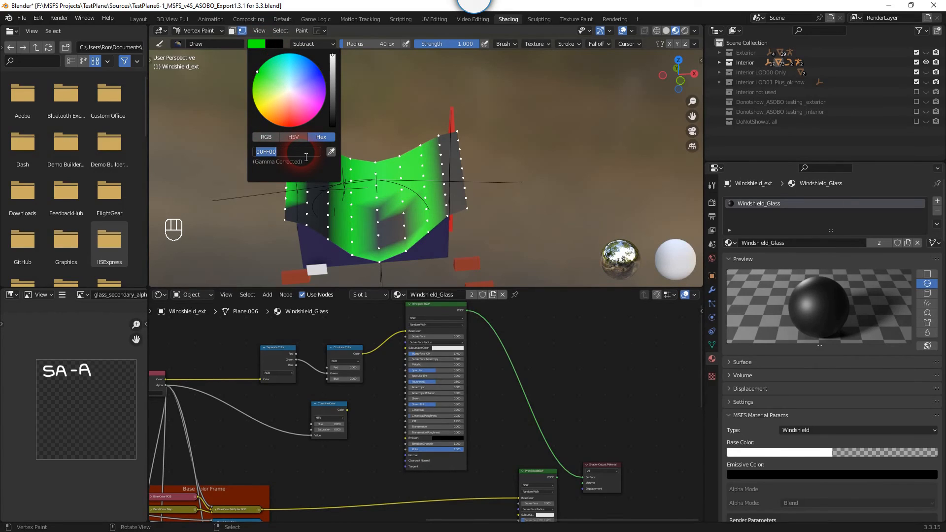
text(0000ff)
key(Return)
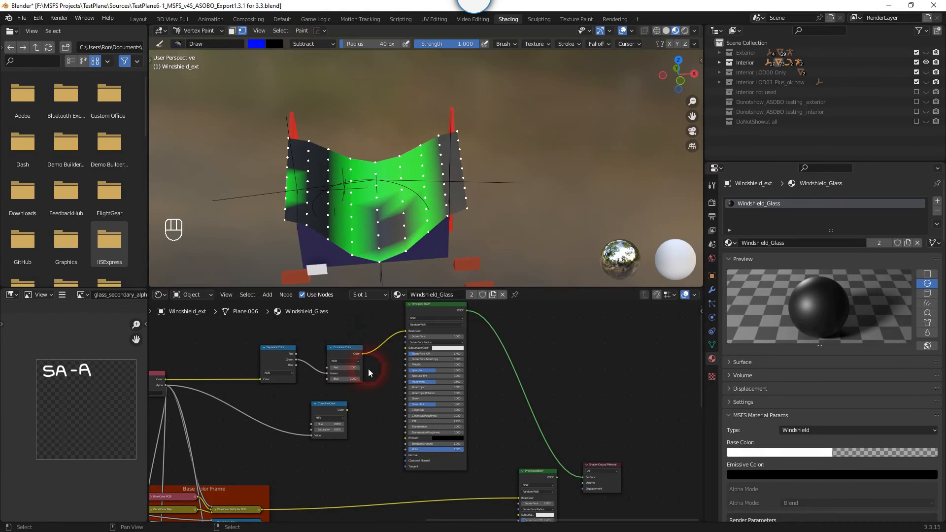
drag(296, 367, 321, 367)
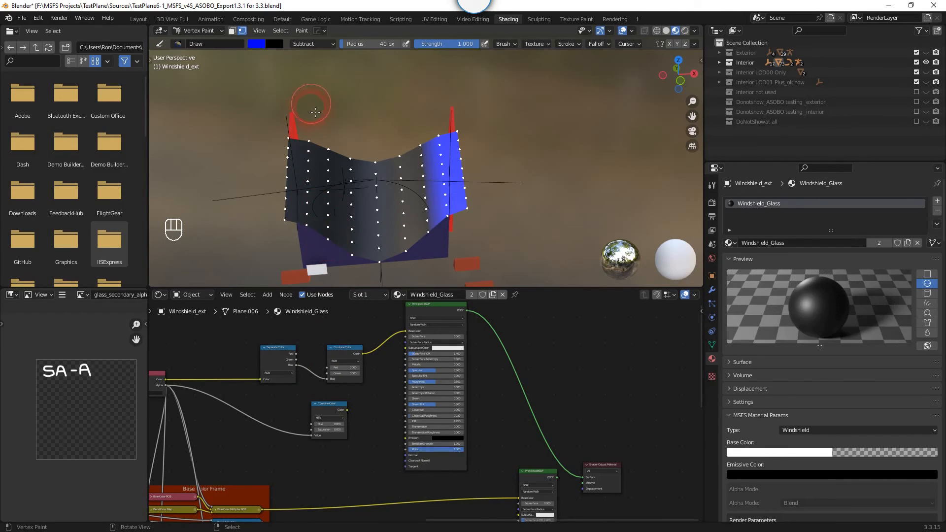
- Use Add blending to paint blue onto the windshield's lower left-centre area and its upper left corner
click(311, 44)
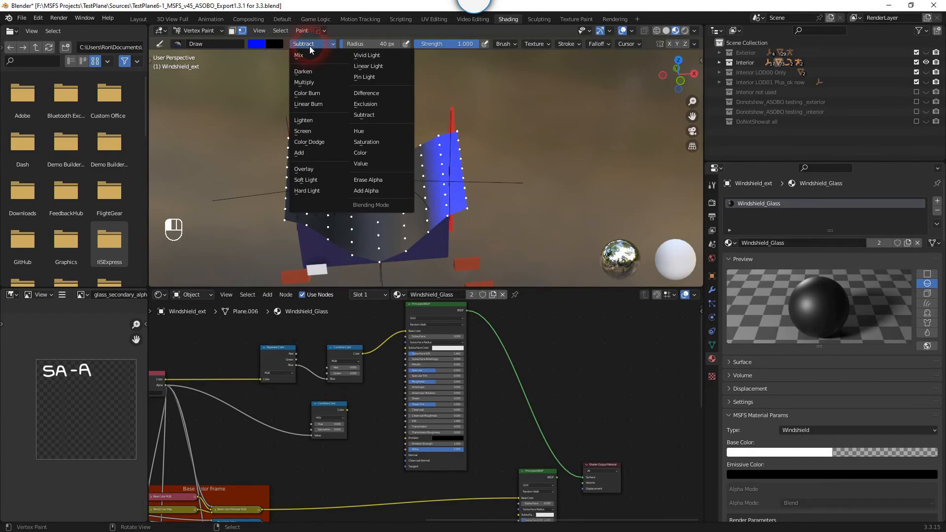
click(299, 153)
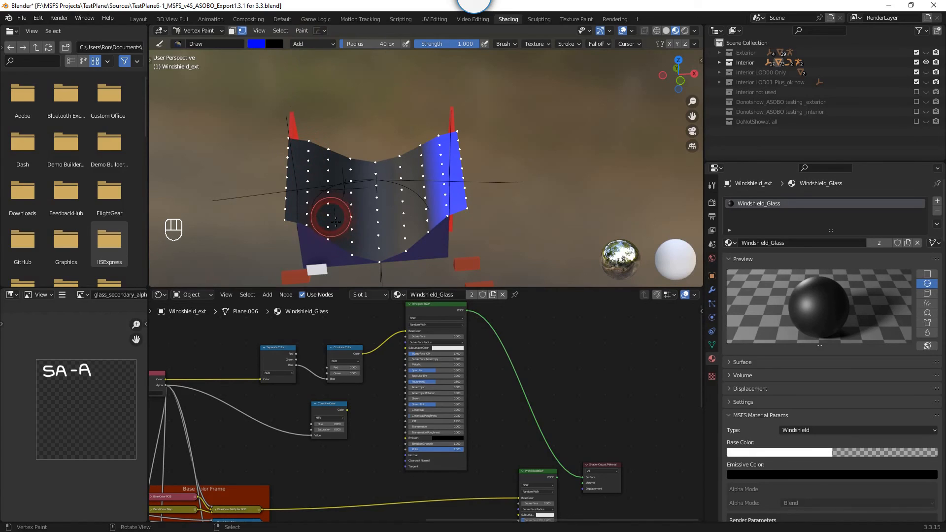
click(335, 221)
click(352, 220)
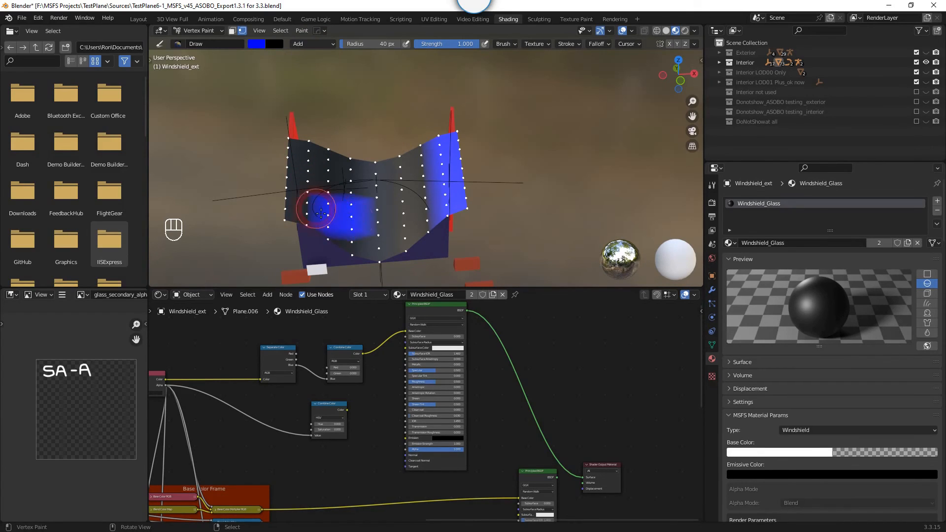
click(293, 143)
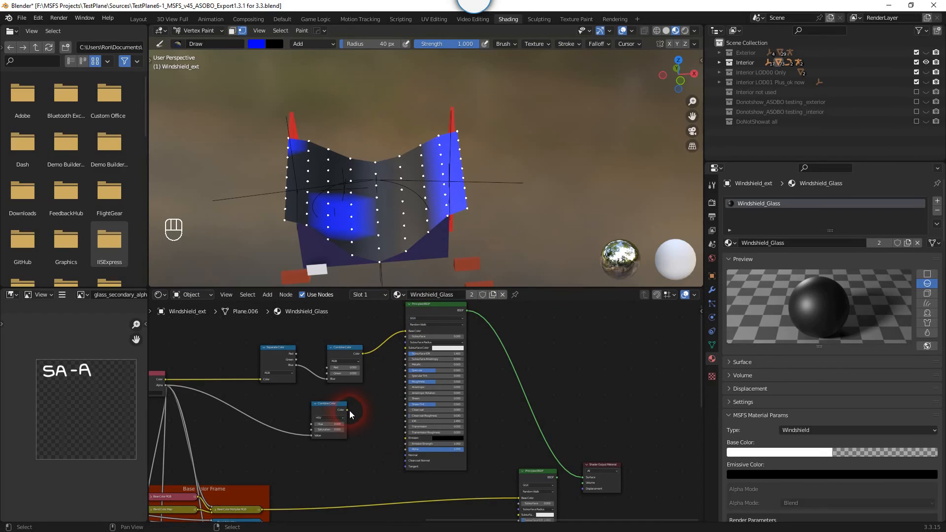
- Preview alpha by linking the HSV Combine Color to the upper Principled BSDF's Base Color, and erase alpha across the windshield's middle
drag(351, 414, 405, 331)
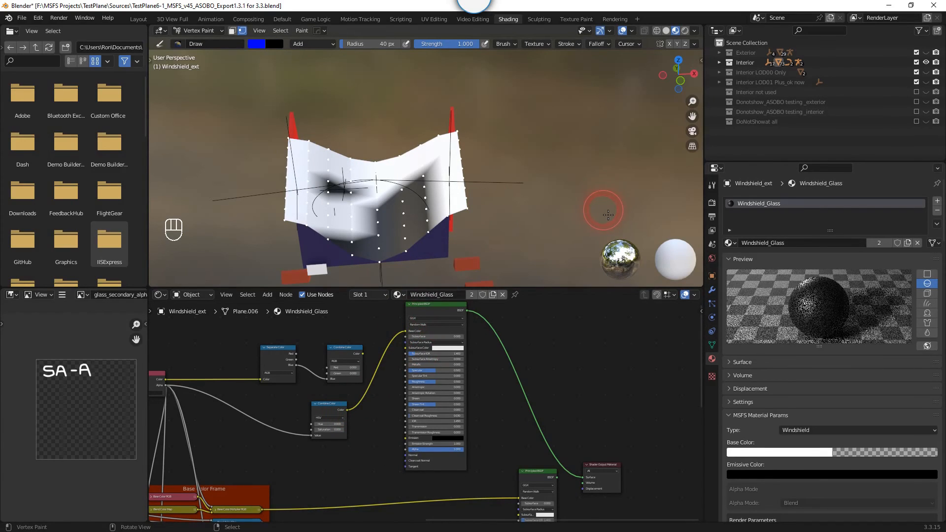
mouse_move(562, 133)
middle_down()
mouse_move(537, 131)
mouse_move(558, 121)
middle_up()
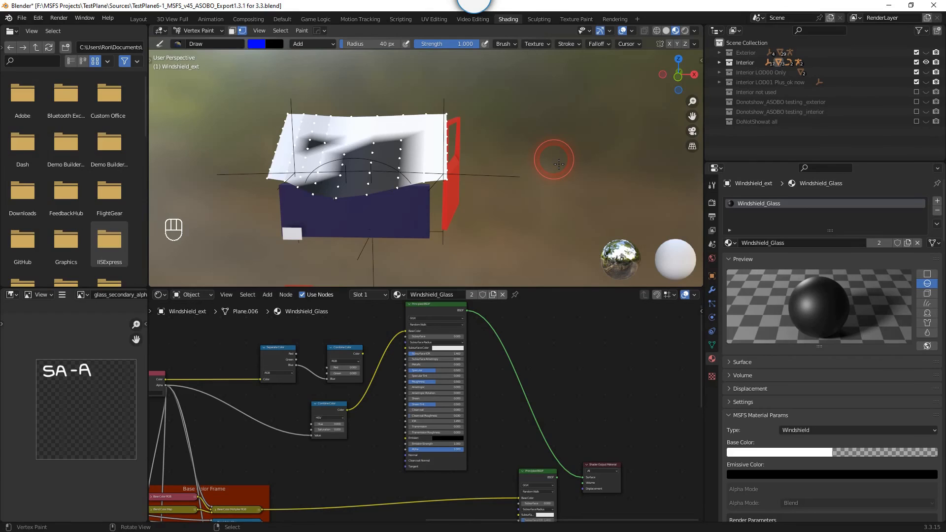
click(307, 44)
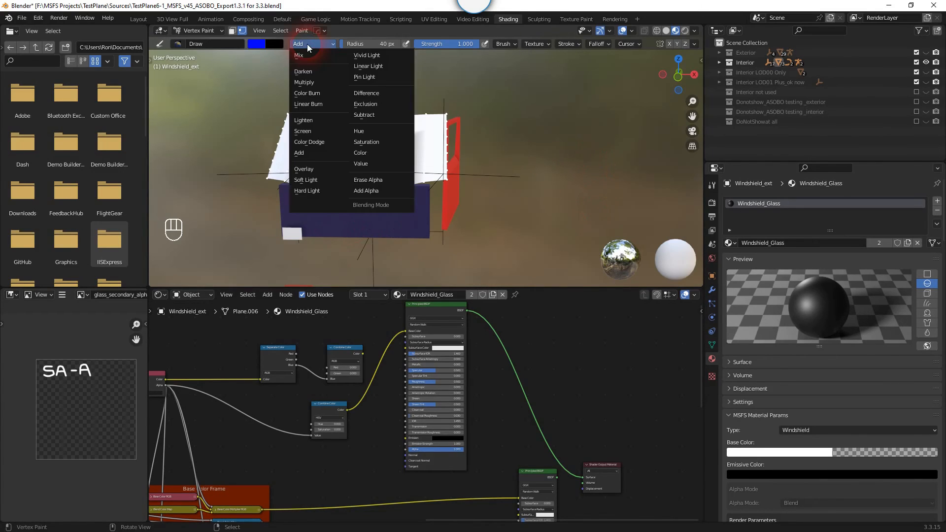
click(368, 180)
mouse_move(339, 198)
mouse_down()
mouse_move(335, 155)
mouse_move(397, 130)
mouse_move(378, 159)
mouse_up()
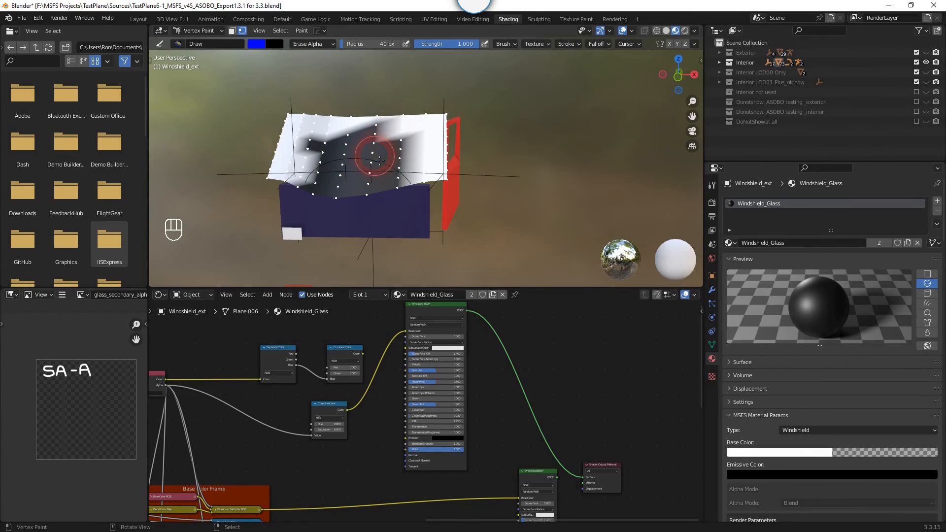
- Switch the brush to Add Alpha and restore alpha along the windshield's left side and upper middle
click(311, 43)
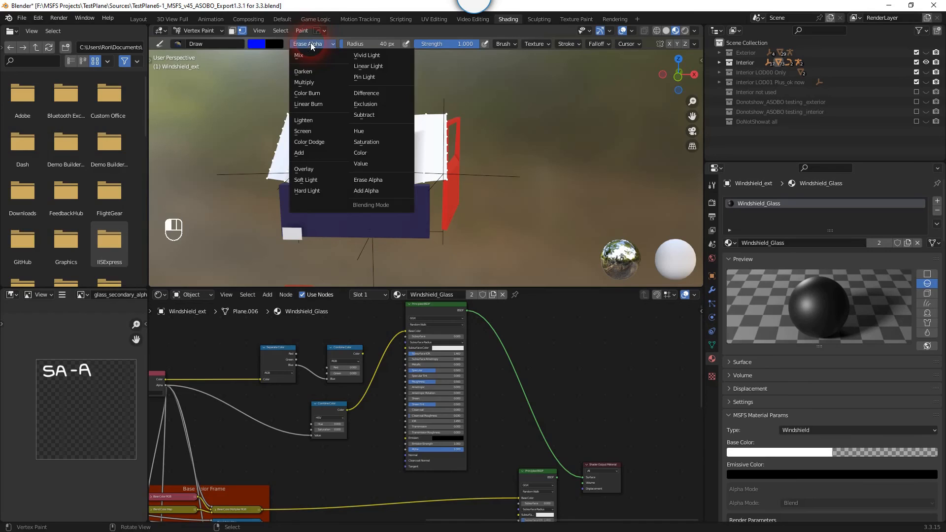
click(378, 190)
mouse_move(380, 186)
mouse_down()
mouse_move(302, 160)
mouse_move(306, 142)
mouse_move(328, 179)
mouse_up()
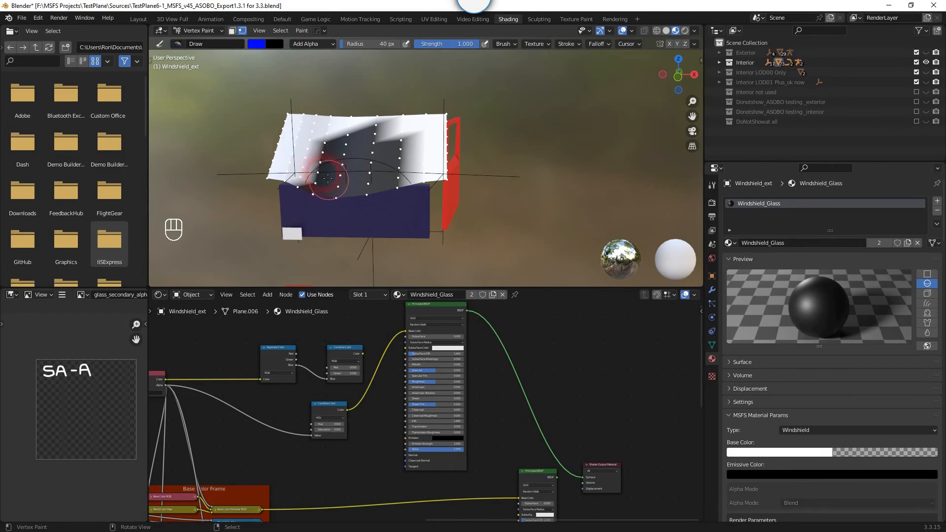
click(377, 126)
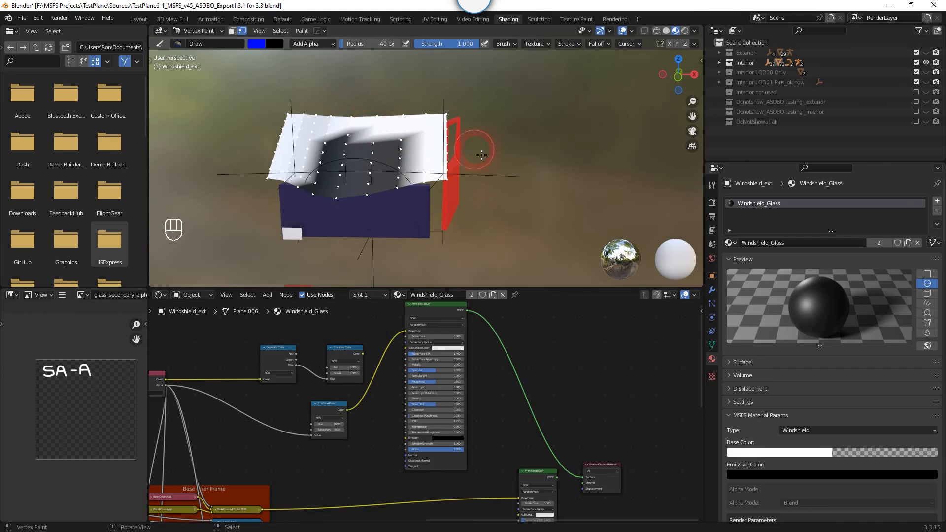
mouse_move(360, 128)
mouse_down()
mouse_move(321, 137)
mouse_move(384, 120)
mouse_move(413, 139)
mouse_move(382, 135)
mouse_move(382, 145)
mouse_up()
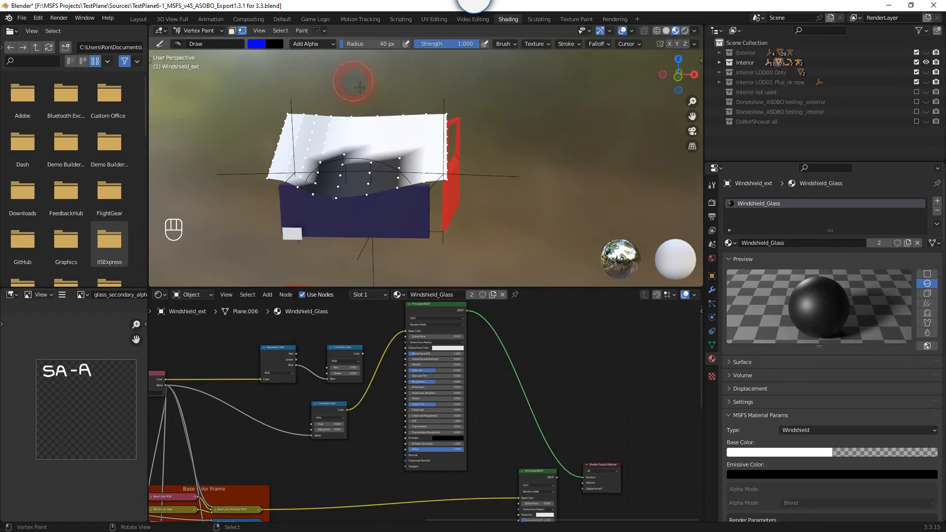
- Switch the brush to Erase Alpha and remove alpha from the windshield's middle up toward its upper left
click(316, 43)
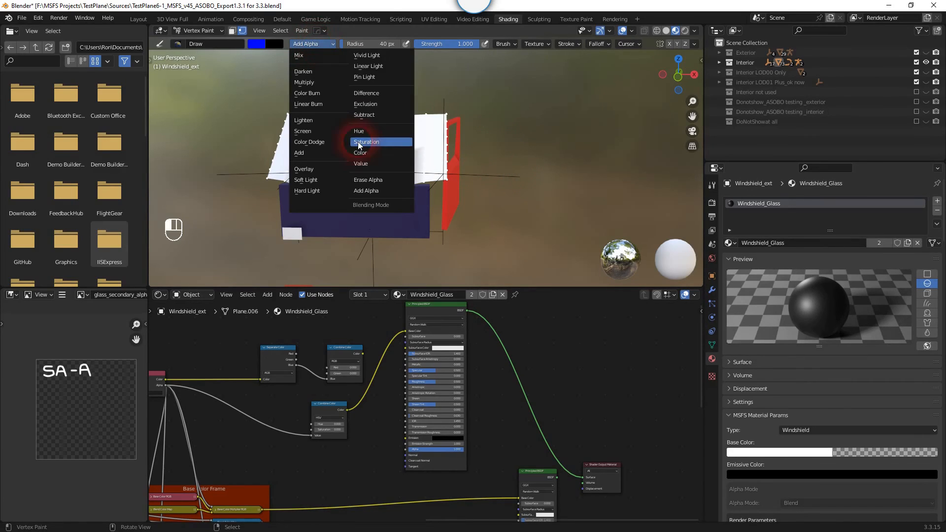
click(379, 180)
mouse_move(389, 173)
mouse_down()
mouse_move(354, 163)
mouse_move(347, 152)
mouse_move(365, 144)
mouse_move(345, 155)
mouse_move(340, 148)
mouse_up()
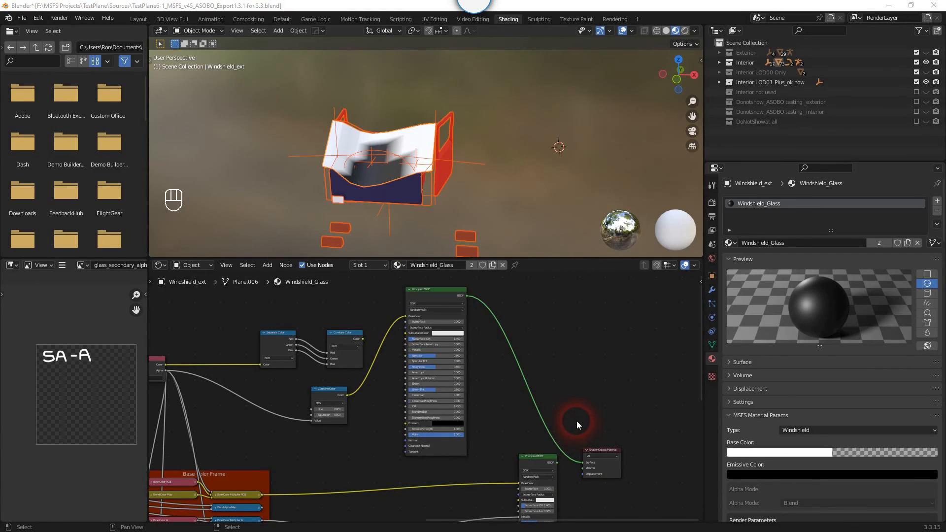
- Link the lower Principled BSDF to the Material Output's Surface, then switch to Microsoft Flight Simulator showing the windshield from the front
drag(556, 463, 582, 462)
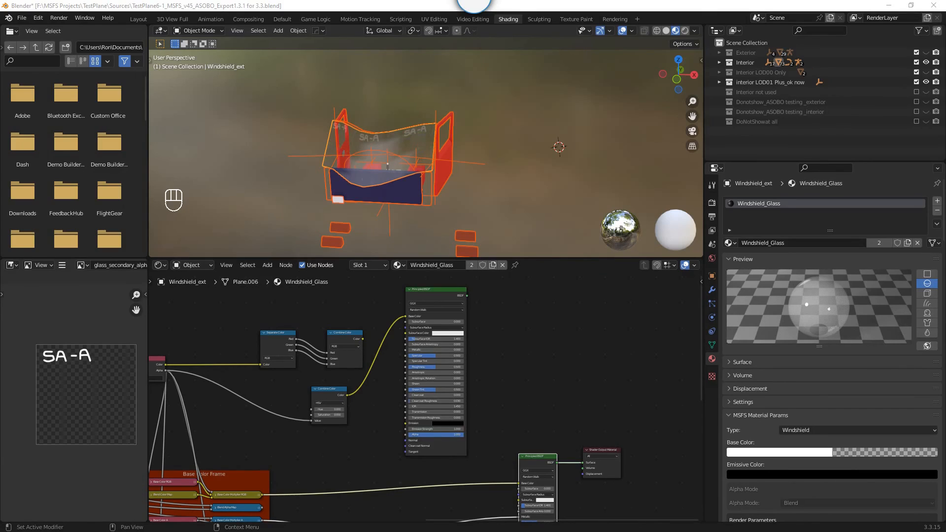
drag(945, 105, 302, 13)
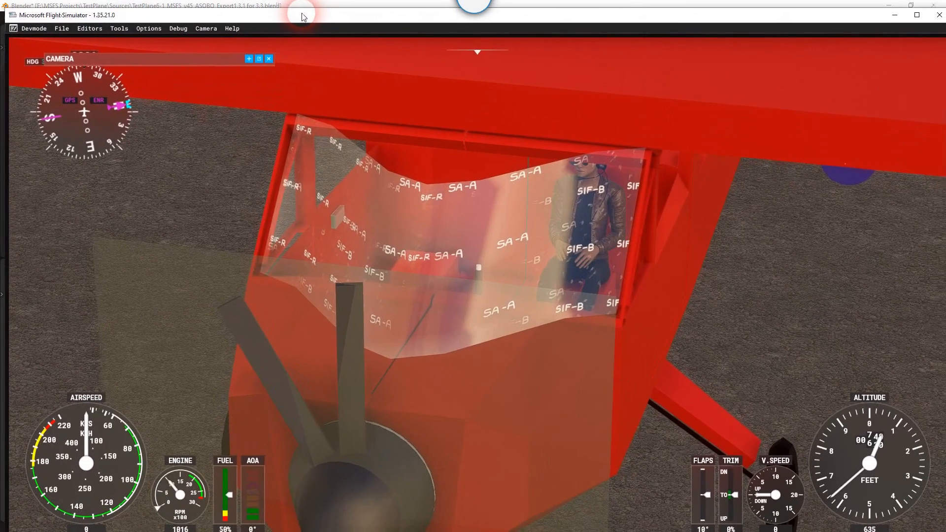
click(481, 407)
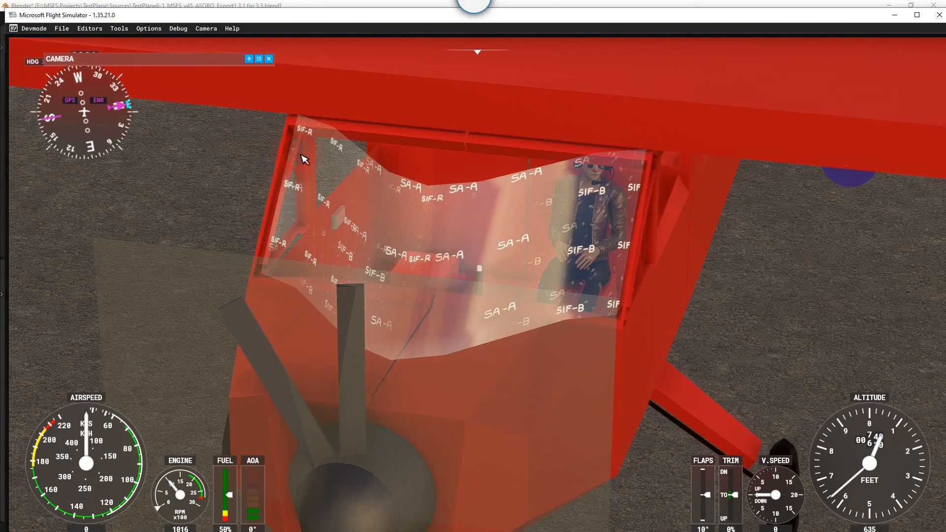
click(480, 209)
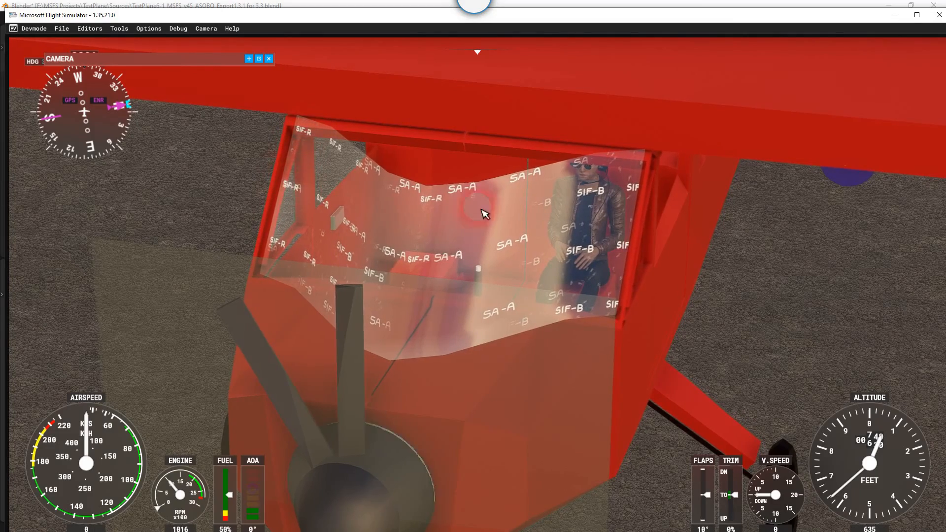
click(570, 200)
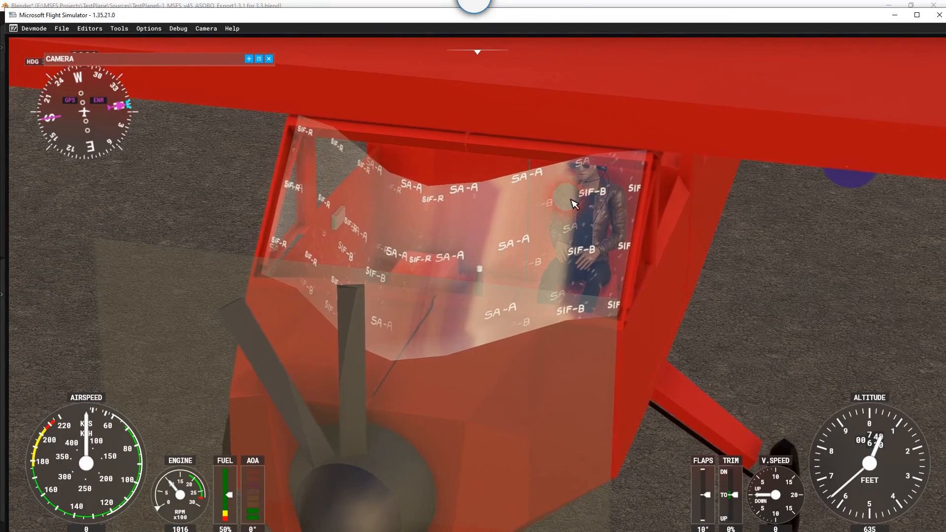
click(515, 325)
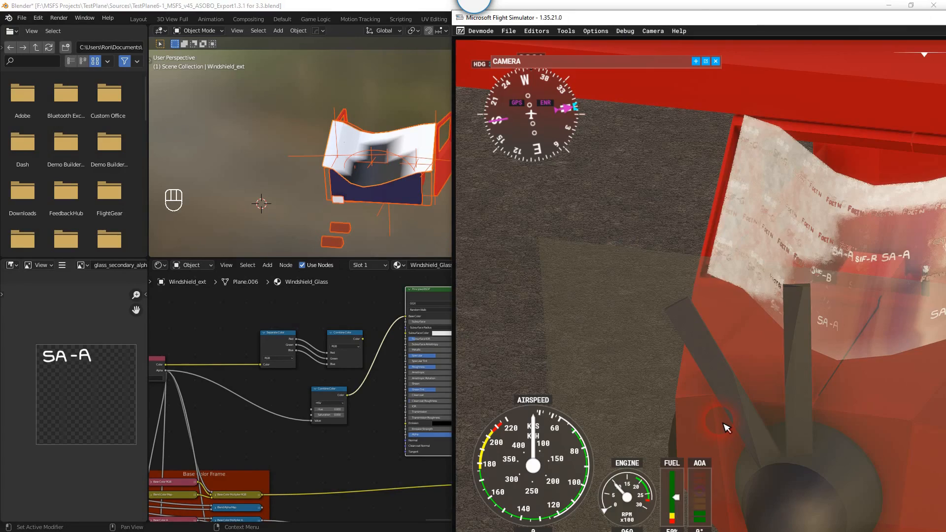
- Switch to Blender and link the RGB Combine Color to the upper Principled BSDF's Base Color to preview the windshield's vertex colors
drag(792, 19, 628, 18)
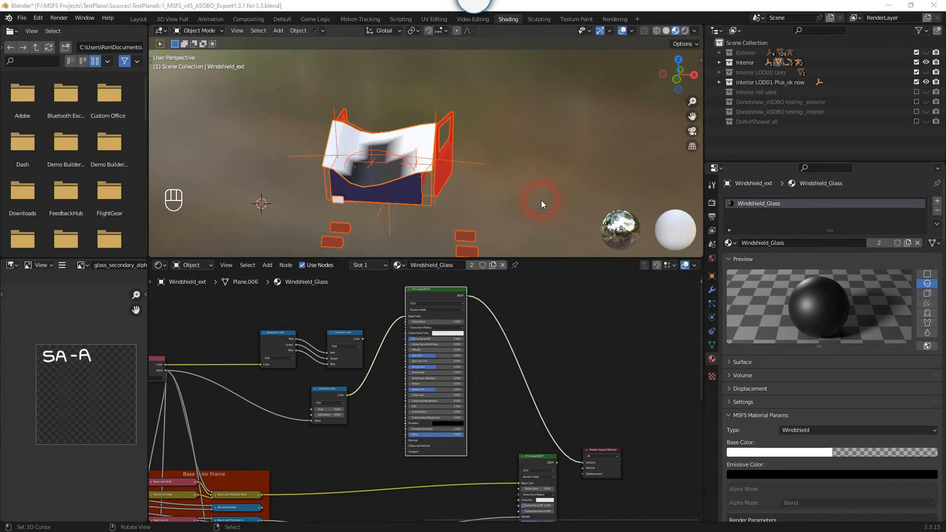
click(117, 245)
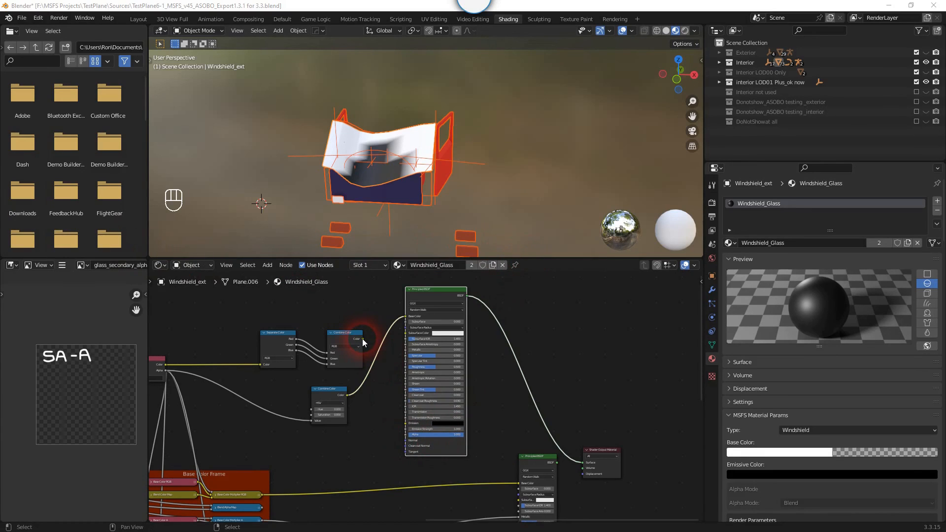
drag(362, 338, 405, 316)
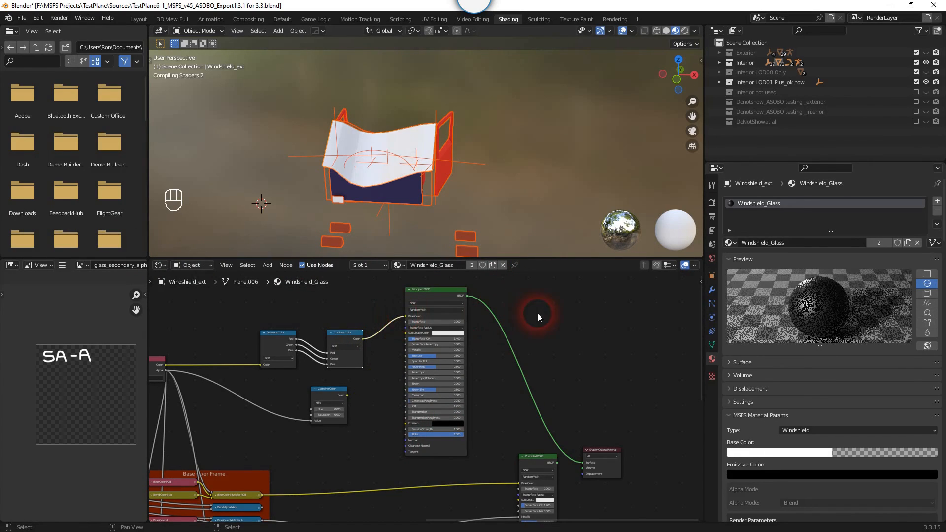
middle_drag(265, 190, 326, 151)
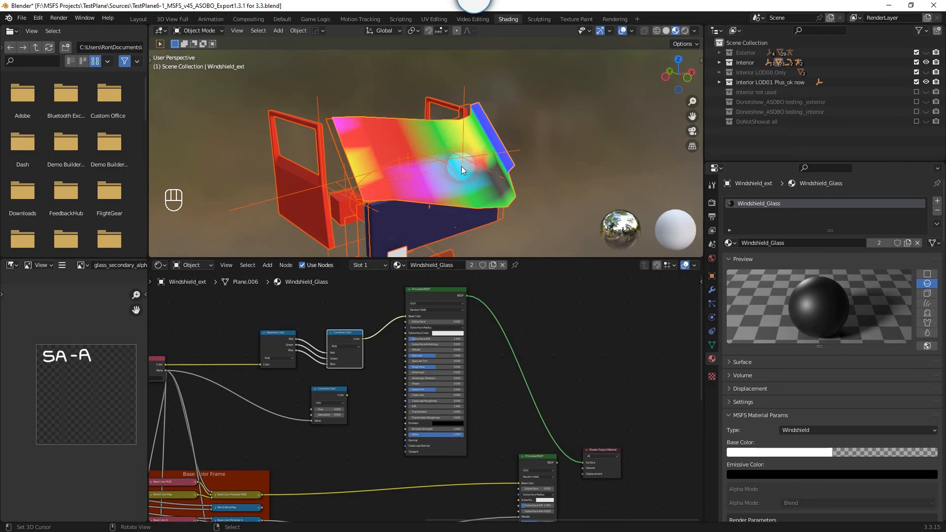
middle_drag(546, 172, 528, 182)
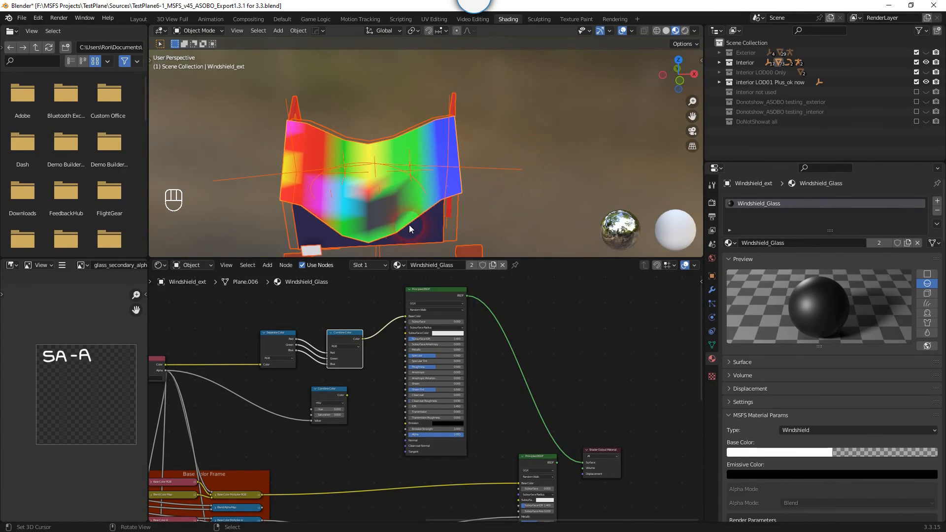